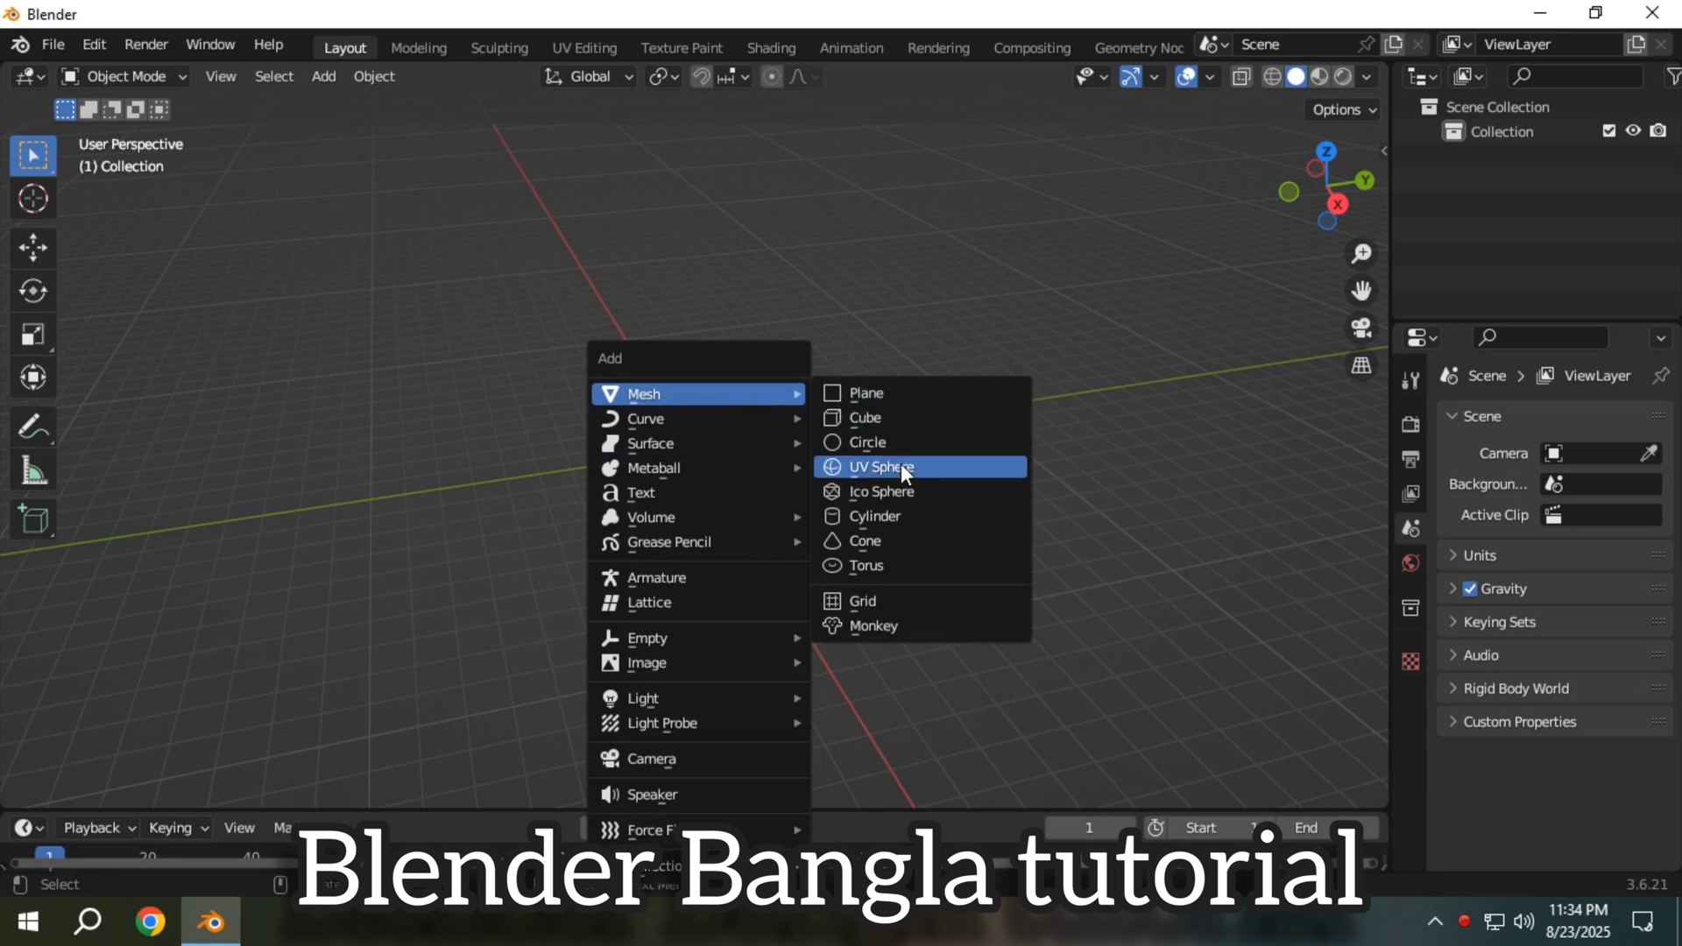
# Step: Add a UV sphere at the scene's centre and shade it smooth
pyautogui.click(901, 467)
pyautogui.press('KP_Decimal')
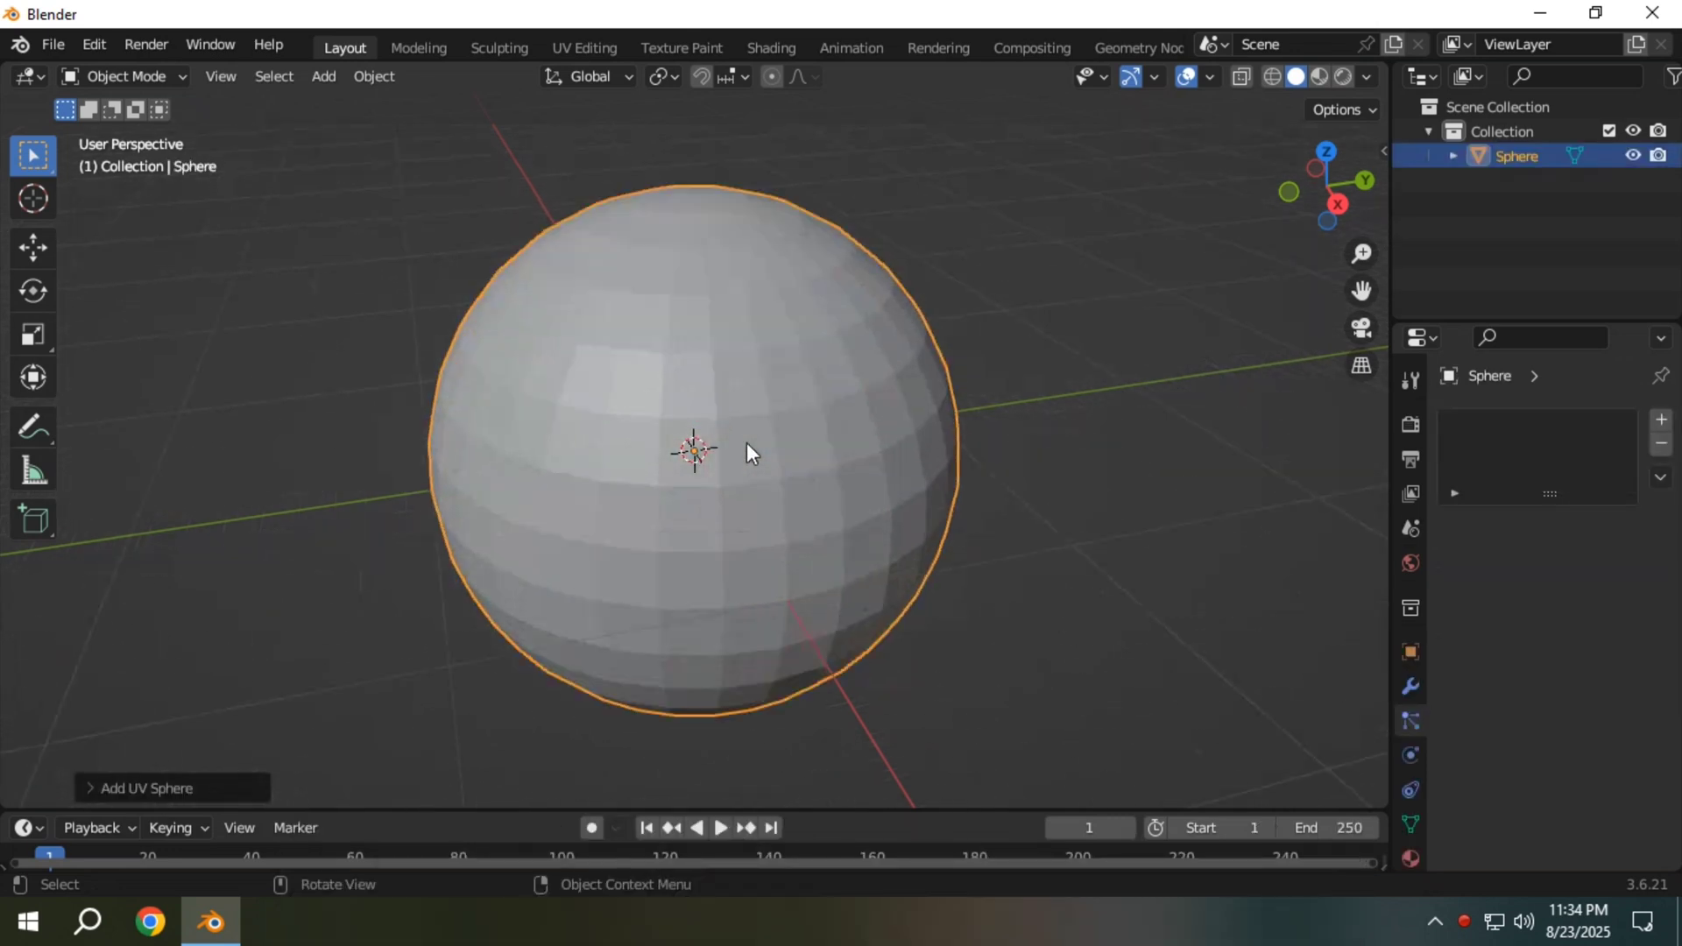
pyautogui.rightClick(692, 394)
pyautogui.click(692, 393)
pyautogui.scroll(-3, 777, 438)
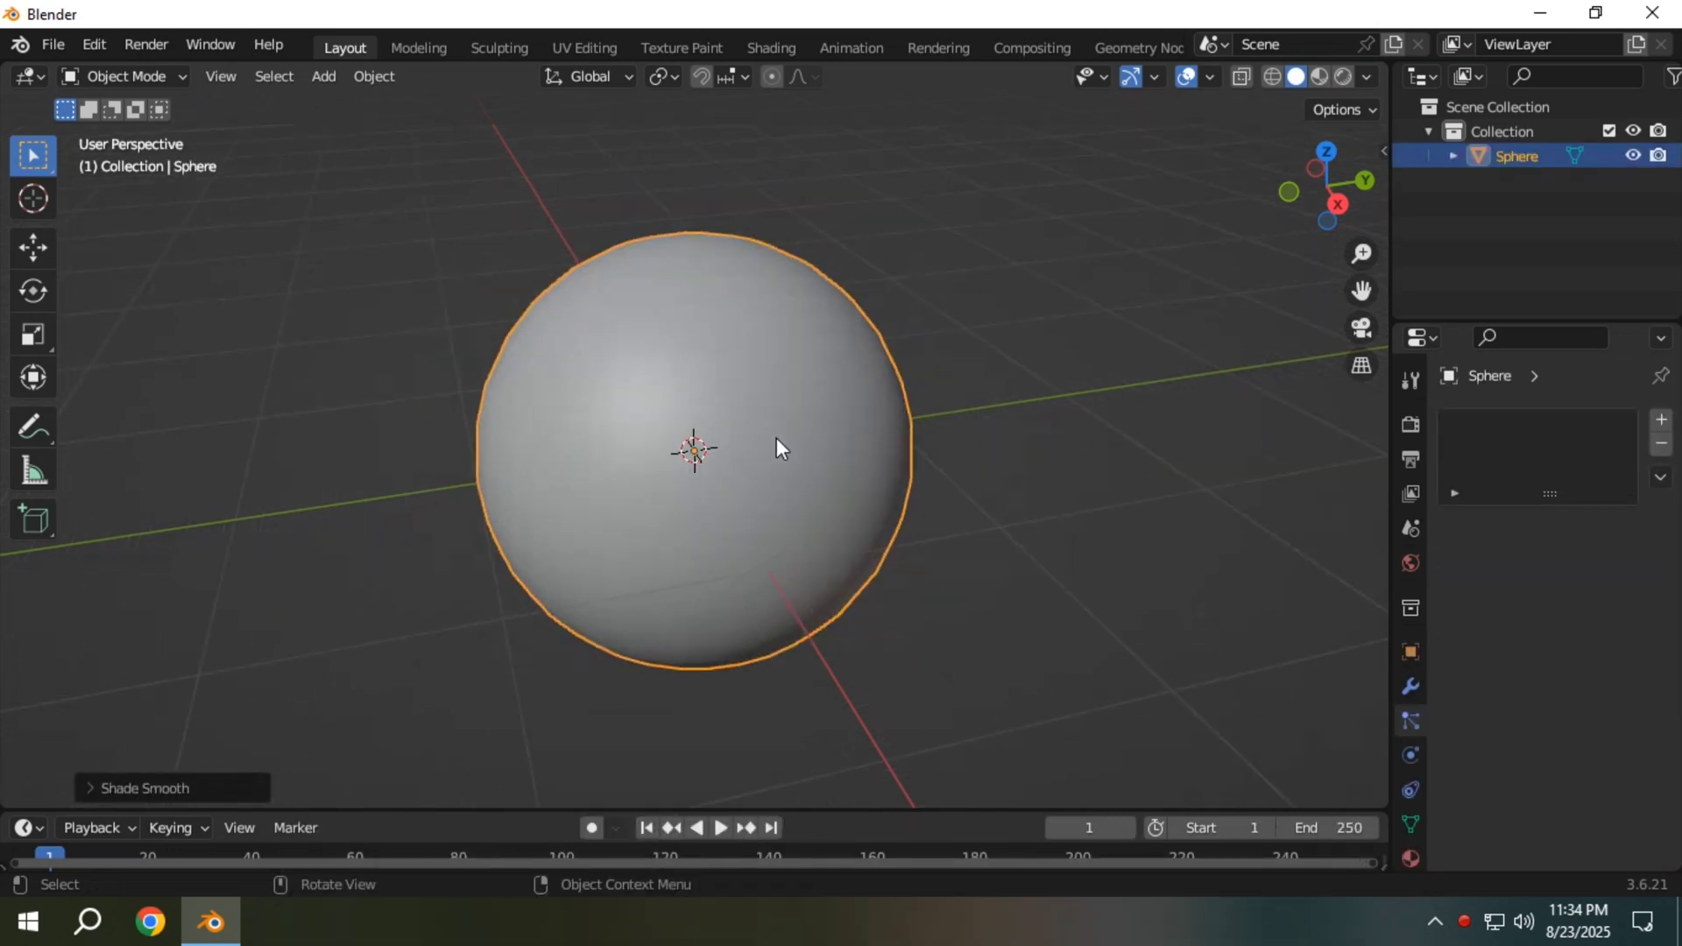
pyautogui.moveTo(776, 438)
pyautogui.mouseDown(button='middle')
pyautogui.moveTo(833, 501)
pyautogui.moveTo(765, 445)
pyautogui.moveTo(825, 445)
pyautogui.moveTo(775, 456)
pyautogui.mouseUp(button='middle')
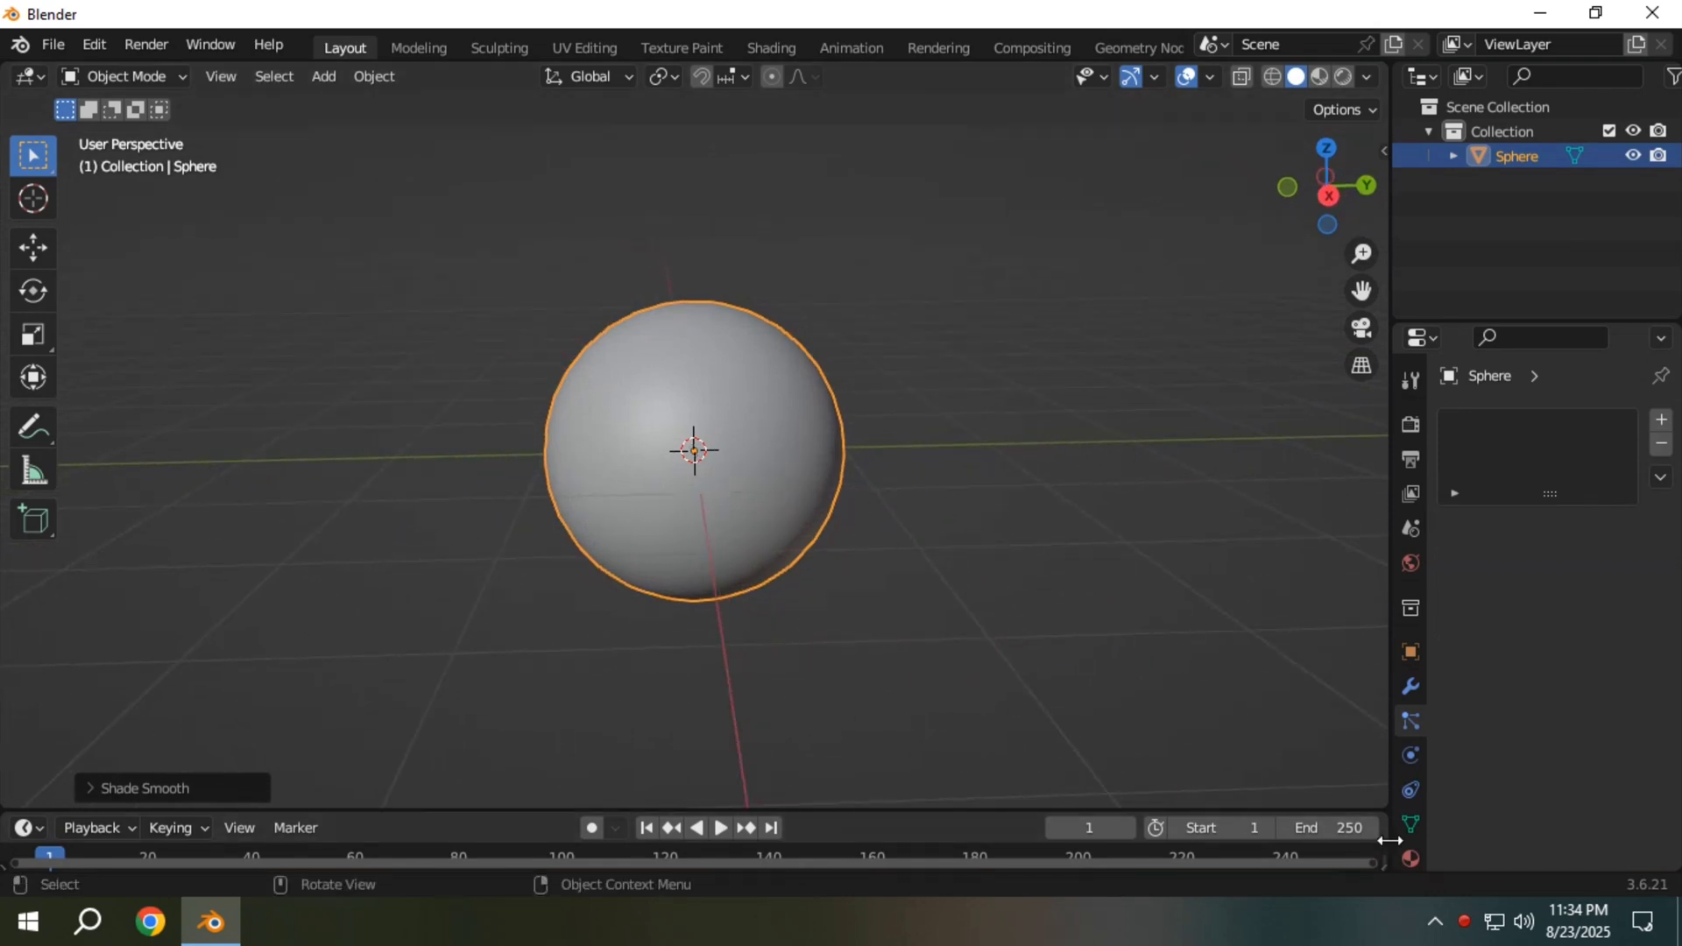
# Step: Create a new material on the sphere and set its base color to pink, hue 0.891 and saturation 0.886
pyautogui.click(1412, 858)
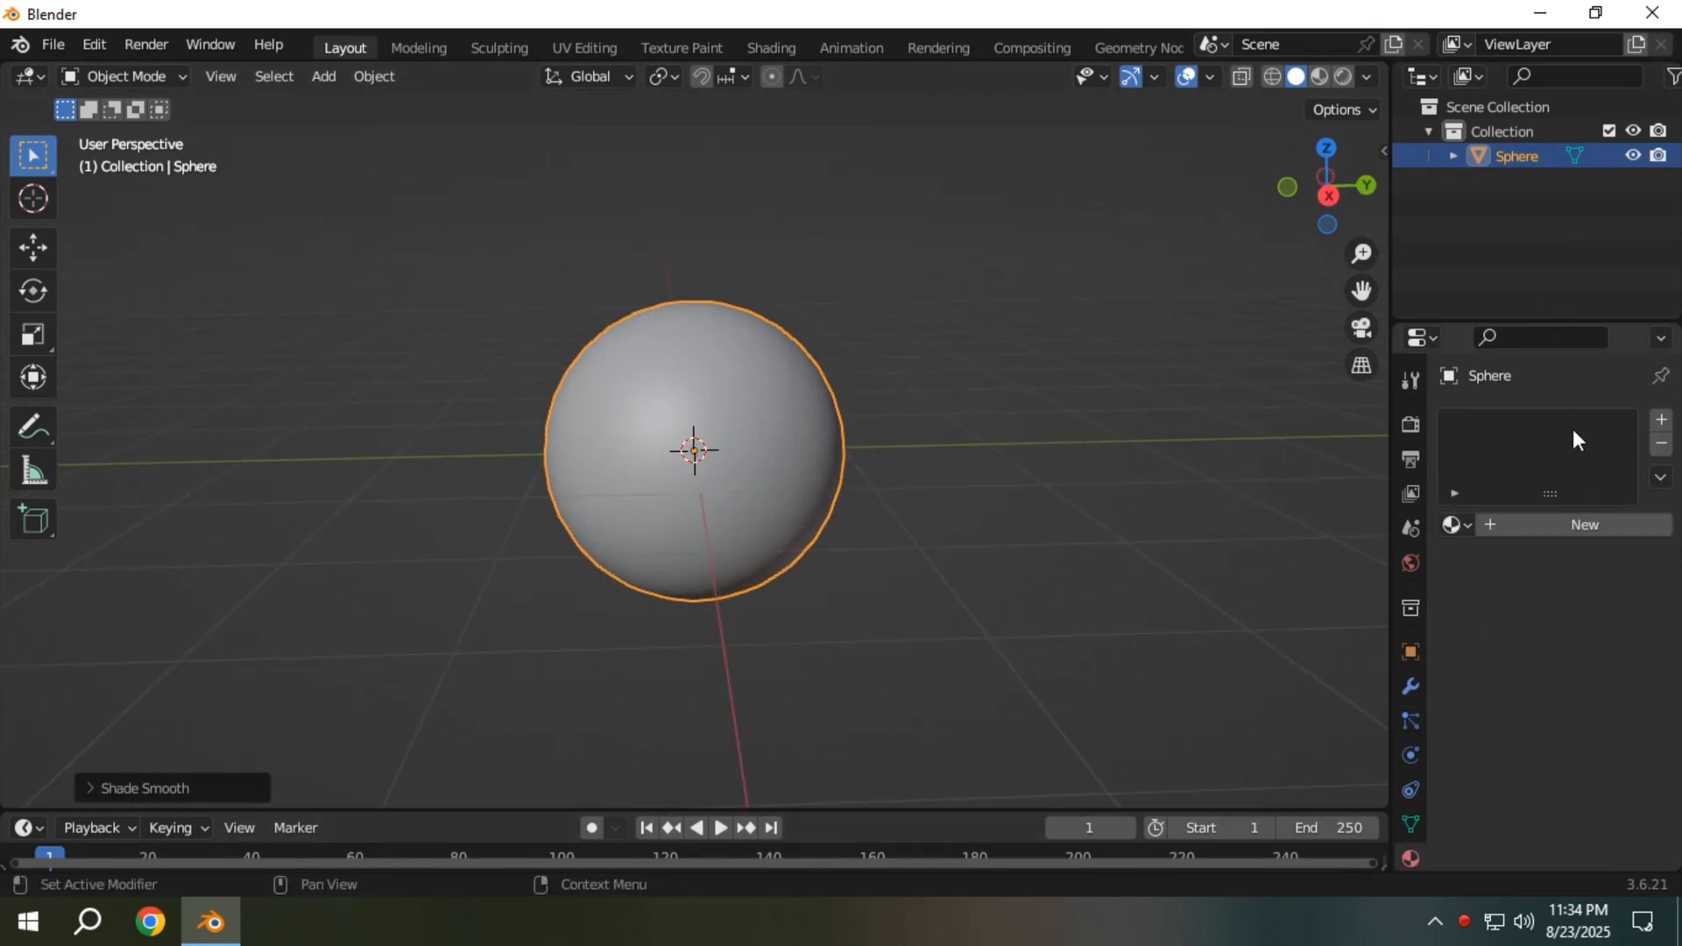
pyautogui.click(1587, 526)
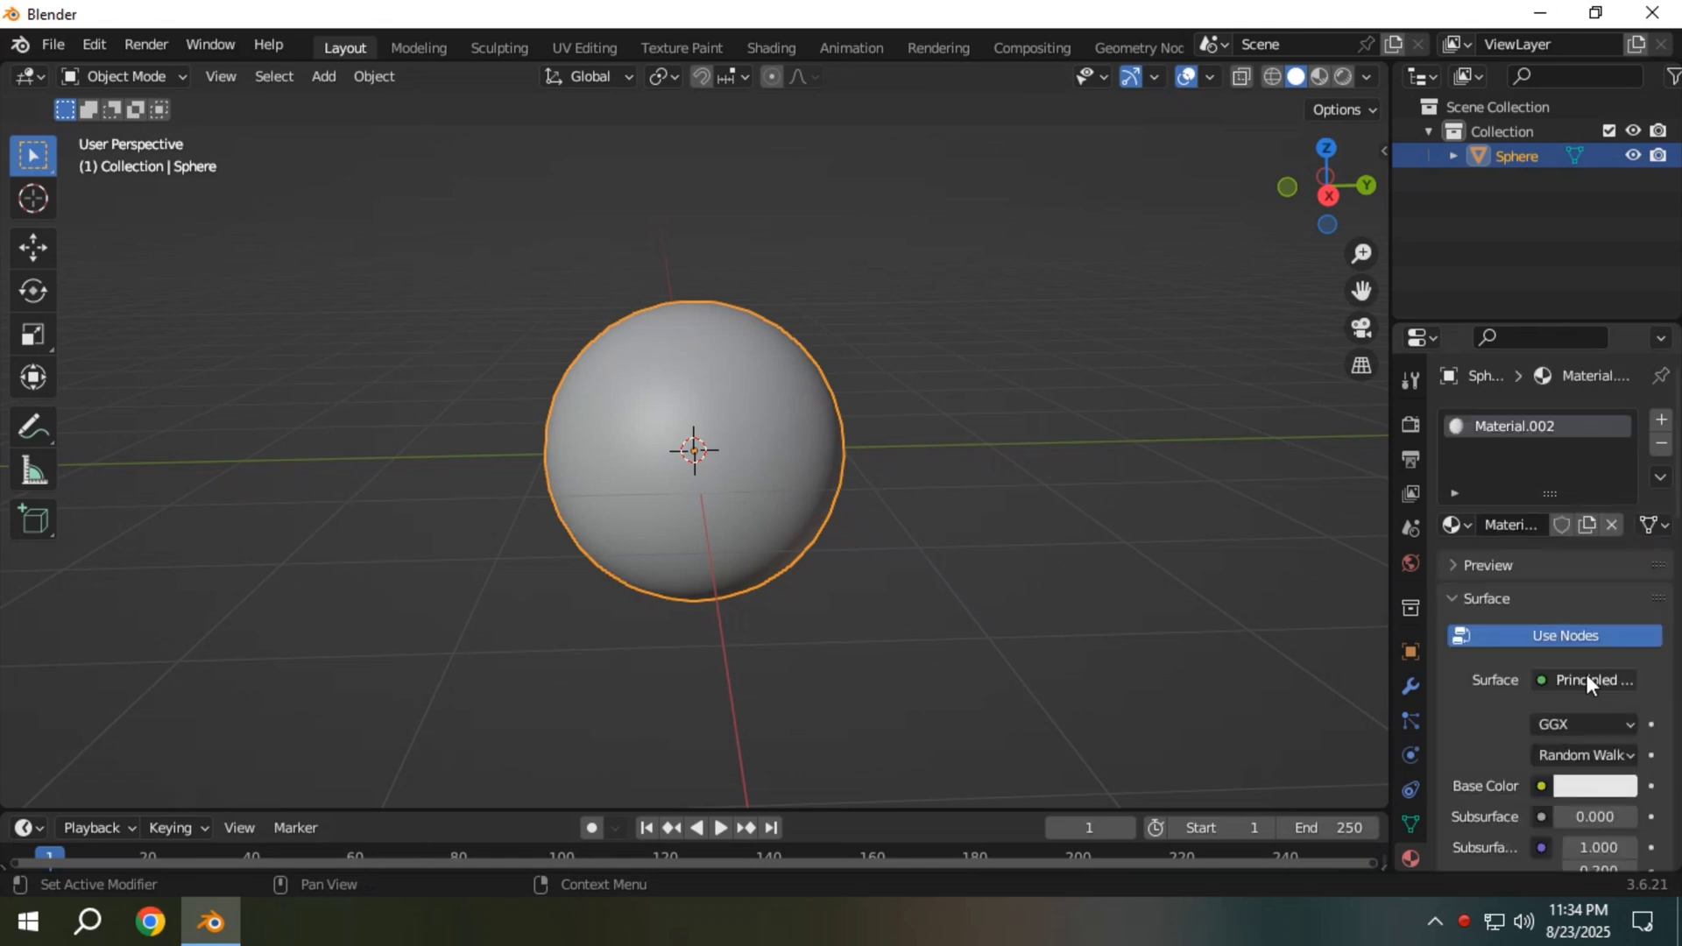
pyautogui.click(1591, 789)
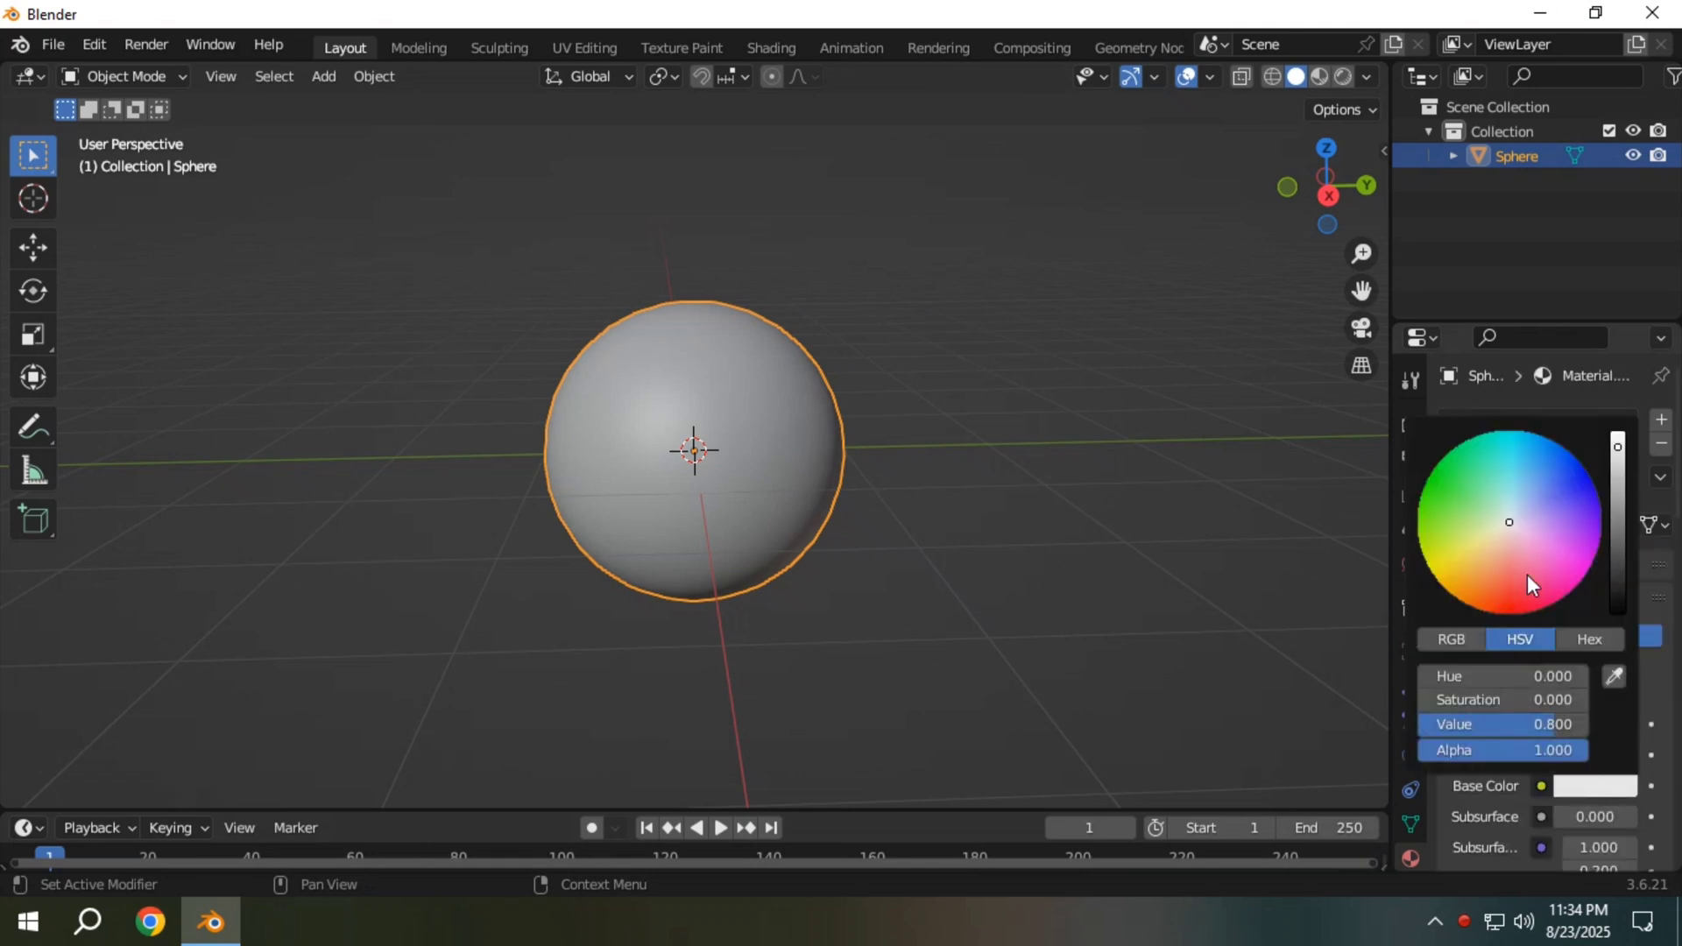
pyautogui.moveTo(1527, 574); pyautogui.dragTo(1550, 563)
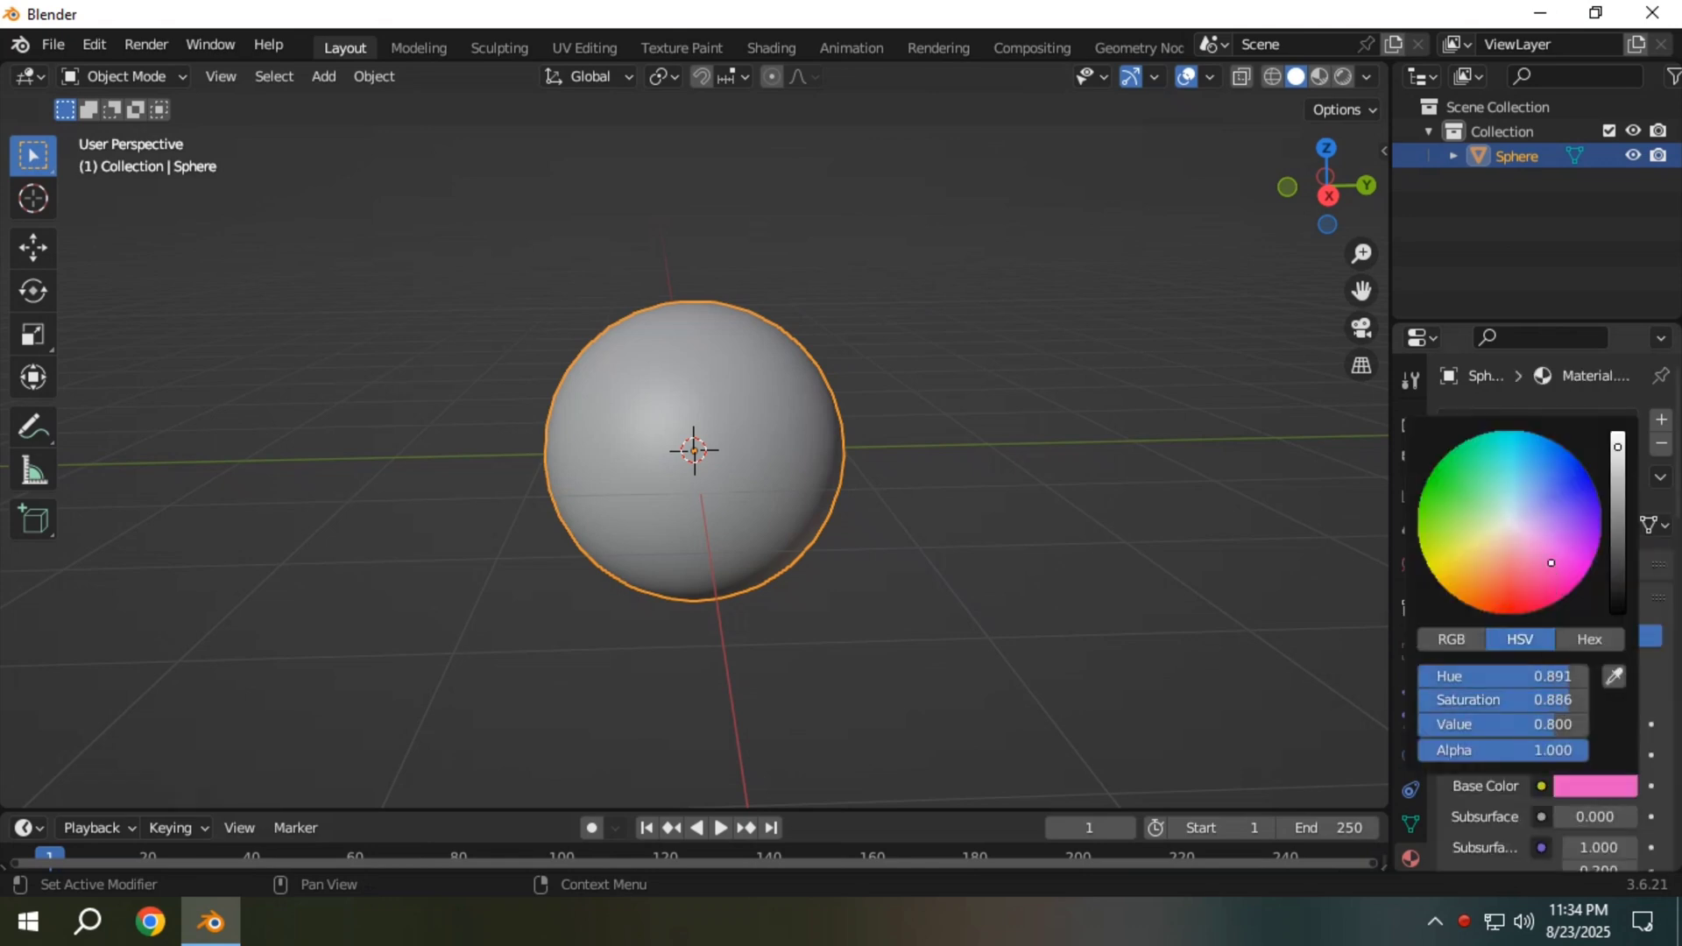
# Step: Add a second material slot with a new material and give it a light green base color, hue 0.374 and saturation 0.850
pyautogui.click(1661, 420)
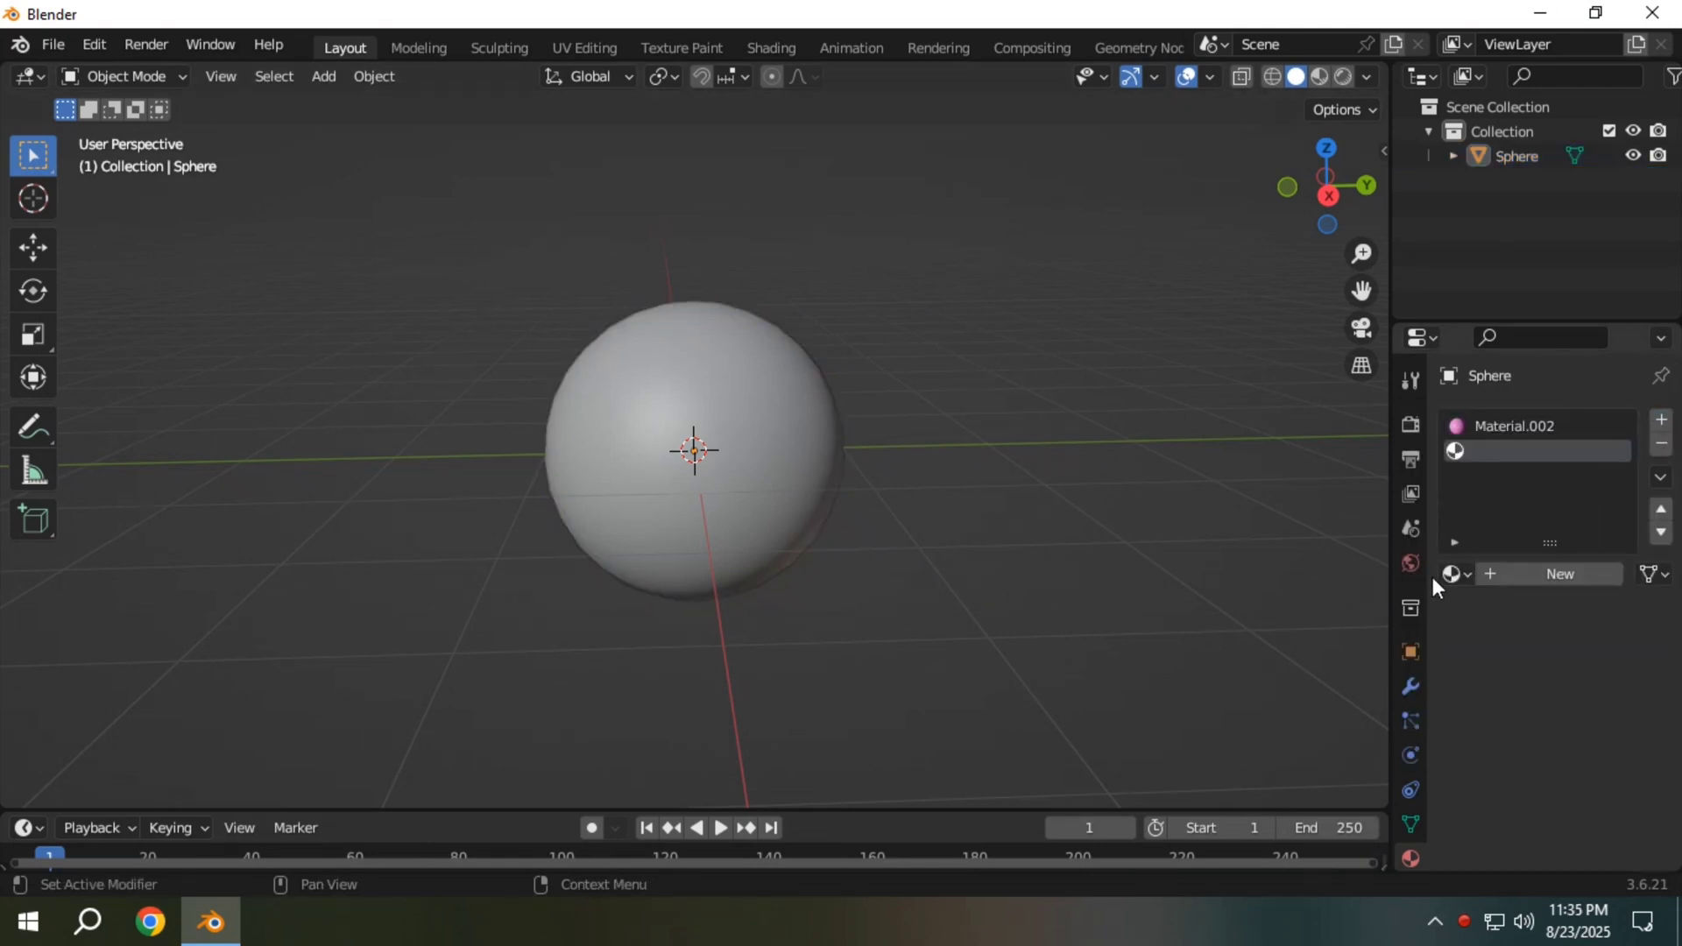
pyautogui.click(1554, 574)
pyautogui.click(1601, 741)
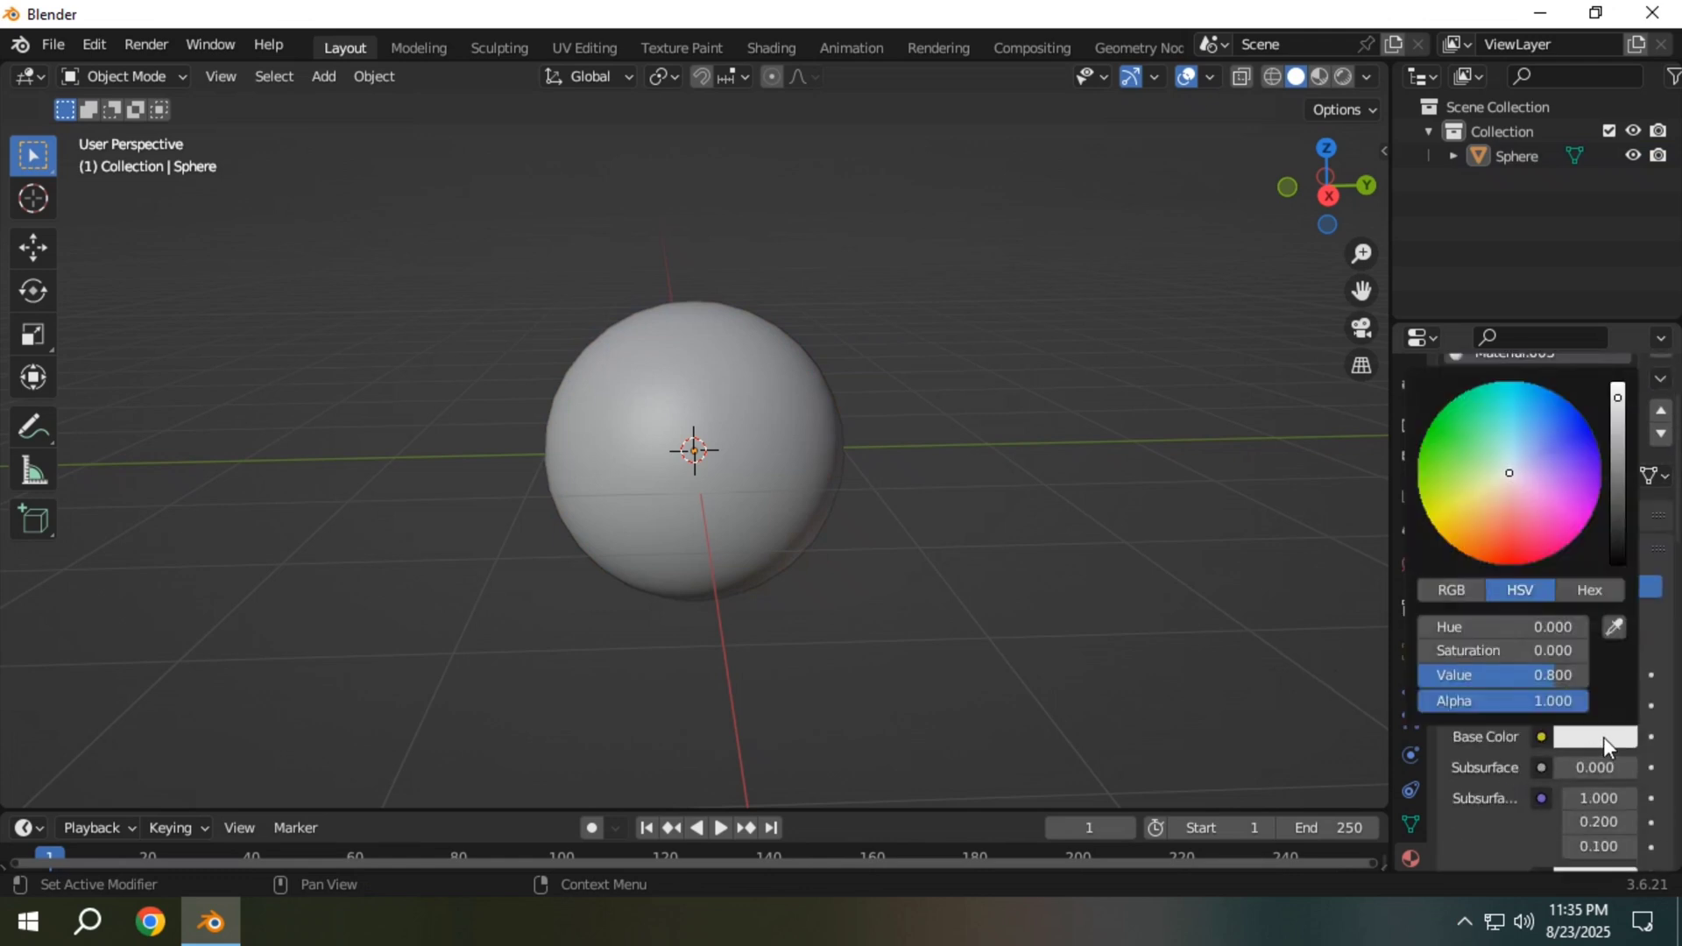
pyautogui.click(1477, 434)
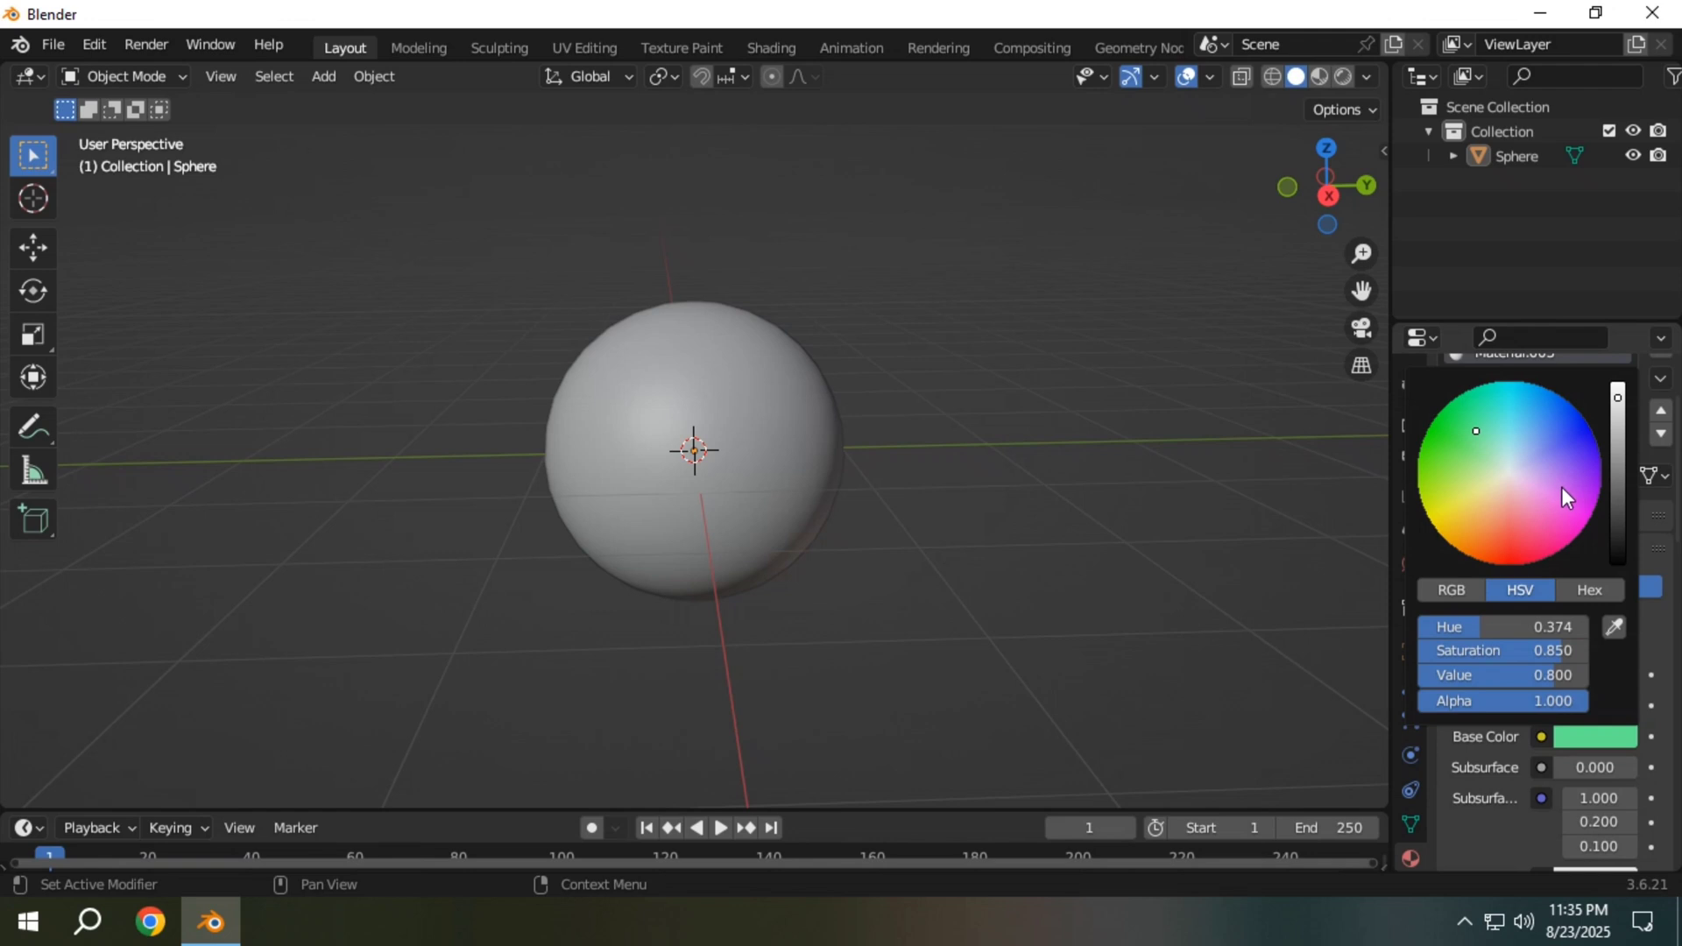
pyautogui.click(1276, 553)
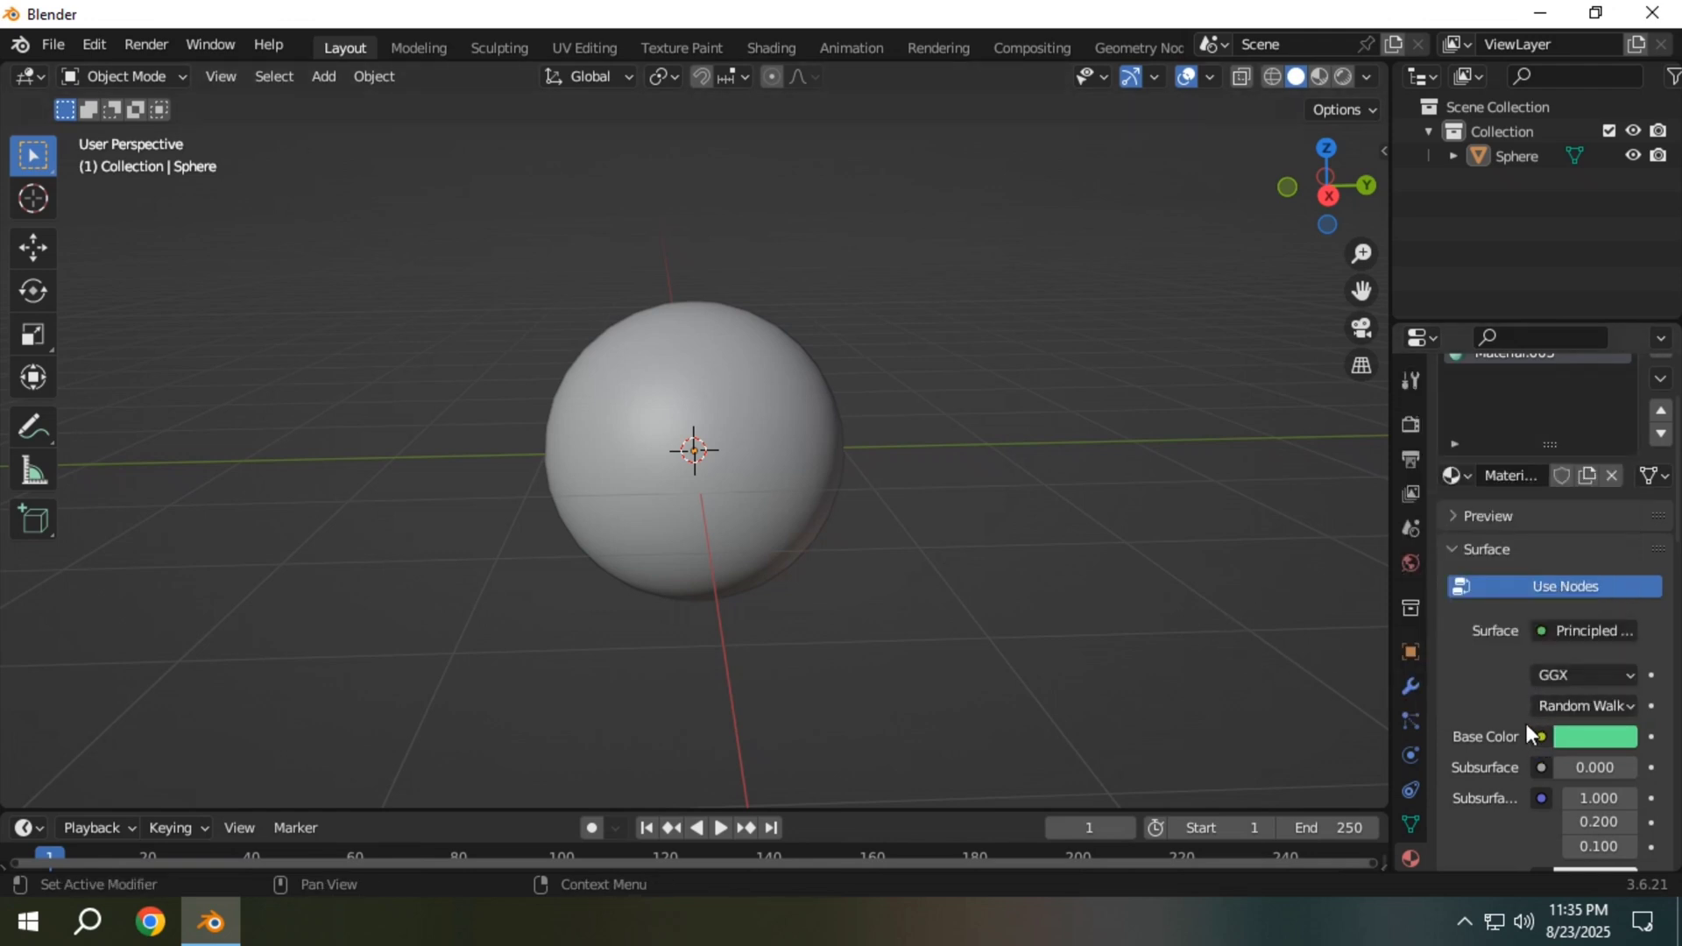
# Step: Change the second material's surface shader to Principled Hair BSDF and set its color to dark green
pyautogui.scroll(-3, 1520, 720)
pyautogui.click(1540, 531)
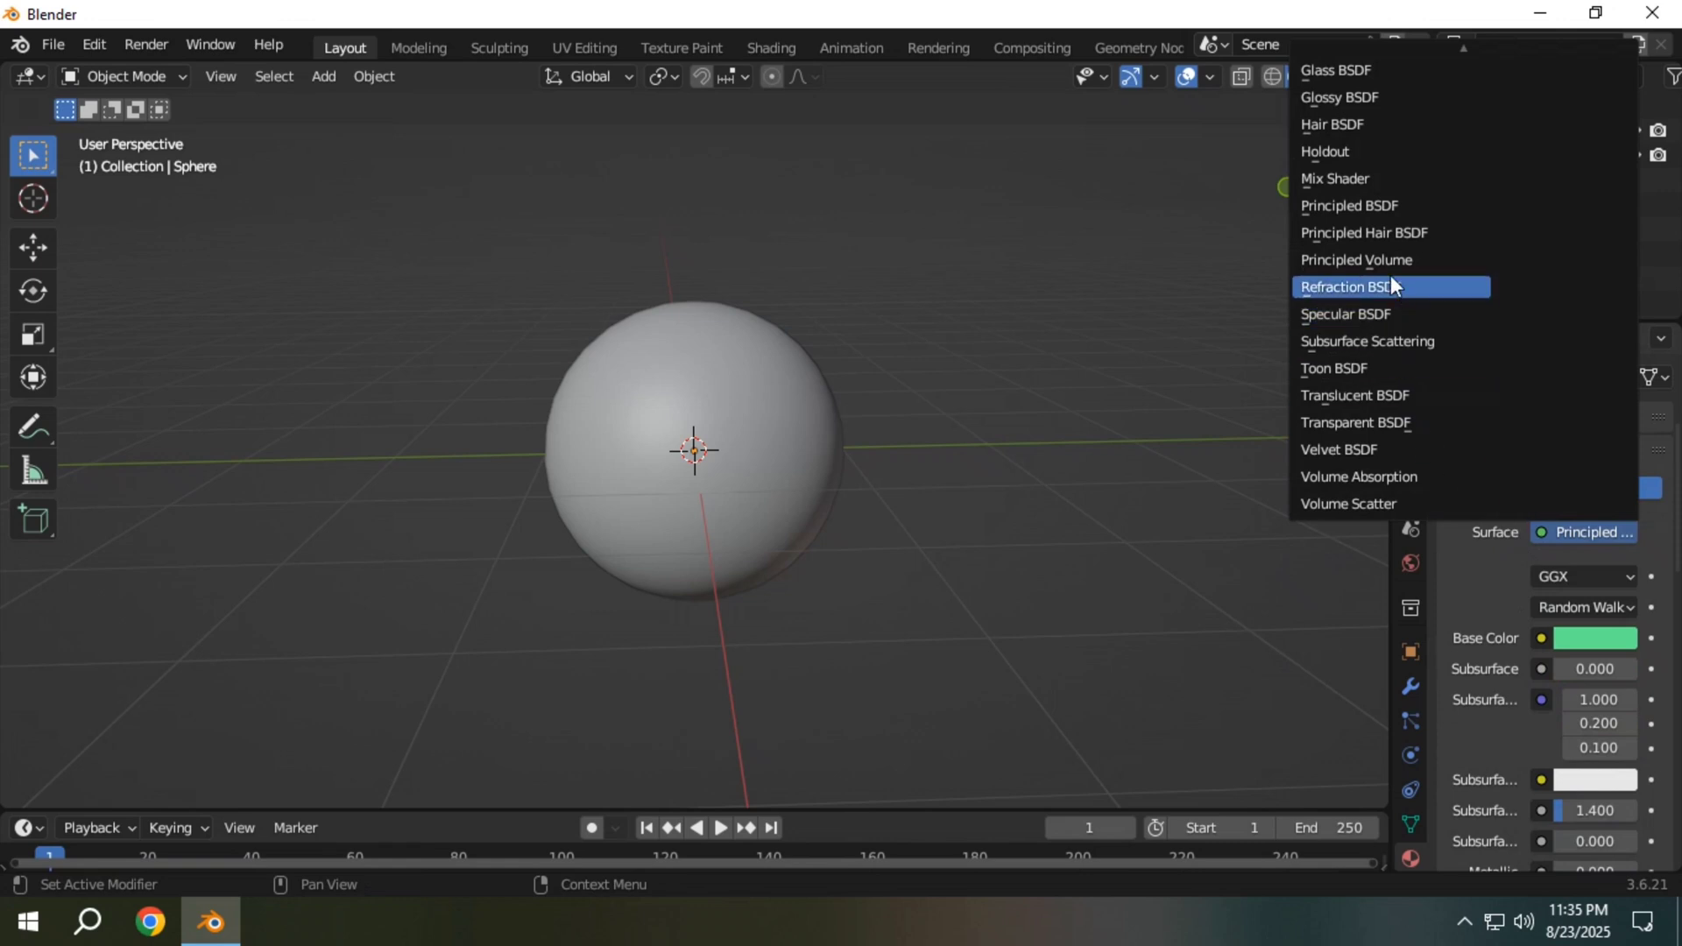
pyautogui.click(1388, 234)
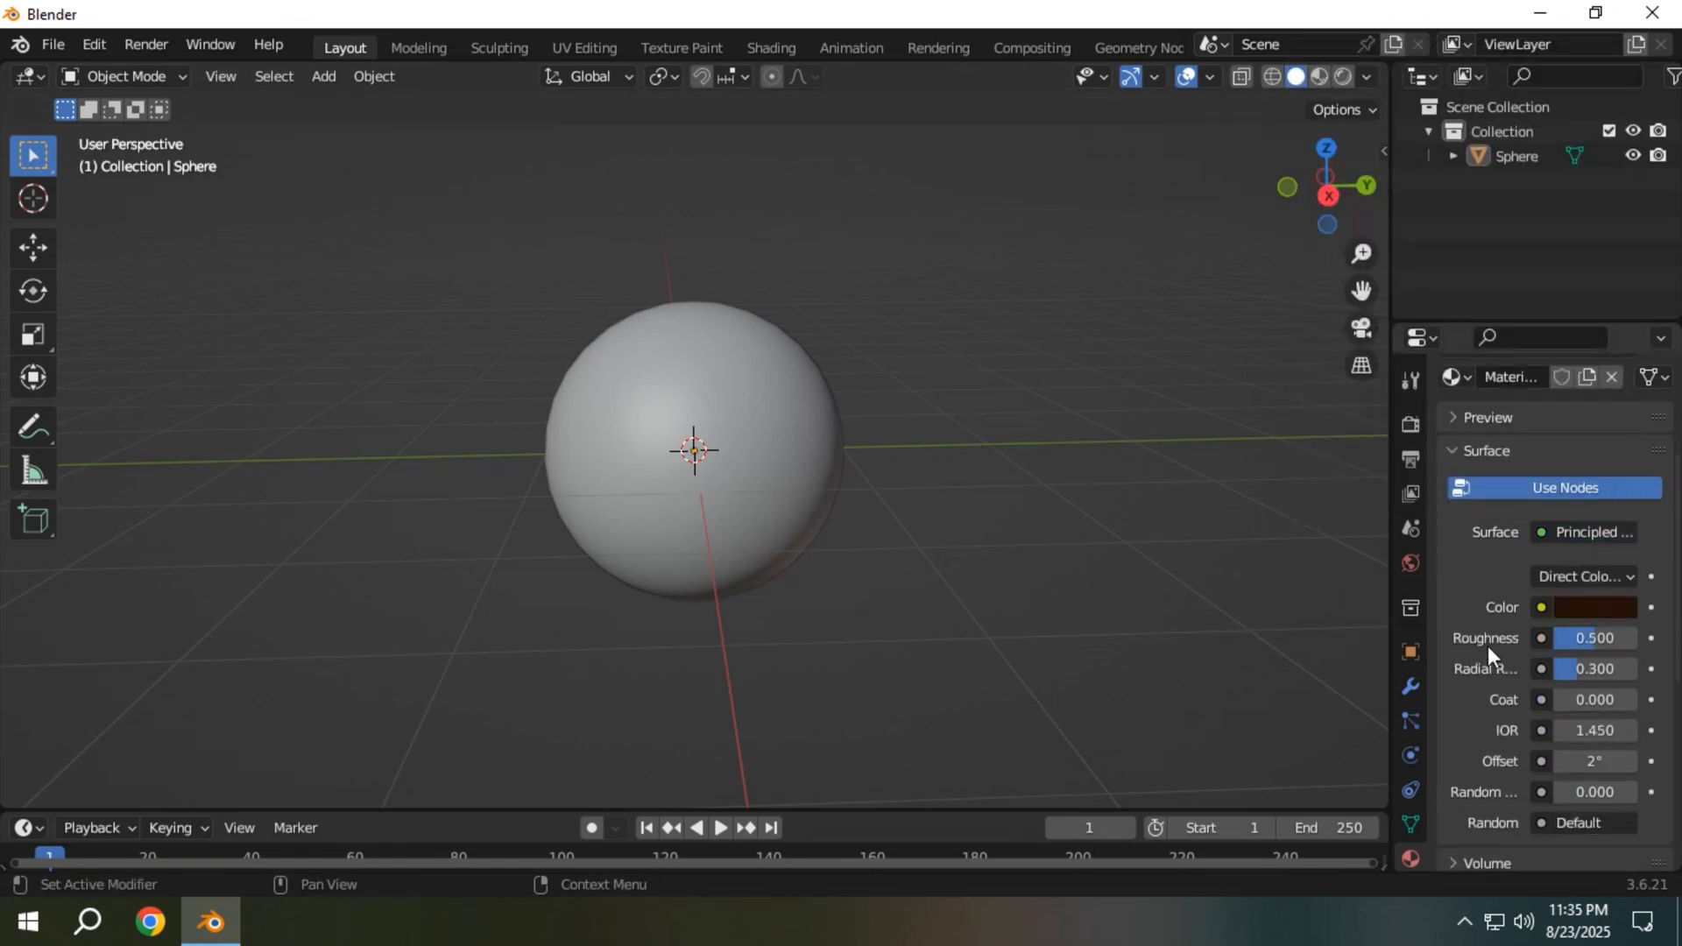
pyautogui.click(1577, 608)
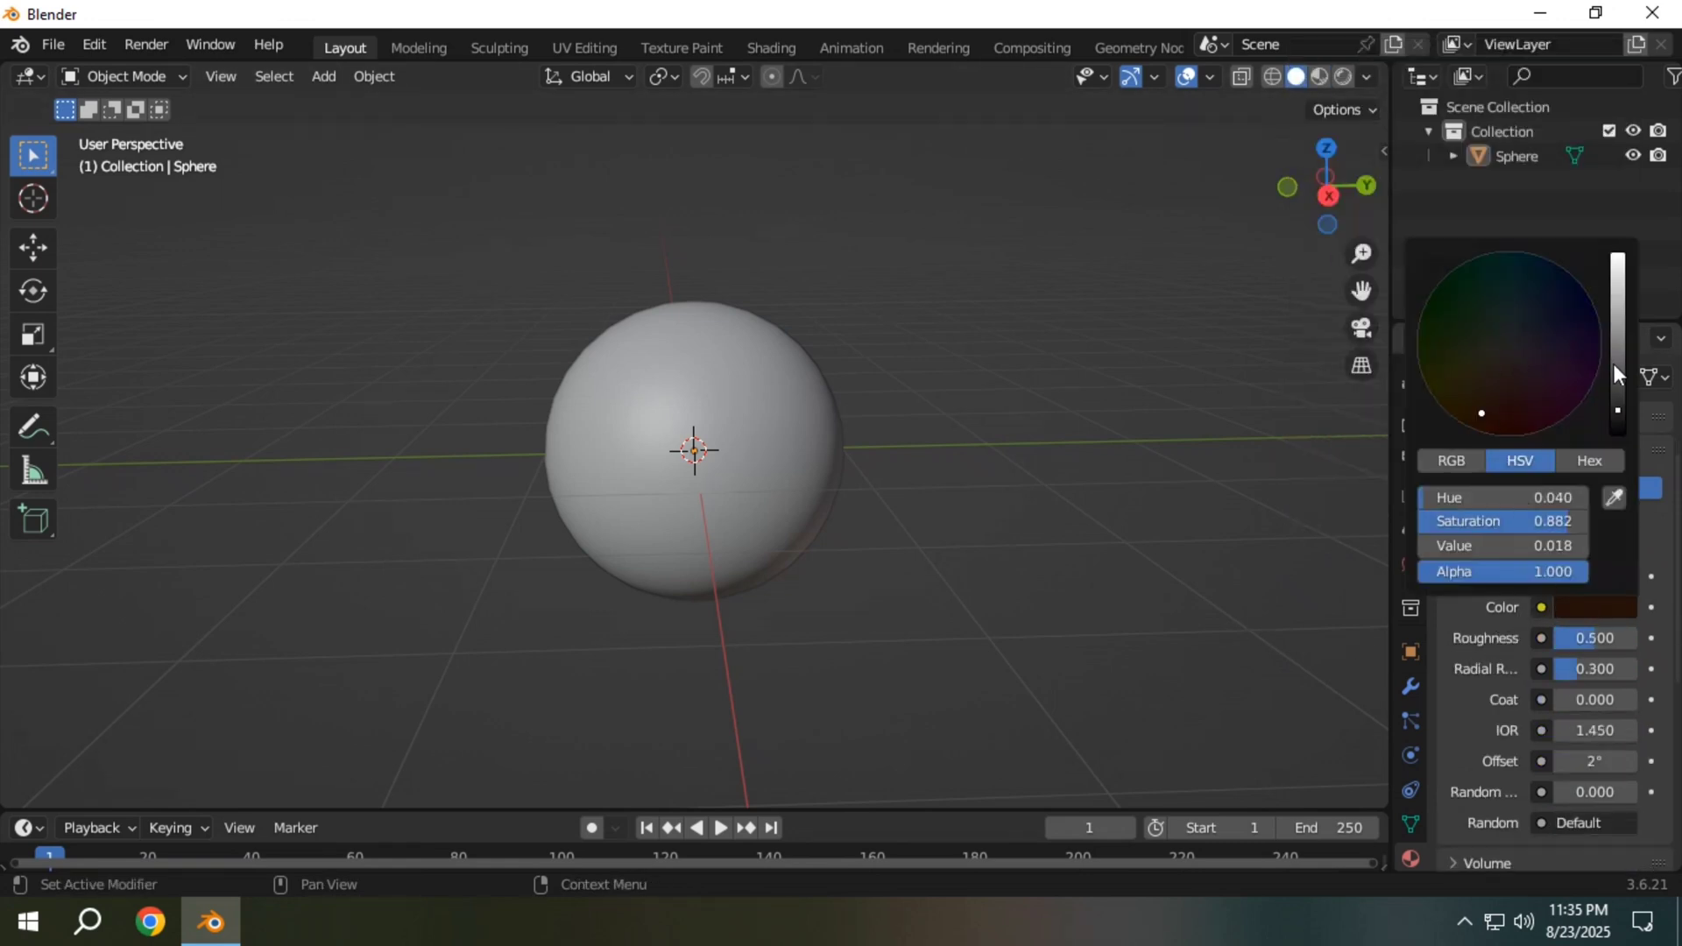
pyautogui.moveTo(1615, 372); pyautogui.dragTo(1617, 356)
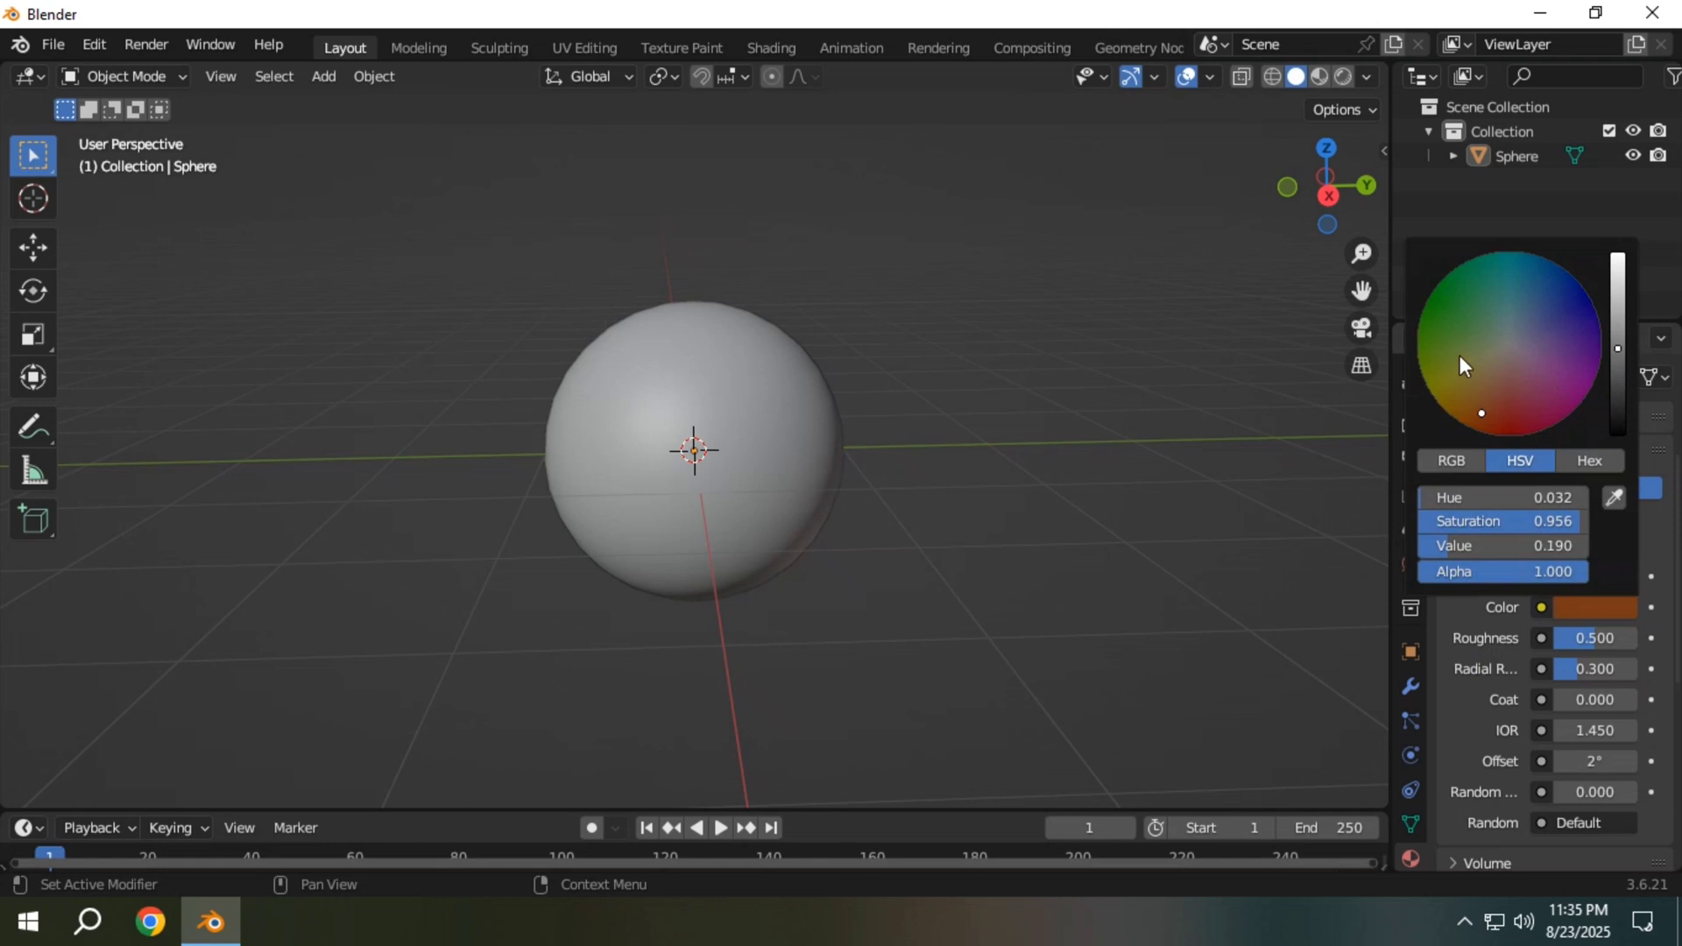
pyautogui.moveTo(1459, 366); pyautogui.dragTo(1447, 331)
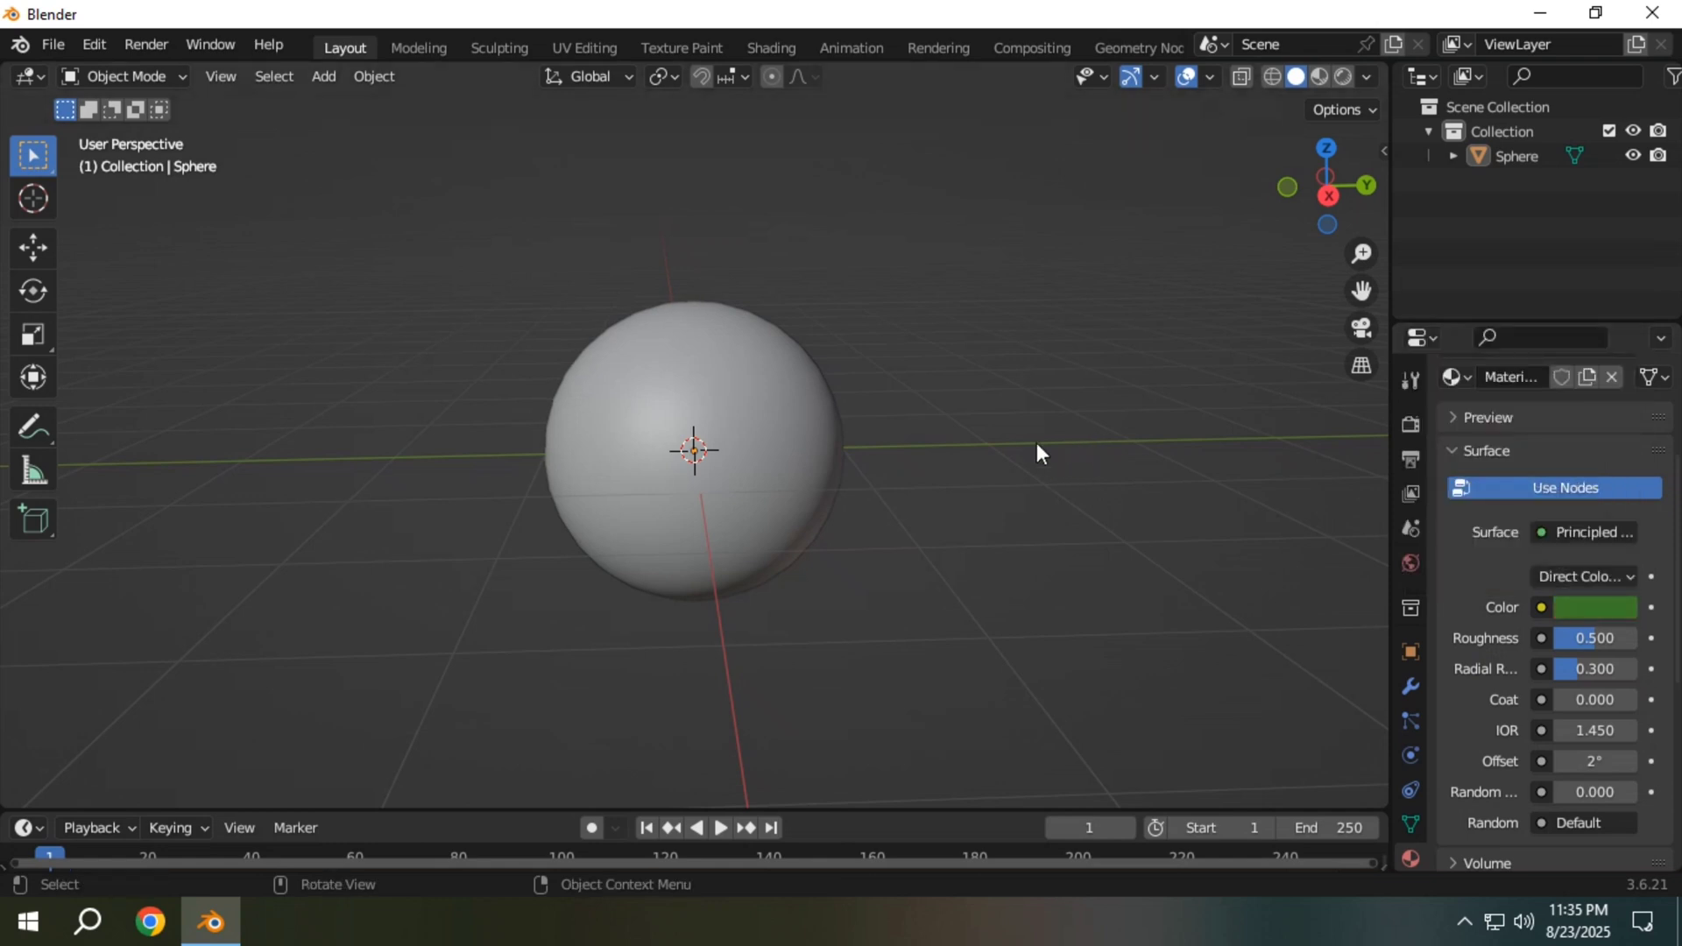
# Step: Select the sphere and rename its green second material as Hair
pyautogui.scroll(5, 1533, 592)
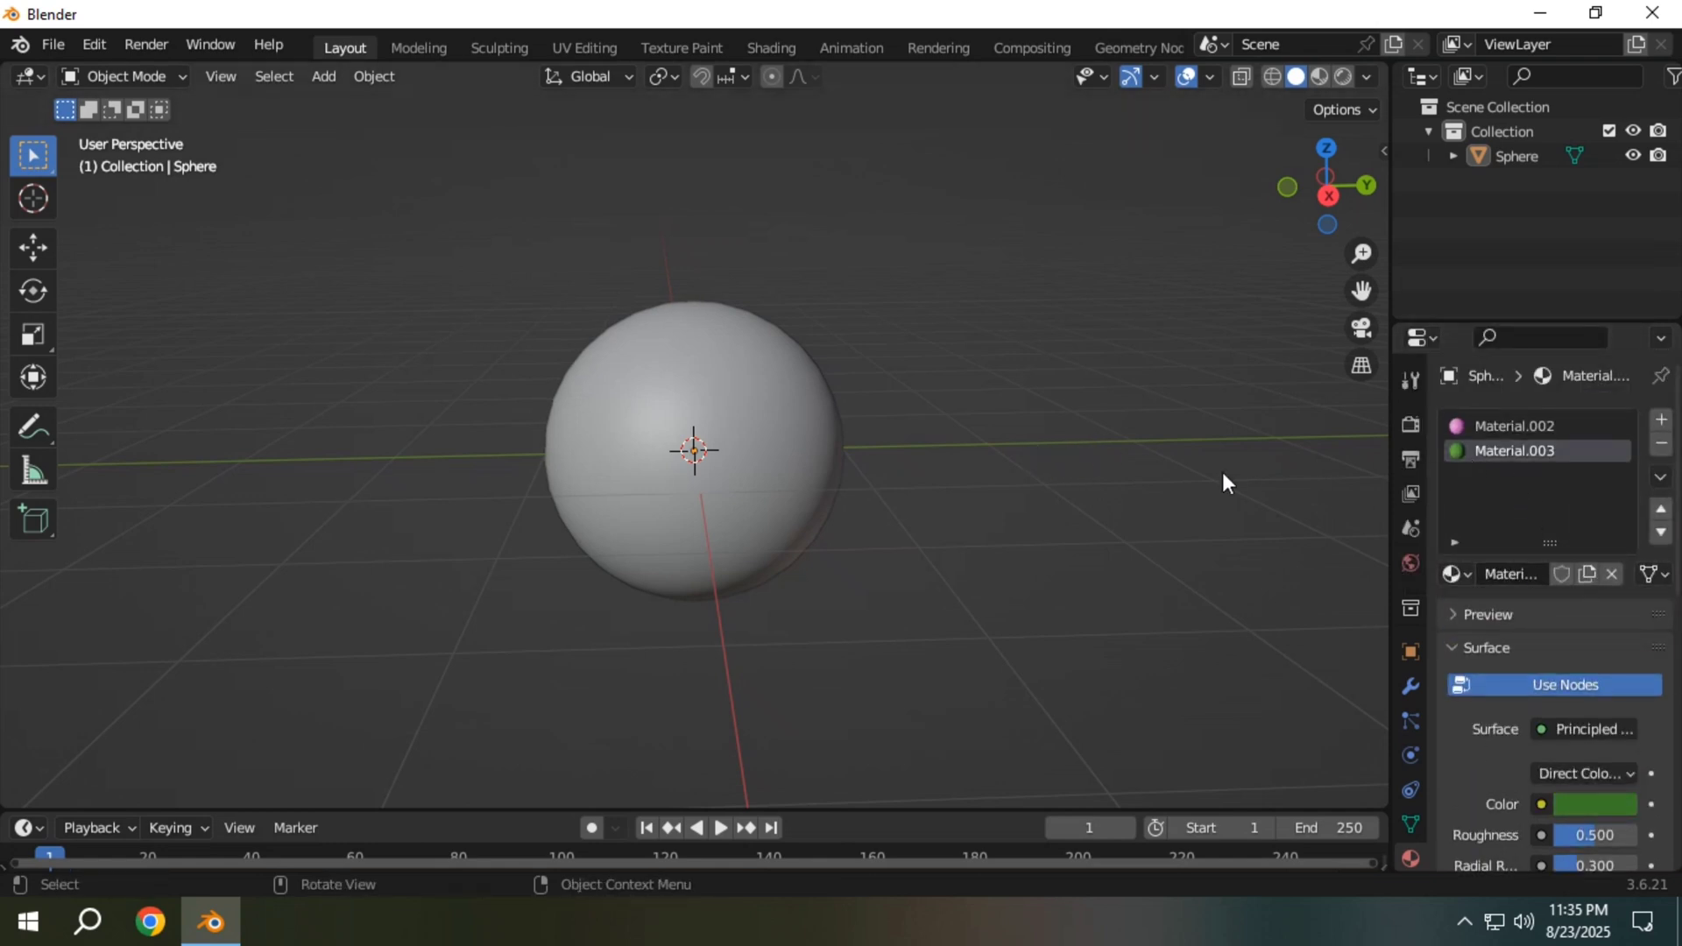
pyautogui.click(773, 432)
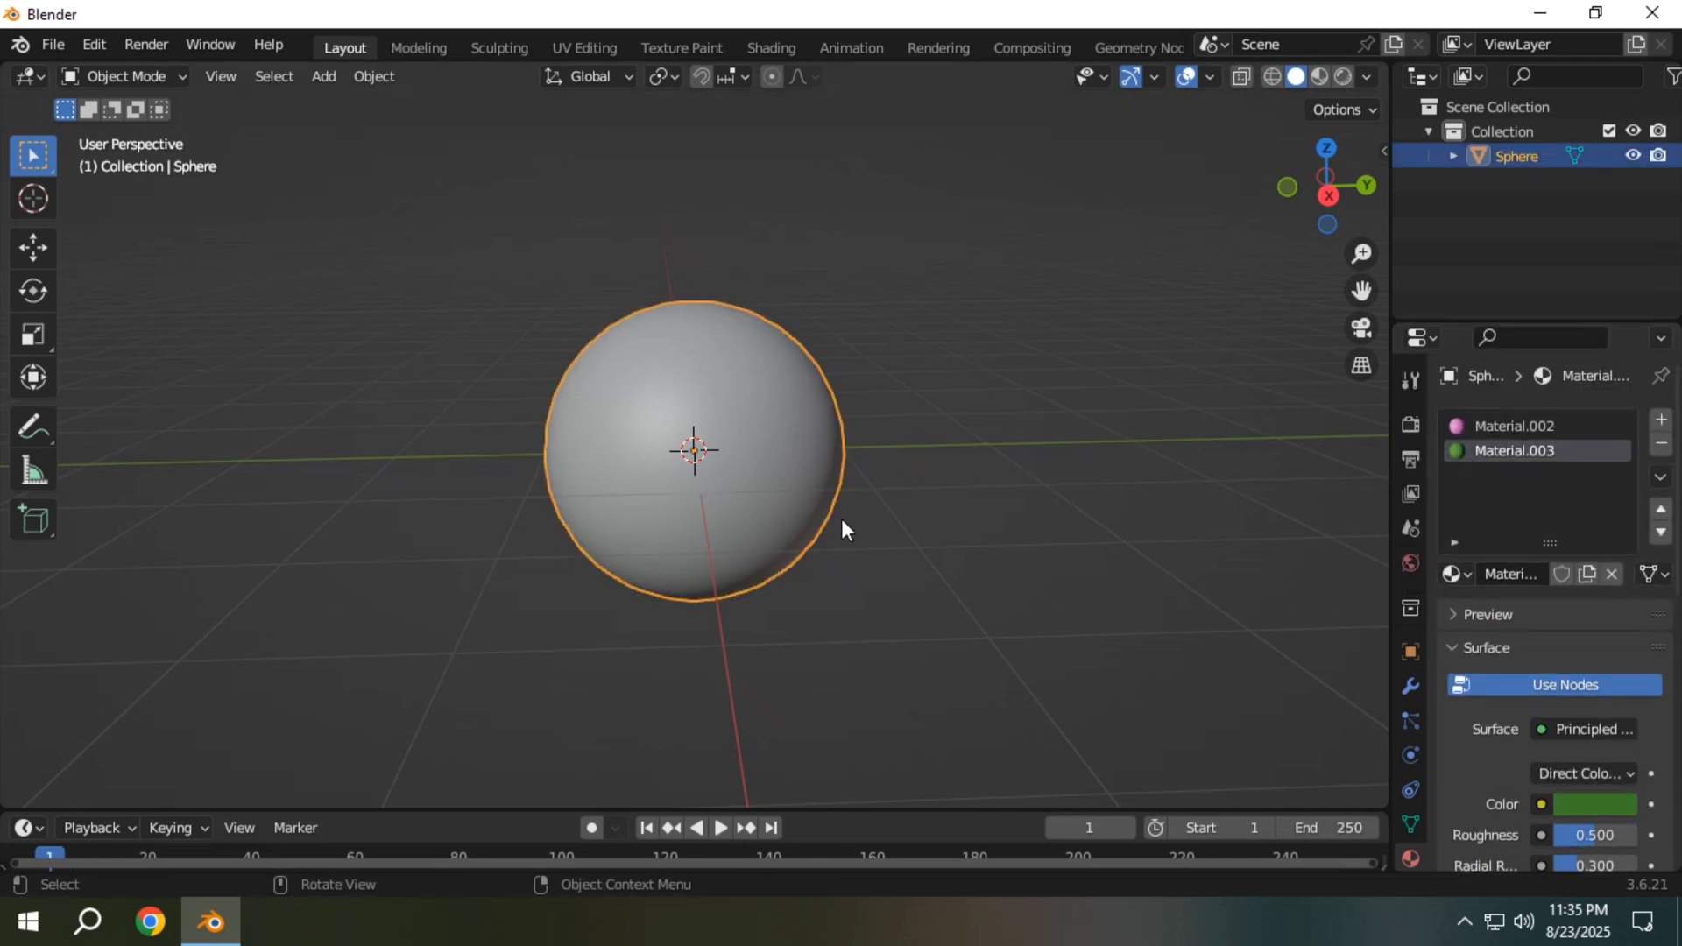
pyautogui.click(1527, 426)
pyautogui.doubleClick(1532, 452)
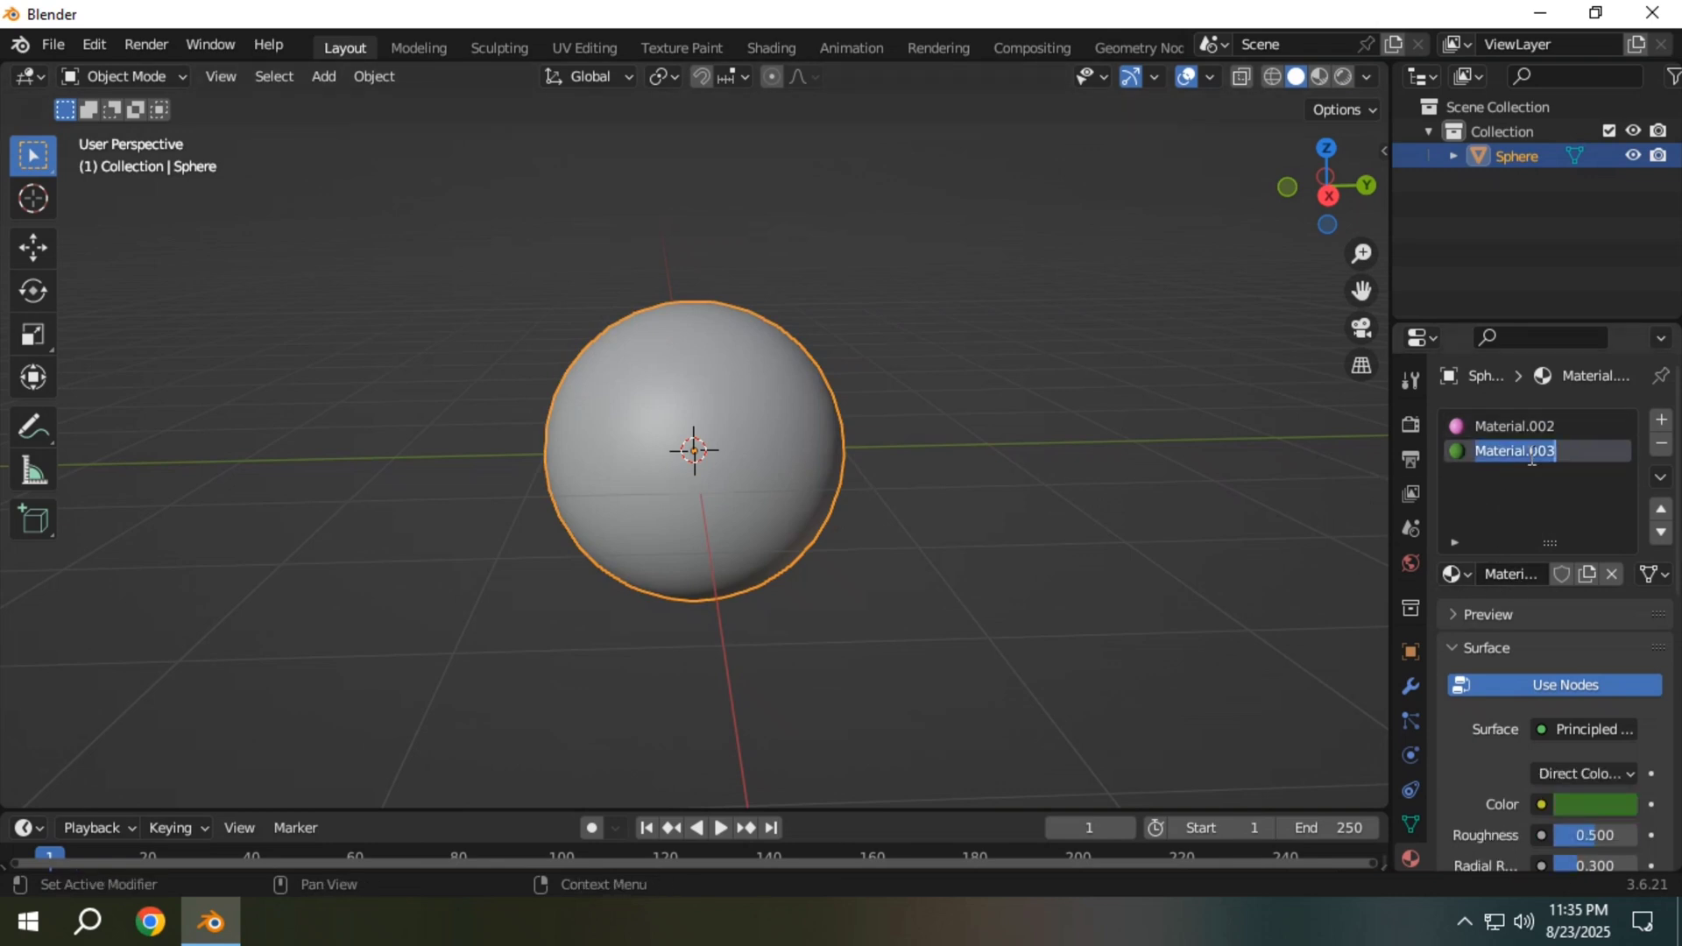
pyautogui.write('Hair')
pyautogui.press('Return')
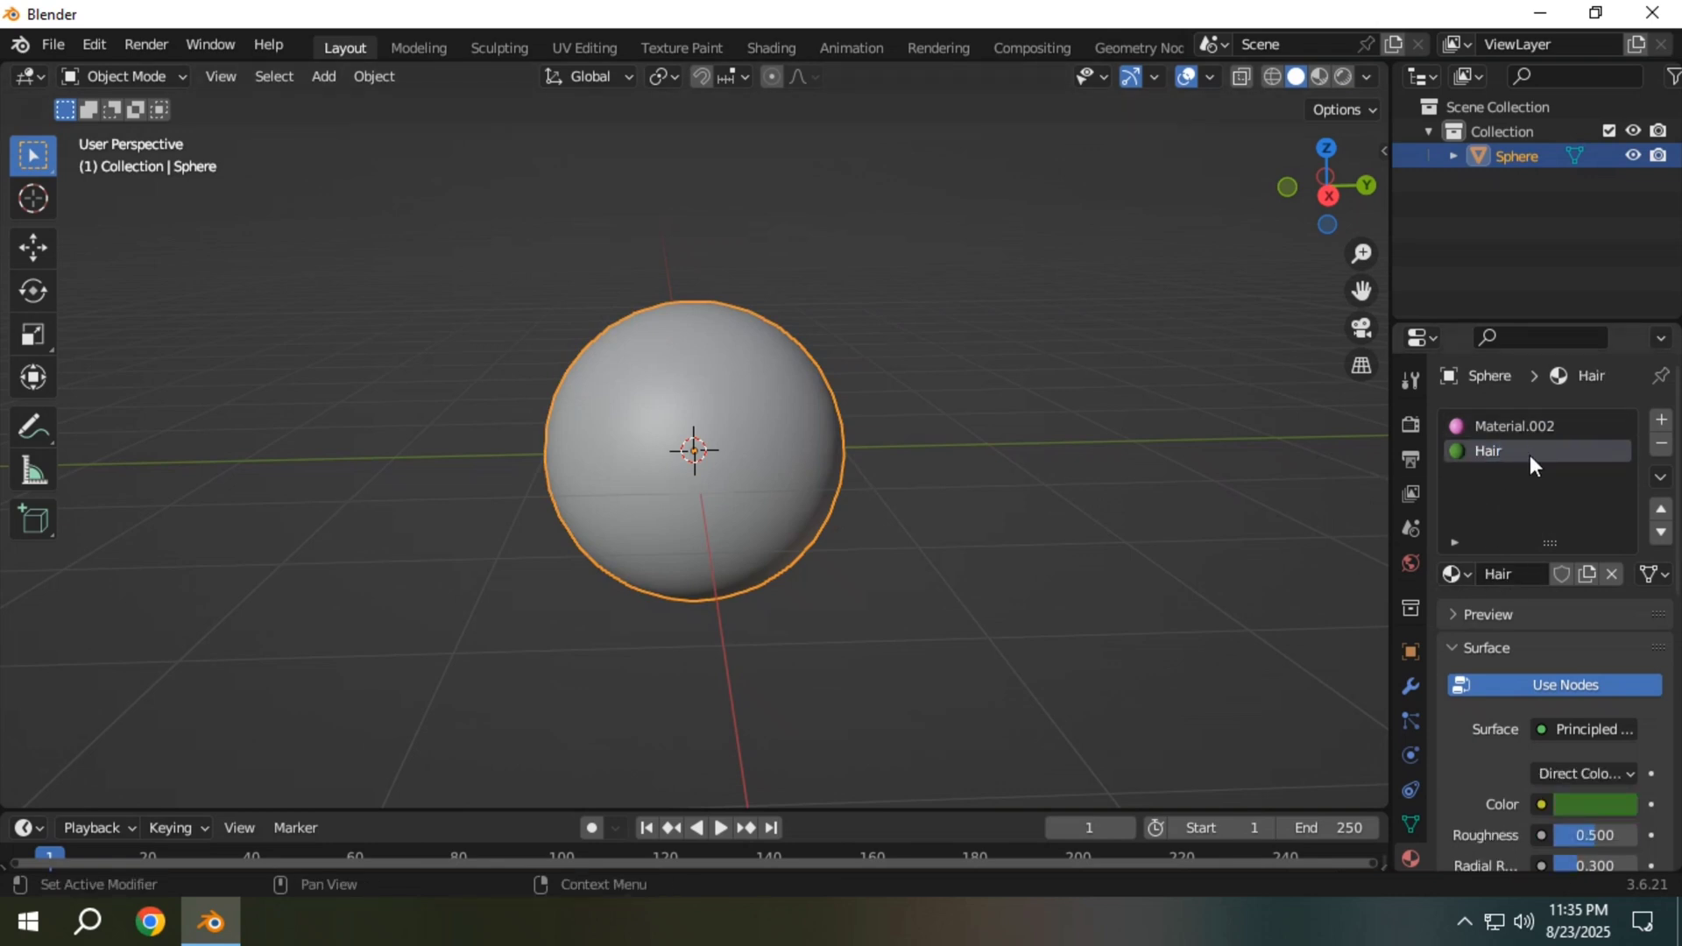
# Step: Weight paint the sphere's upper half all the way round at full weight, marking where hair grows
pyautogui.moveTo(905, 477); pyautogui.dragTo(854, 510, button='middle')
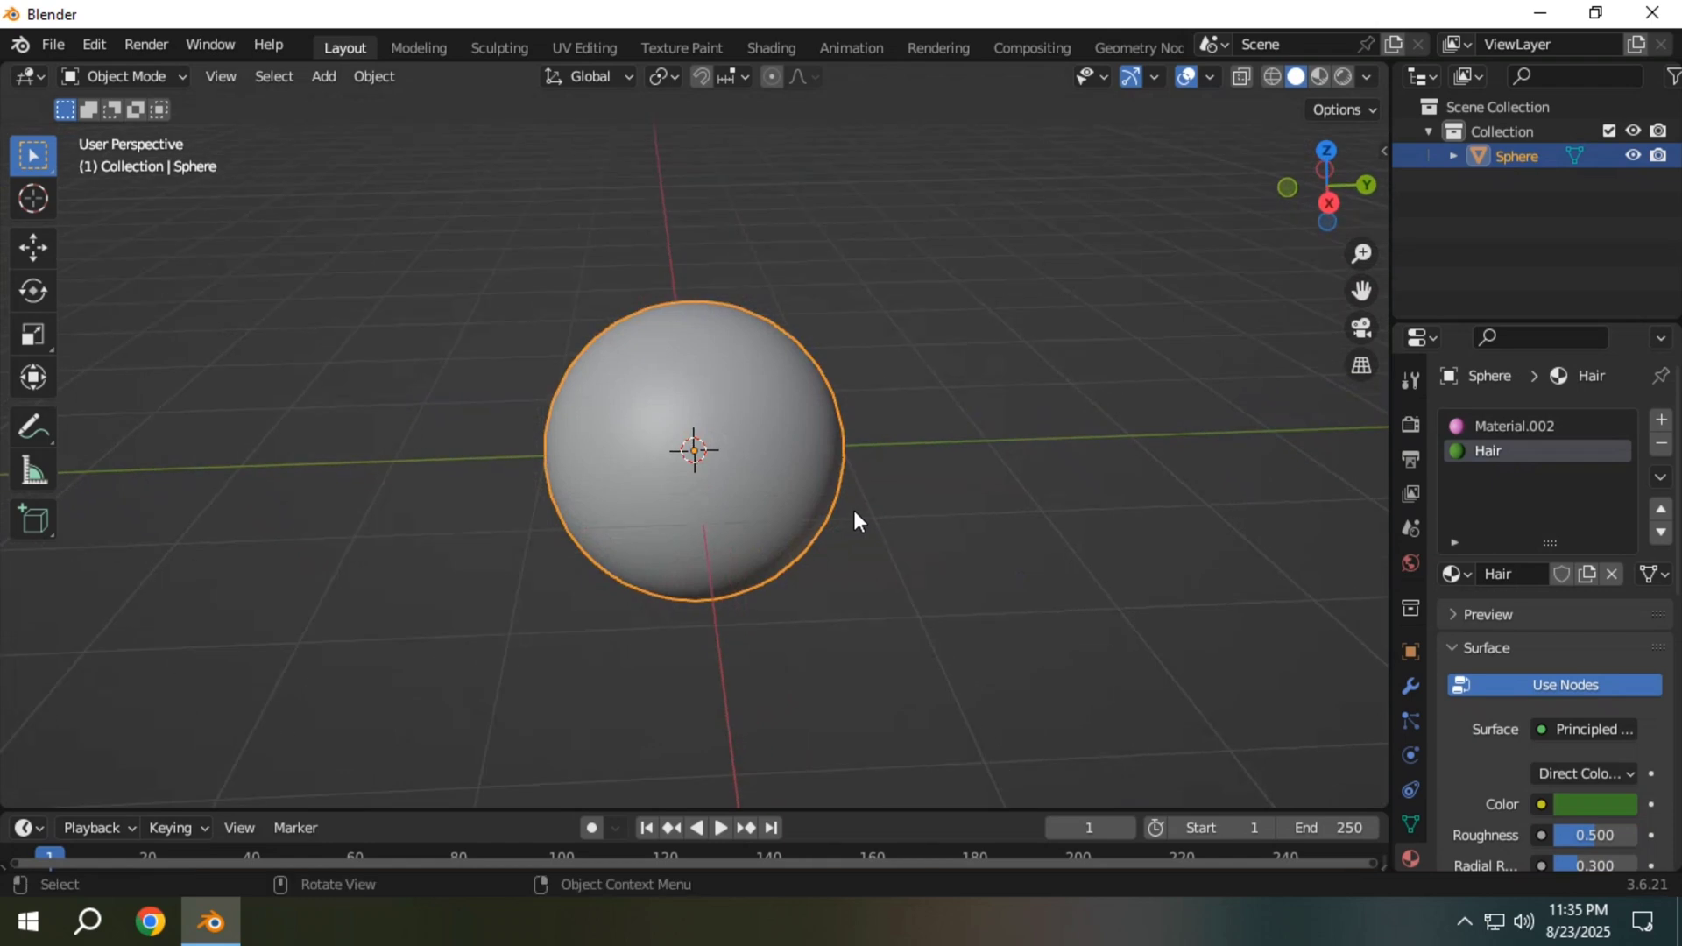
pyautogui.click(166, 76)
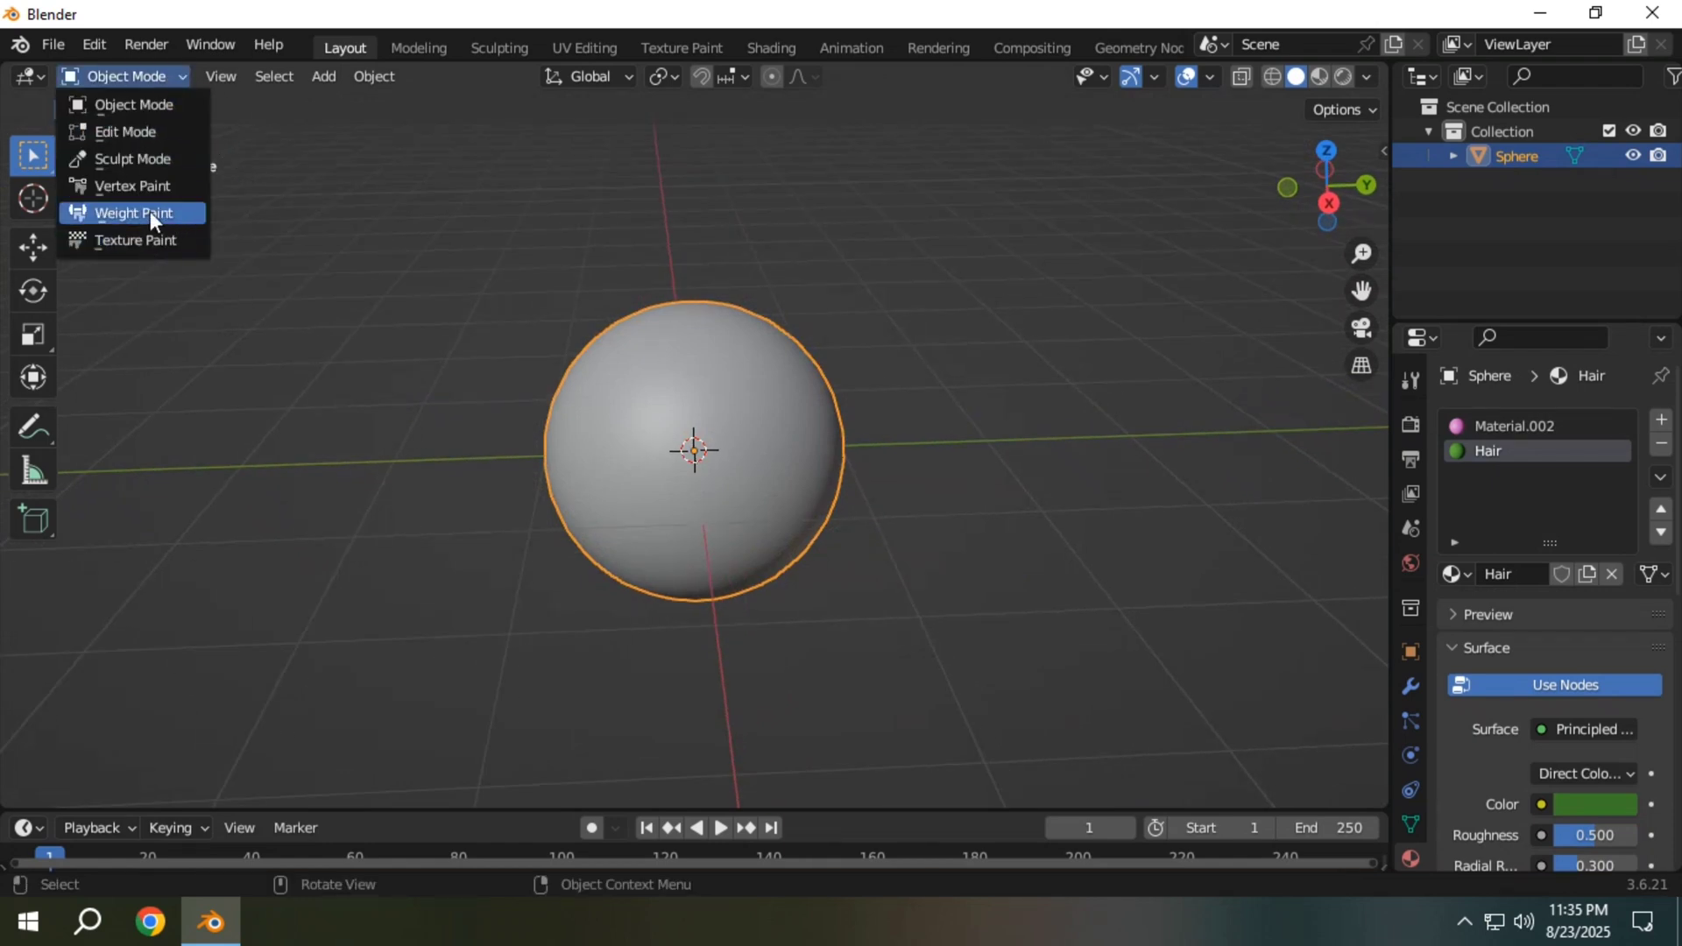
pyautogui.click(147, 212)
pyautogui.moveTo(471, 453); pyautogui.dragTo(480, 463, button='middle')
pyautogui.moveTo(581, 420); pyautogui.dragTo(766, 308)
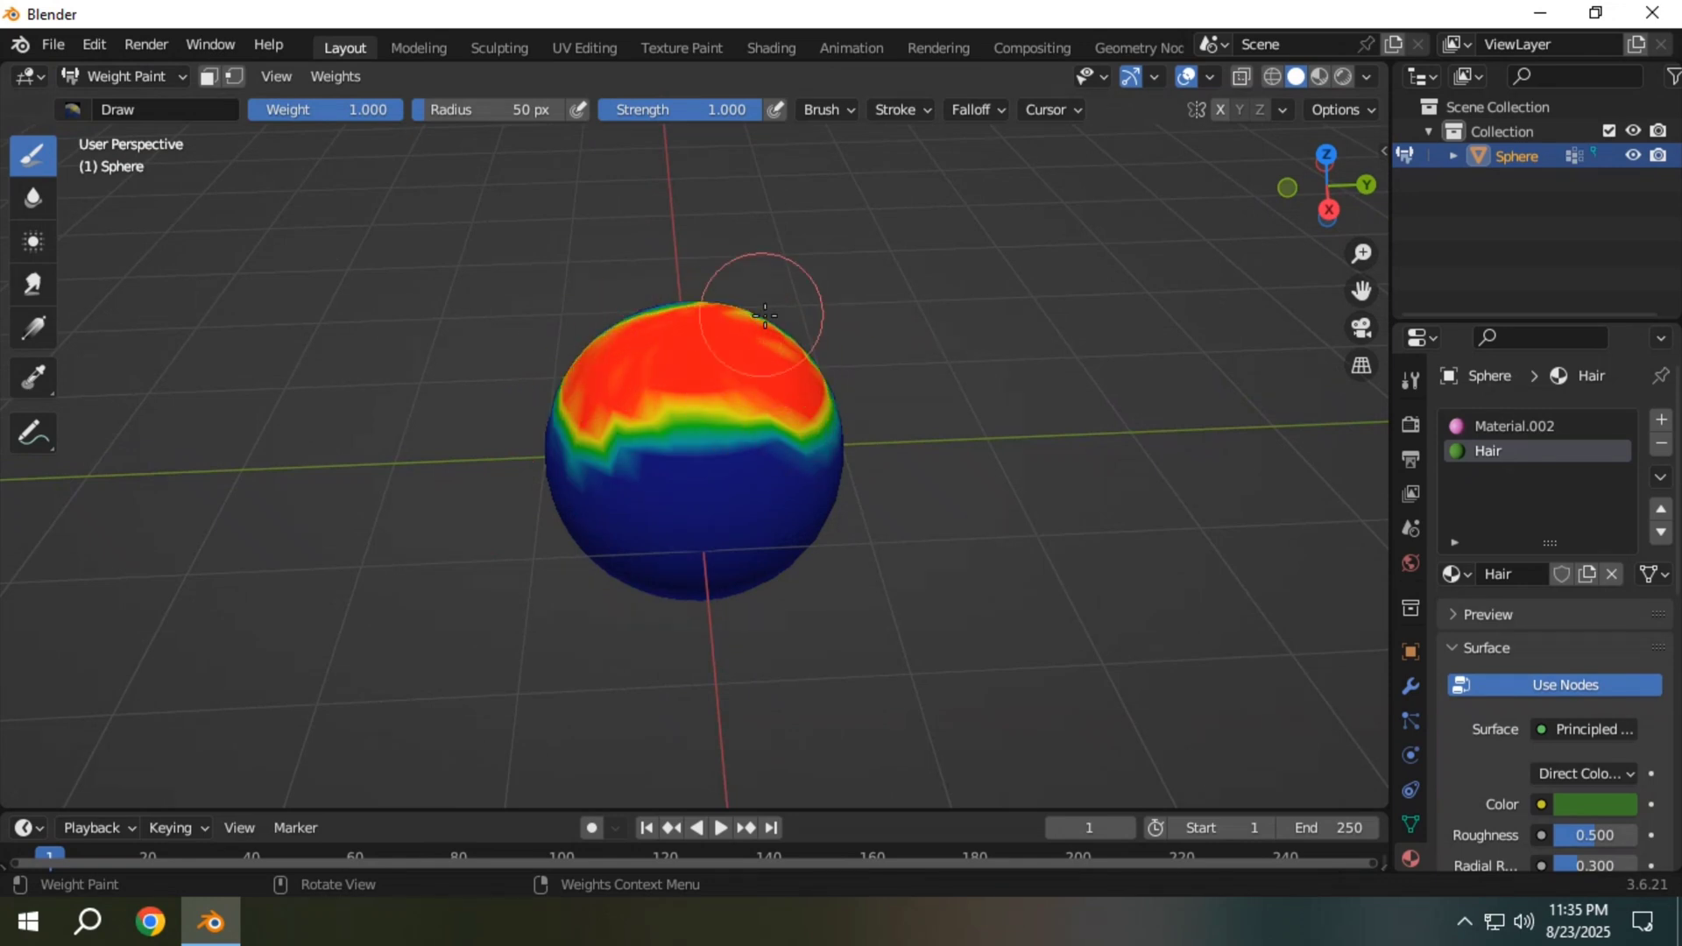
pyautogui.moveTo(766, 308); pyautogui.dragTo(605, 368, button='middle')
pyautogui.moveTo(605, 368); pyautogui.dragTo(754, 377)
pyautogui.moveTo(753, 377); pyautogui.dragTo(596, 412, button='middle')
pyautogui.moveTo(596, 412); pyautogui.dragTo(818, 412)
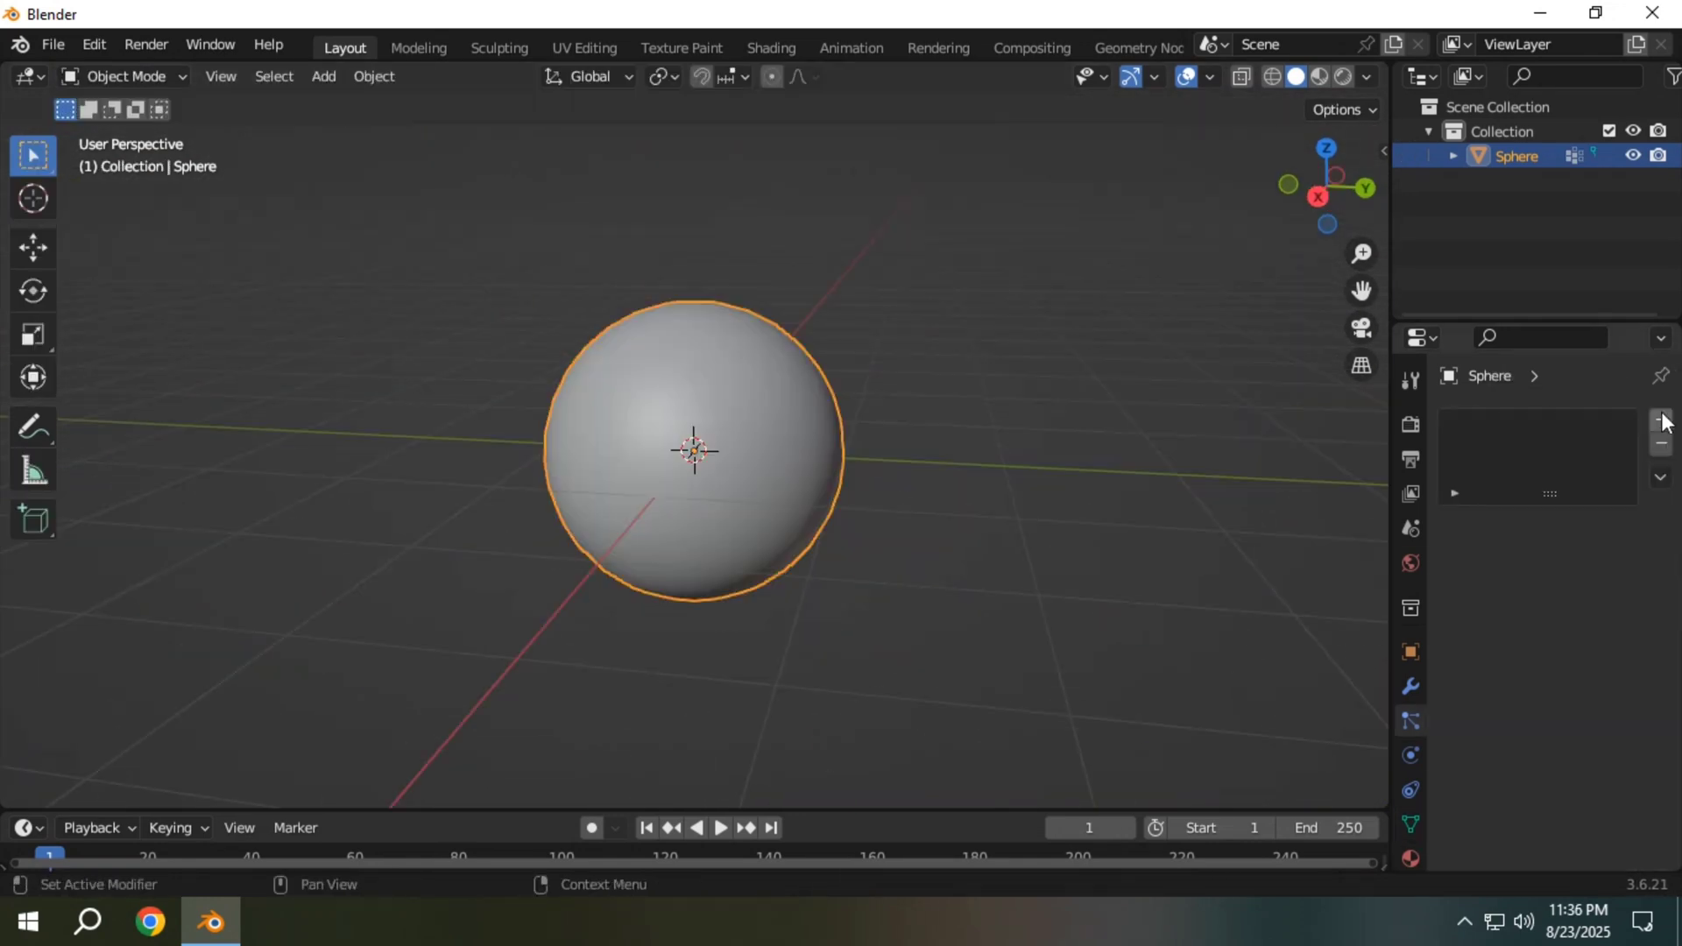
# Step: Add a particle system of type Hair to the sphere and set its number of hairs to 400
pyautogui.click(1661, 422)
pyautogui.click(1595, 553)
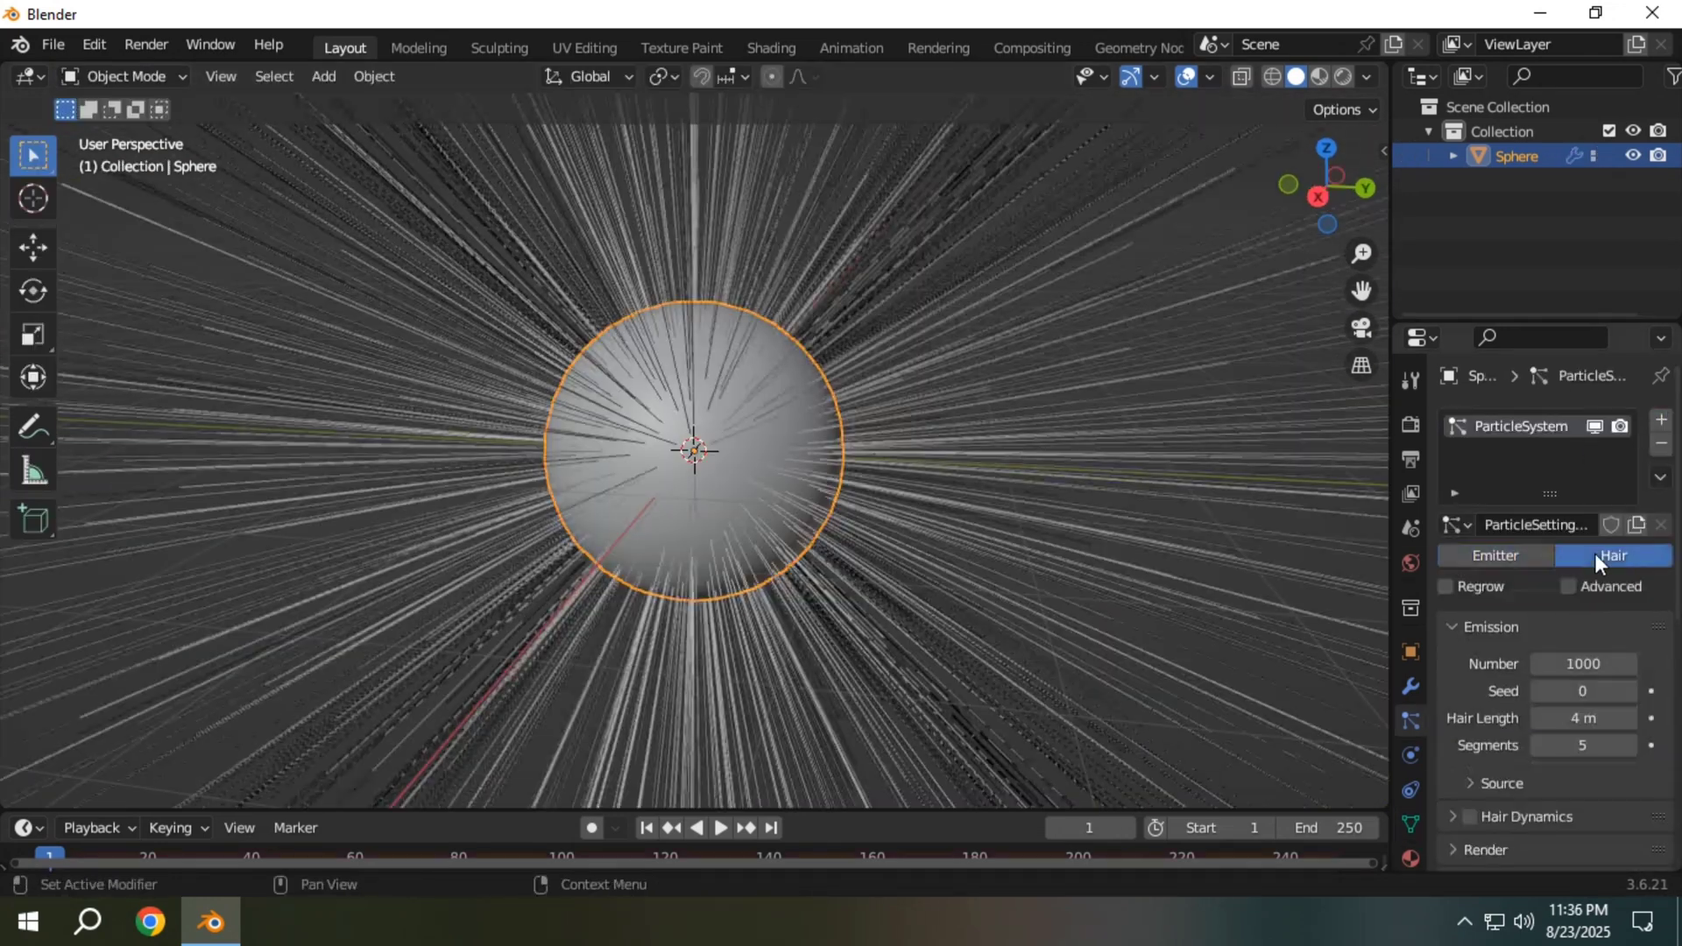
pyautogui.click(1583, 663)
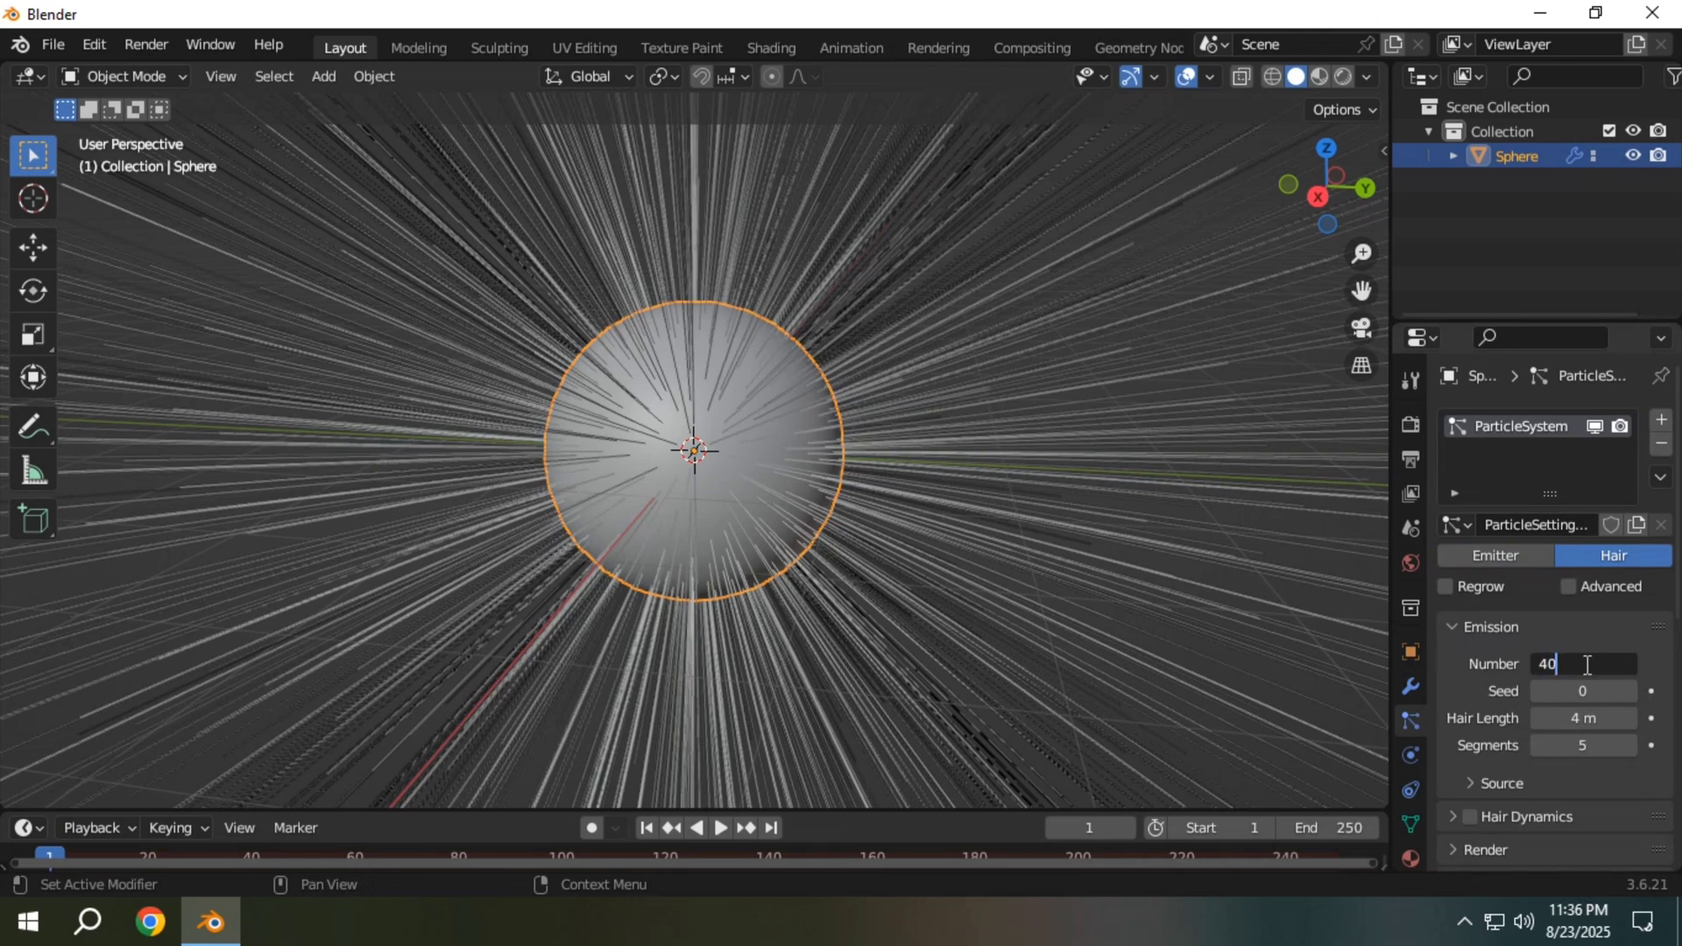
pyautogui.press('Return')
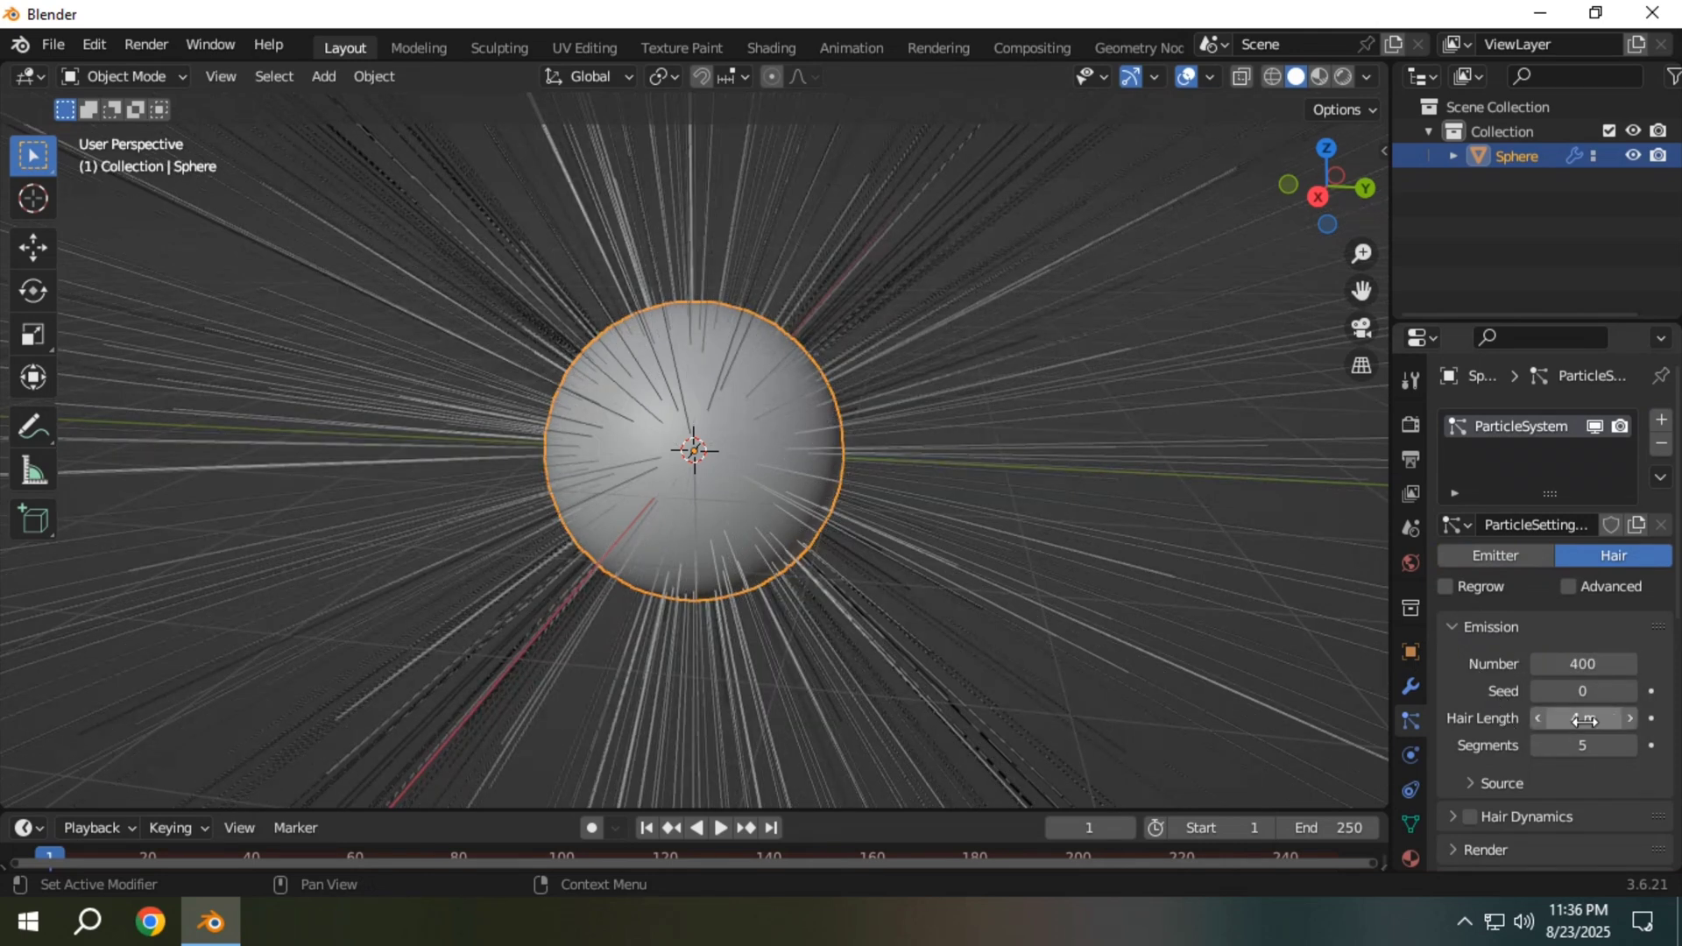
# Step: Reduce the hair length to 0.88 m and set the hair segments to 7
pyautogui.moveTo(1582, 717); pyautogui.dragTo(1445, 718)
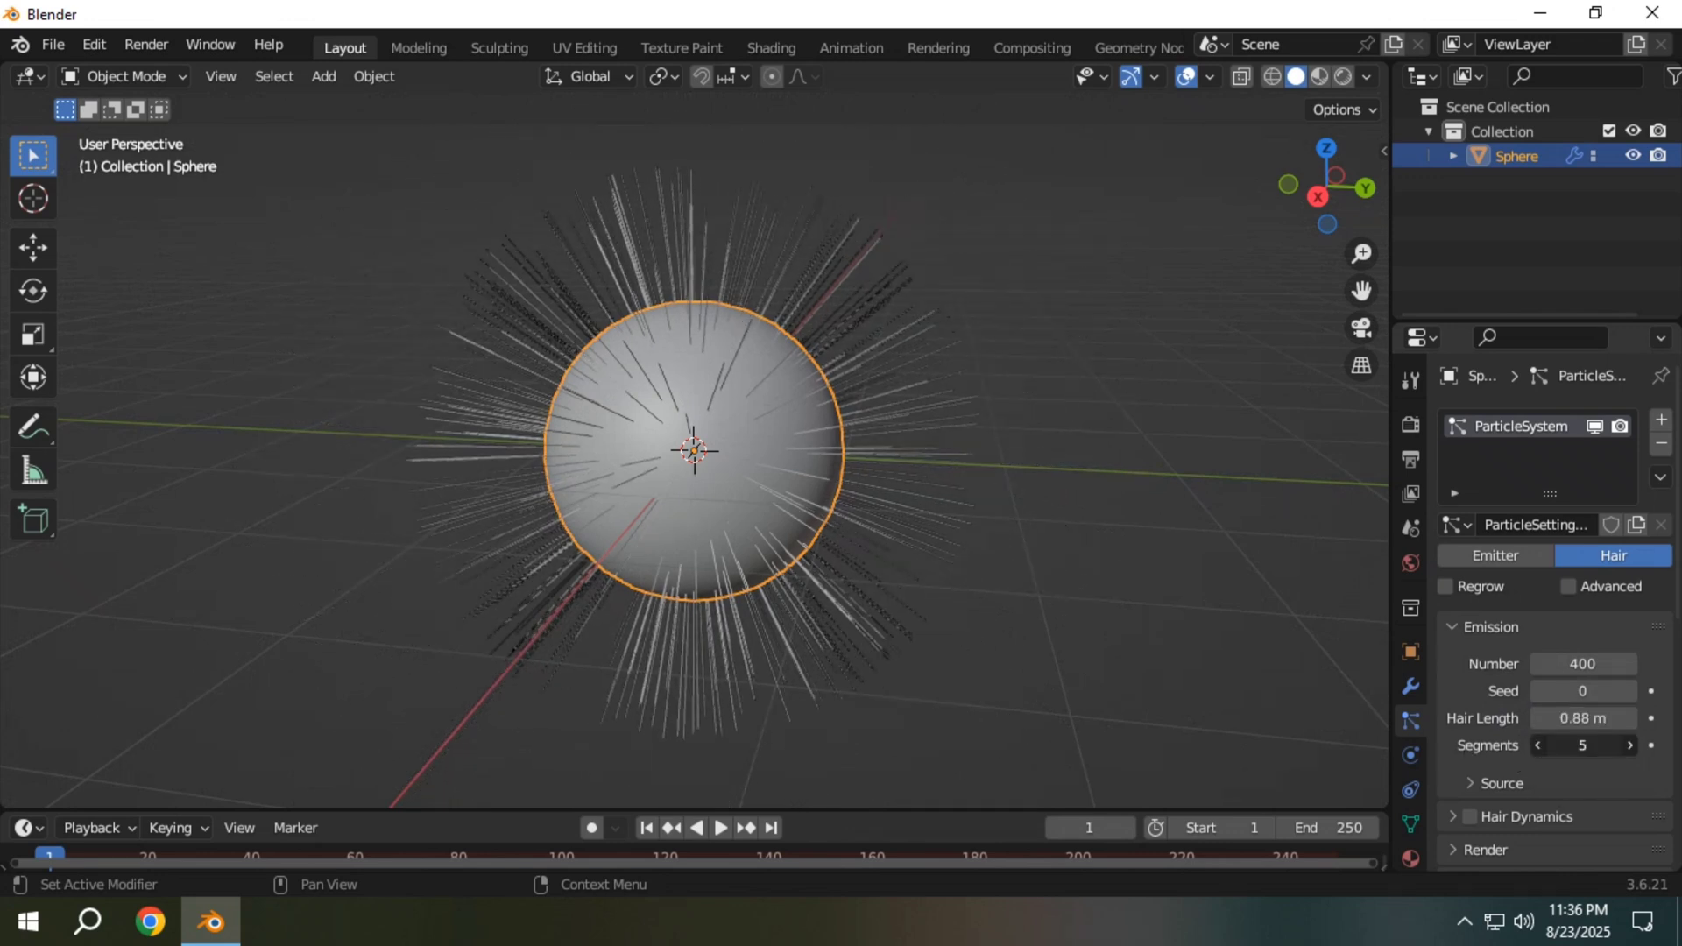
pyautogui.write('7')
pyautogui.press('Return')
# Step: Assign the Hair vertex group to the particle density so hair grows only on the painted area
pyautogui.scroll(-5, 1485, 747)
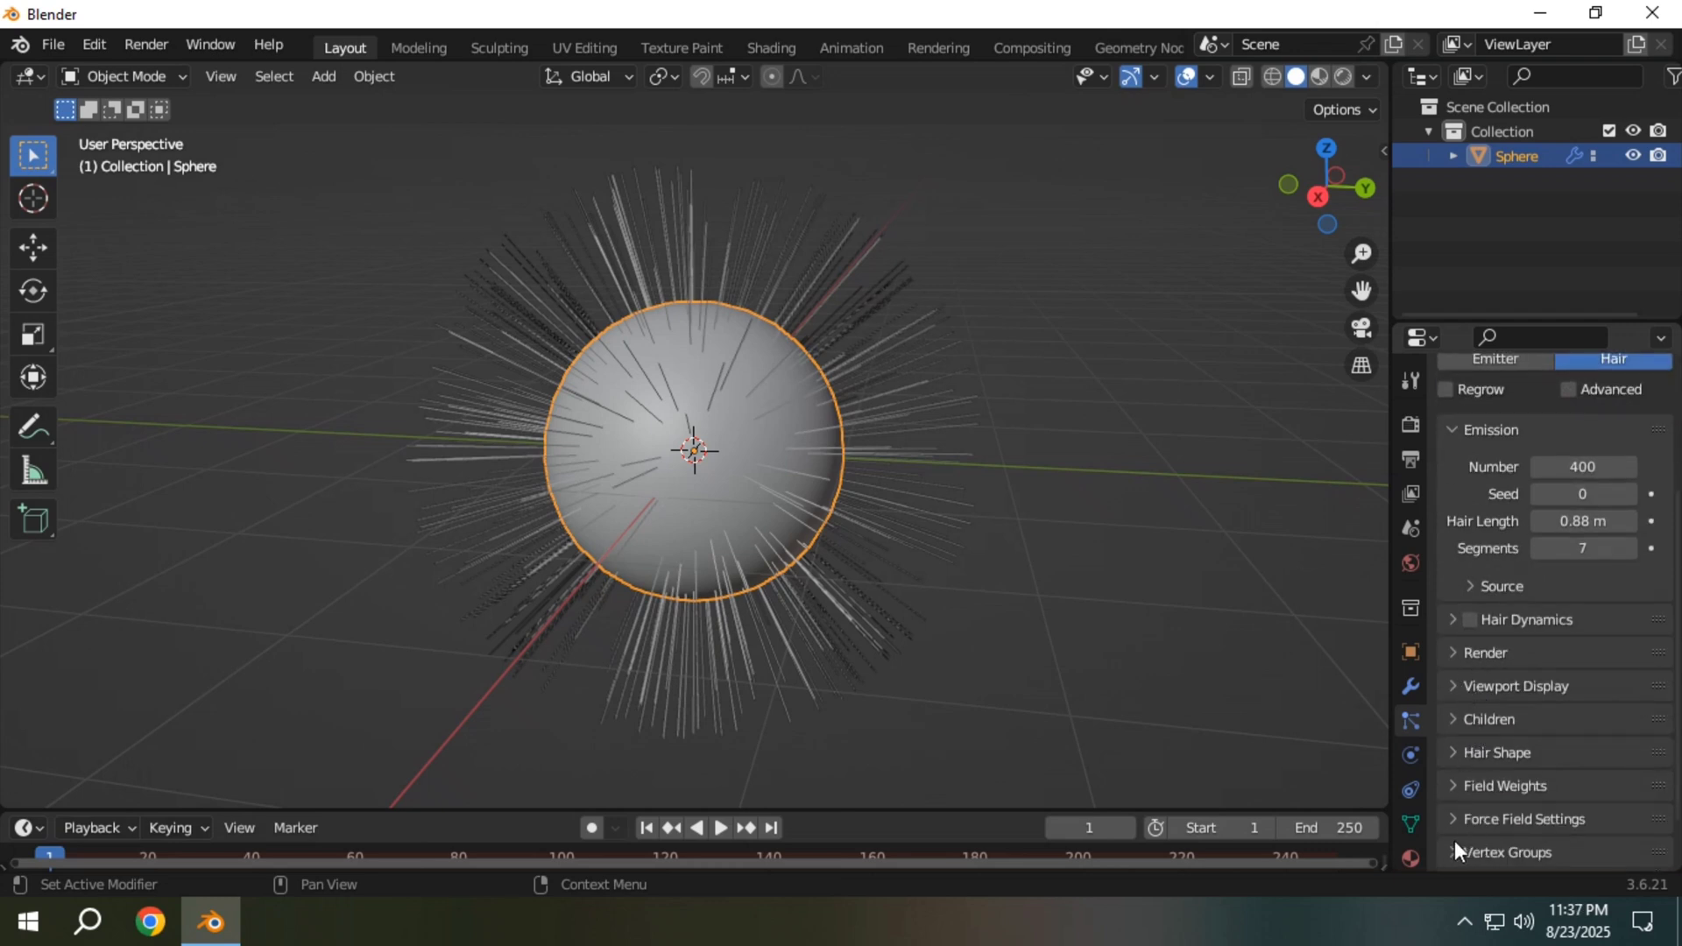
pyautogui.scroll(-6, 1455, 839)
pyautogui.click(1575, 594)
pyautogui.click(1468, 644)
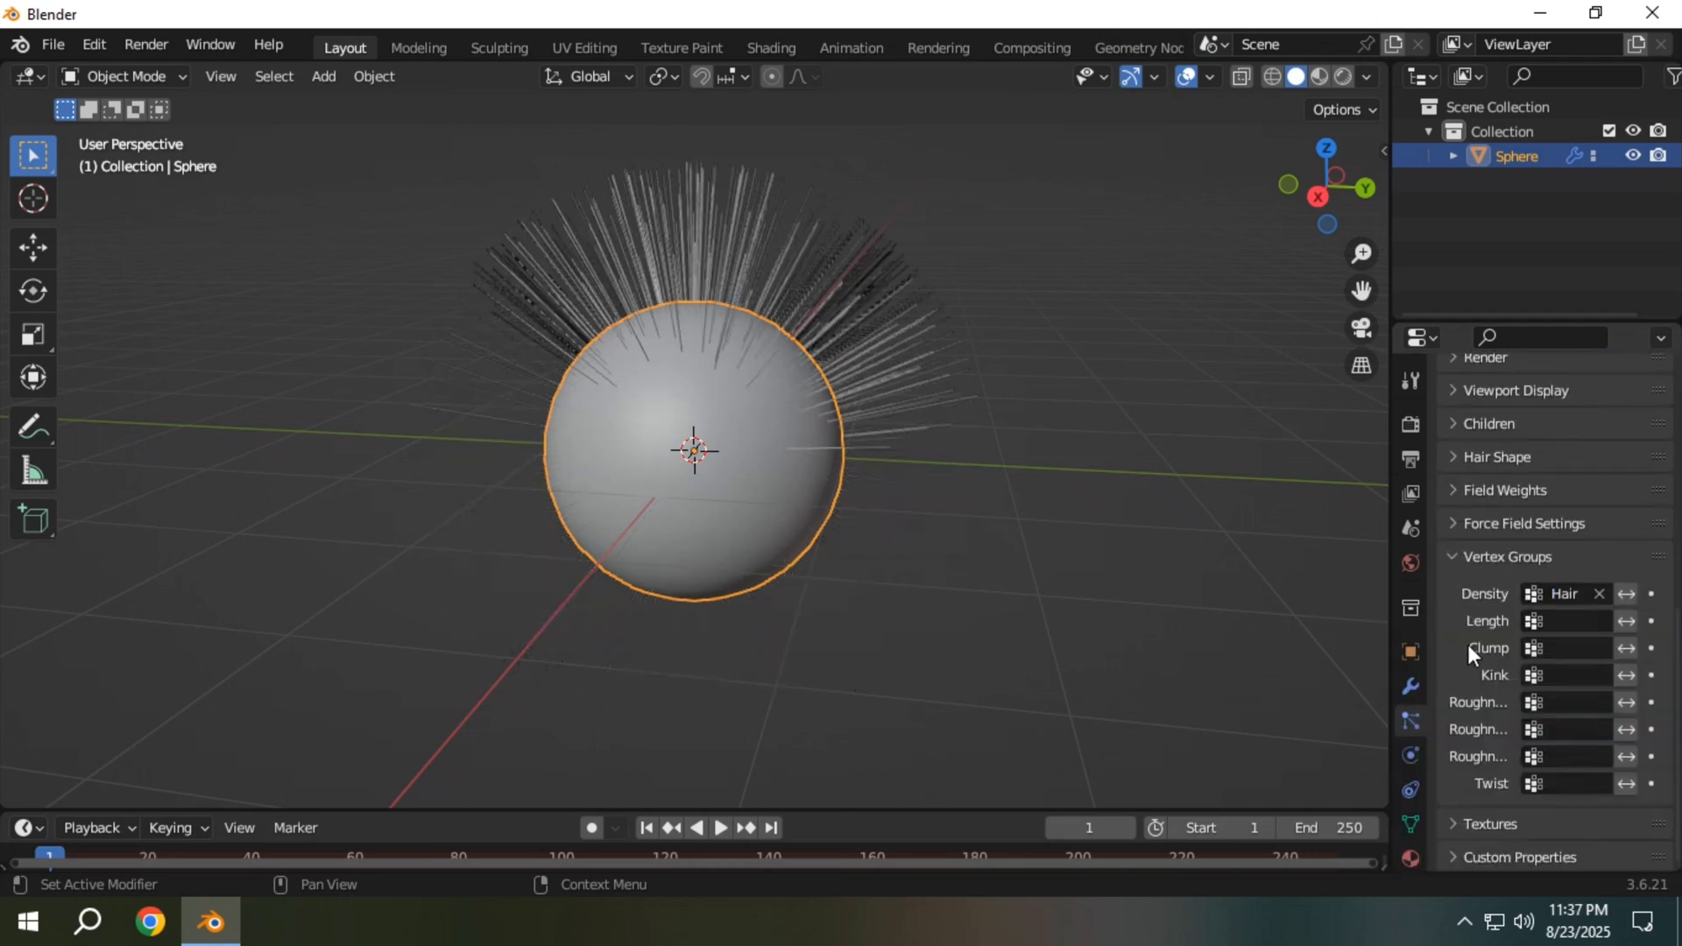
pyautogui.scroll(4, 1490, 622)
pyautogui.click(1459, 586)
pyautogui.click(1460, 585)
# Step: Comb the sphere's hair in Particle Edit mode, sweeping it back over the top toward the negative X side
pyautogui.moveTo(859, 504)
pyautogui.mouseDown(button='middle')
pyautogui.moveTo(899, 511)
pyautogui.moveTo(880, 511)
pyautogui.mouseUp(button='middle')
pyautogui.click(113, 75)
pyautogui.click(142, 266)
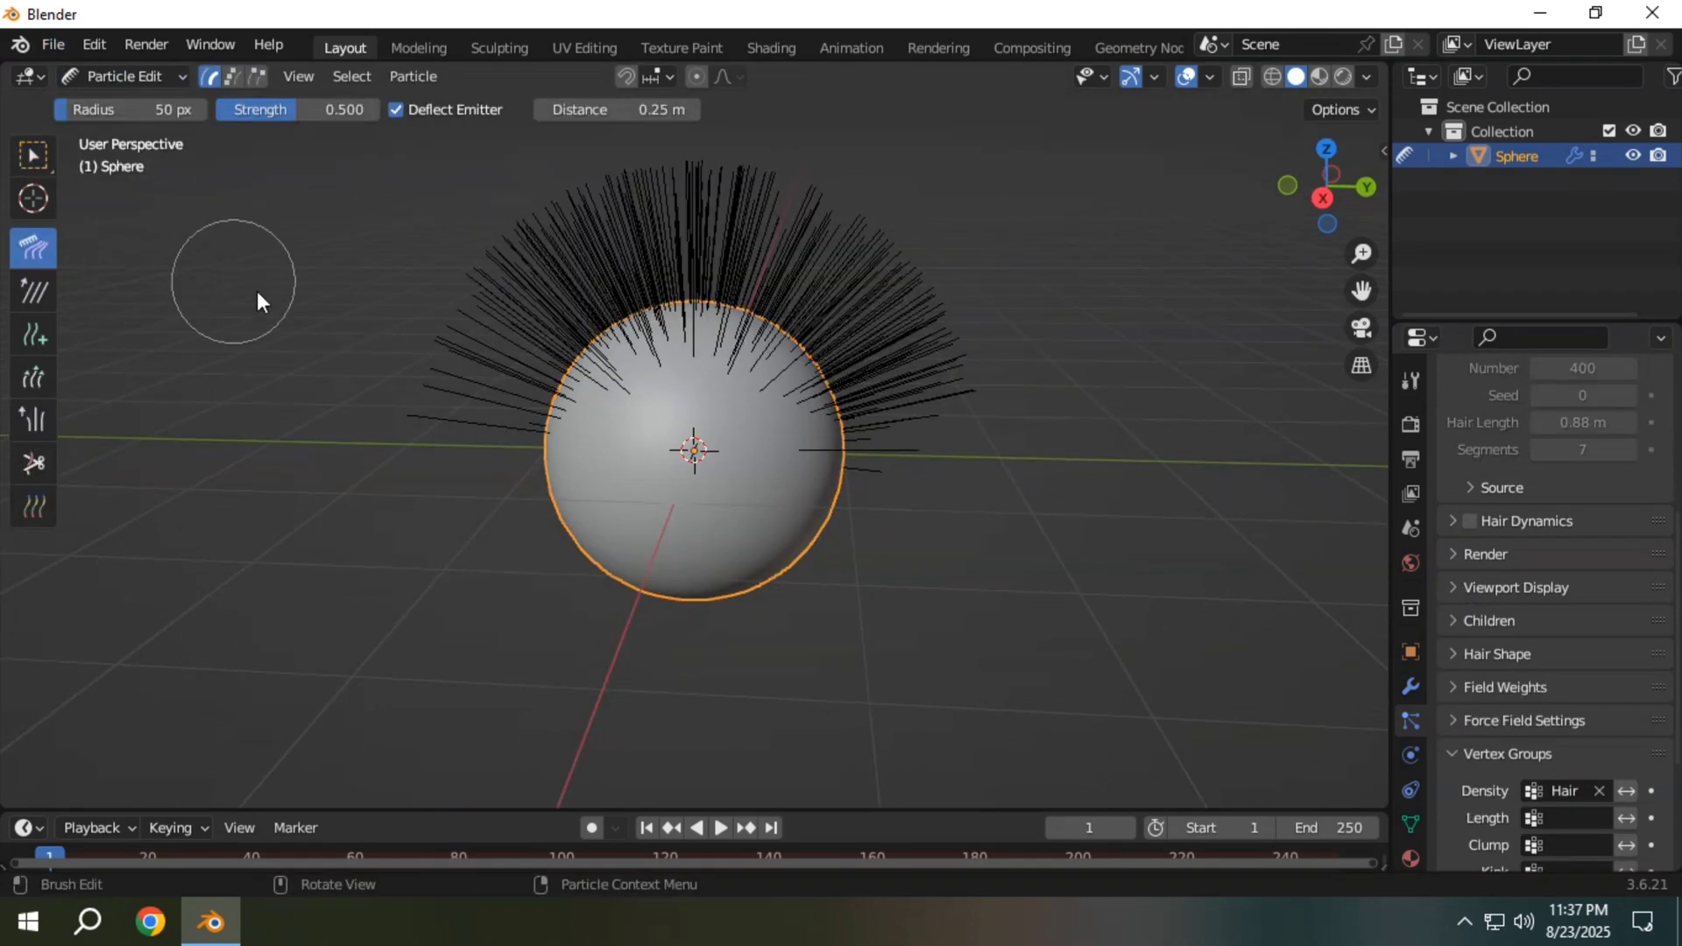
pyautogui.moveTo(256, 291)
pyautogui.mouseDown(button='middle')
pyautogui.moveTo(488, 398)
pyautogui.moveTo(613, 411)
pyautogui.mouseUp(button='middle')
pyautogui.moveTo(894, 359)
pyautogui.mouseDown()
pyautogui.moveTo(584, 221)
pyautogui.moveTo(623, 285)
pyautogui.moveTo(774, 282)
pyautogui.moveTo(563, 300)
pyautogui.moveTo(496, 378)
pyautogui.moveTo(476, 356)
pyautogui.moveTo(529, 570)
pyautogui.mouseUp()
pyautogui.moveTo(529, 570); pyautogui.dragTo(537, 733, button='middle')
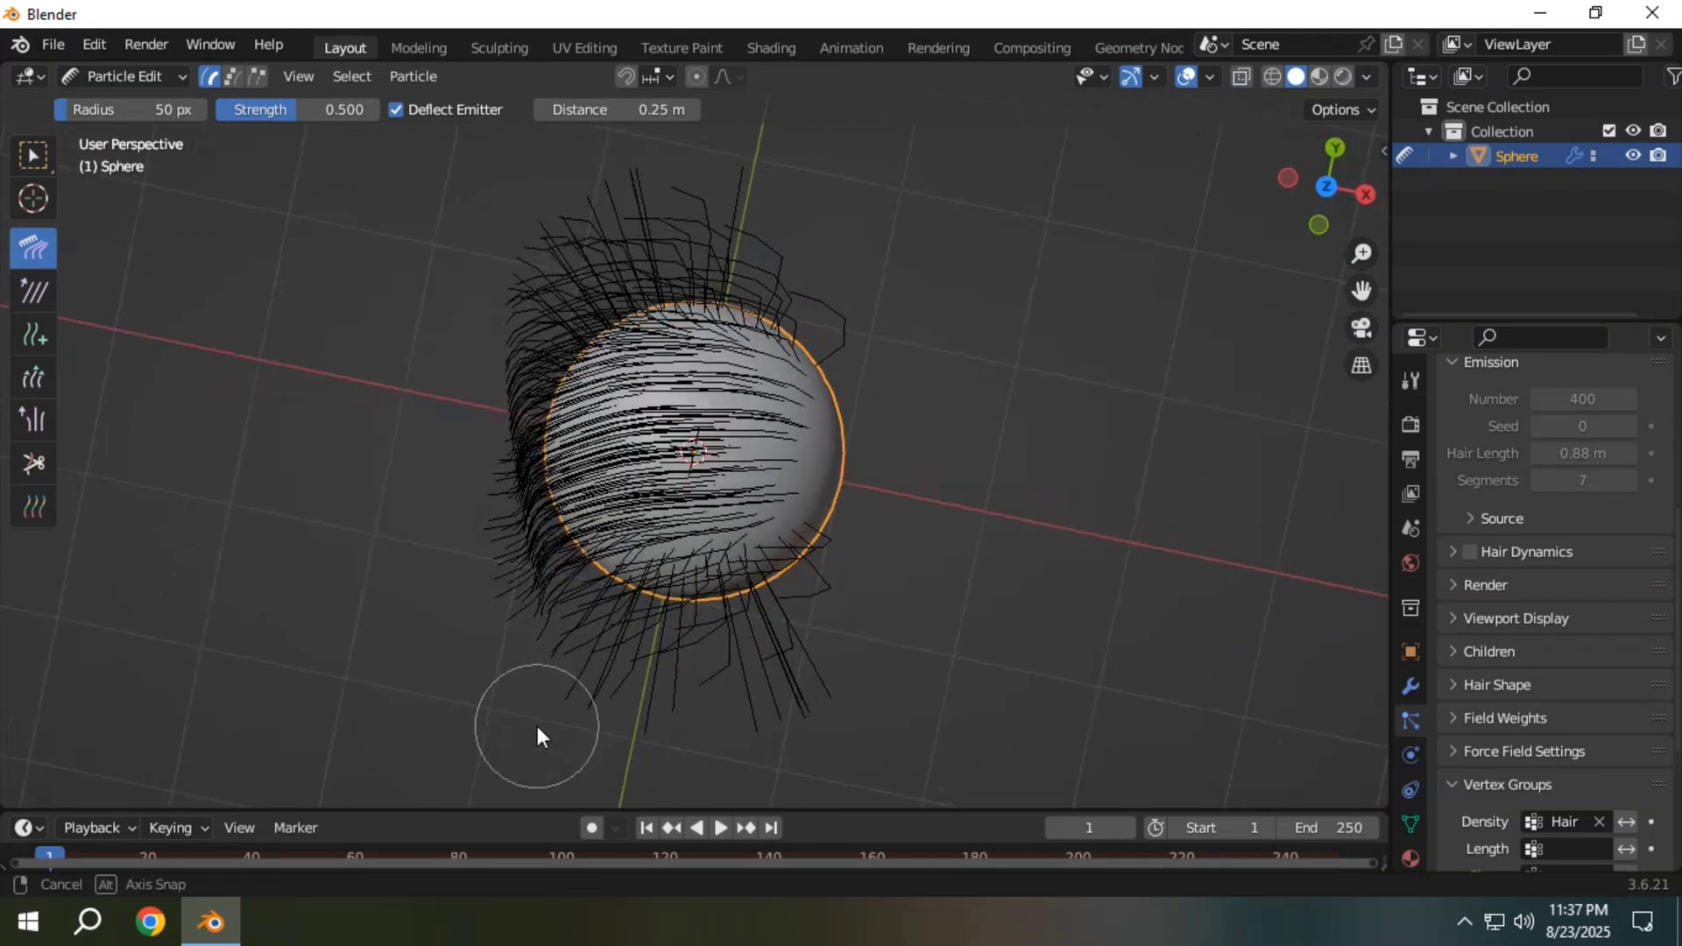
pyautogui.moveTo(845, 347)
pyautogui.mouseDown()
pyautogui.moveTo(676, 298)
pyautogui.moveTo(462, 324)
pyautogui.moveTo(473, 301)
pyautogui.moveTo(446, 324)
pyautogui.moveTo(789, 286)
pyautogui.moveTo(765, 286)
pyautogui.moveTo(654, 402)
pyautogui.mouseUp()
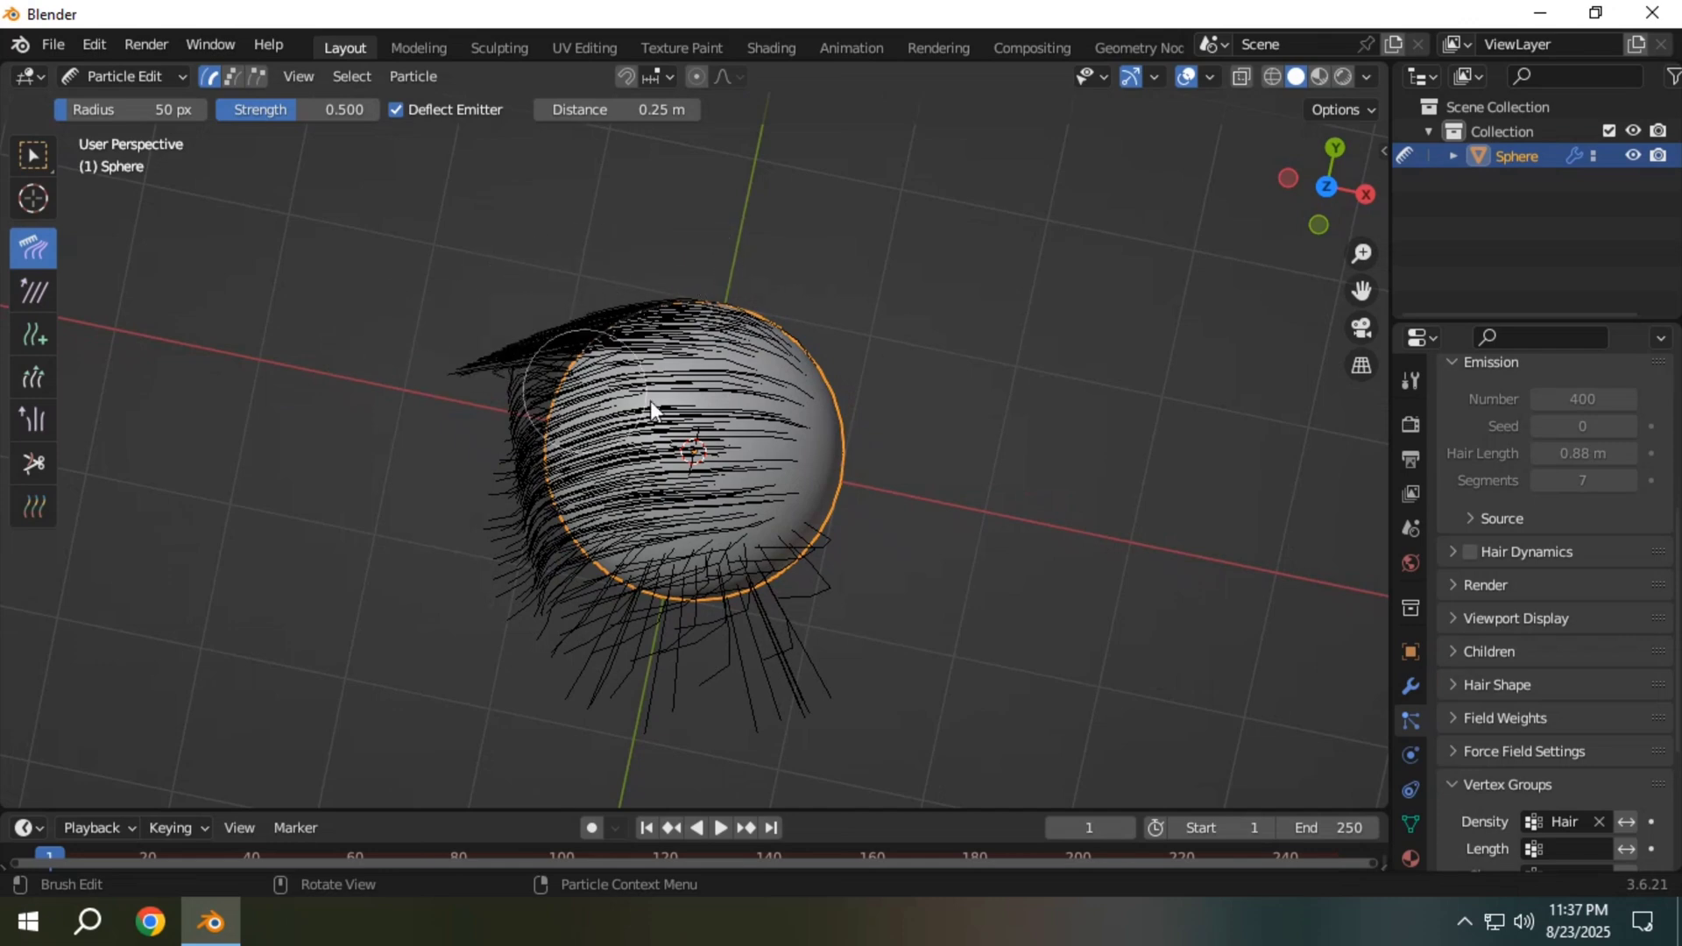
pyautogui.moveTo(653, 403)
pyautogui.mouseDown(button='middle')
pyautogui.moveTo(1002, 524)
pyautogui.moveTo(544, 470)
pyautogui.moveTo(631, 525)
pyautogui.mouseUp(button='middle')
# Step: Give the hair interpolated children with a display amount of 100, and return the sphere to Object Mode
pyautogui.click(1489, 651)
pyautogui.scroll(-1, 1474, 643)
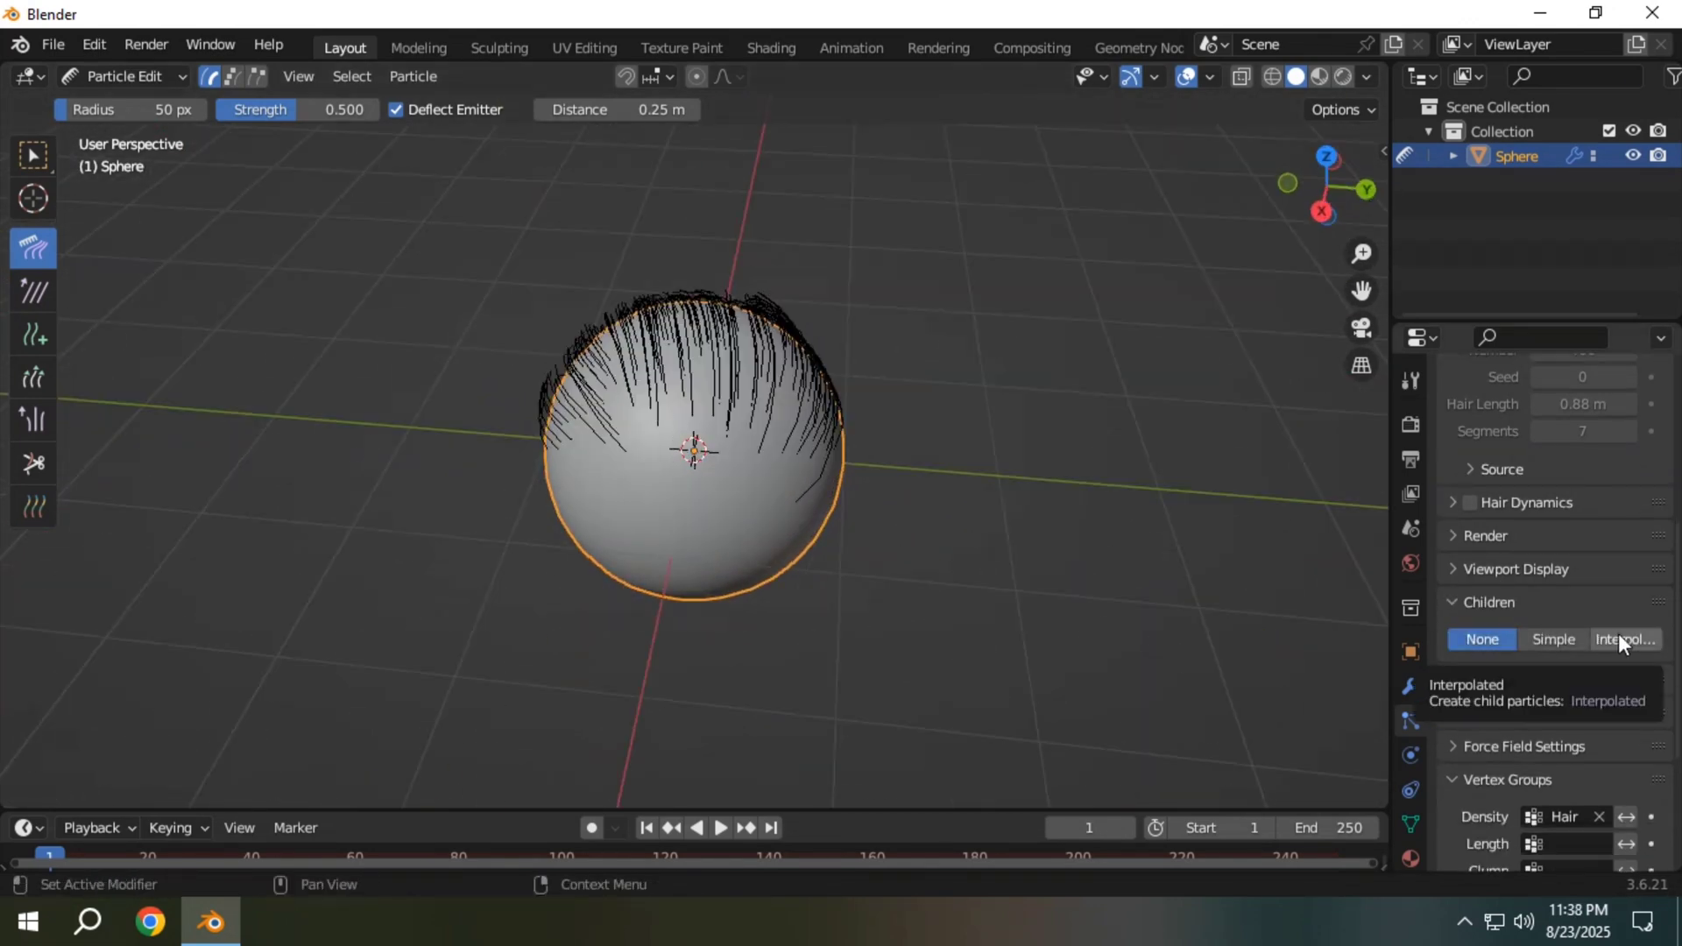
pyautogui.click(1620, 642)
pyautogui.click(1587, 670)
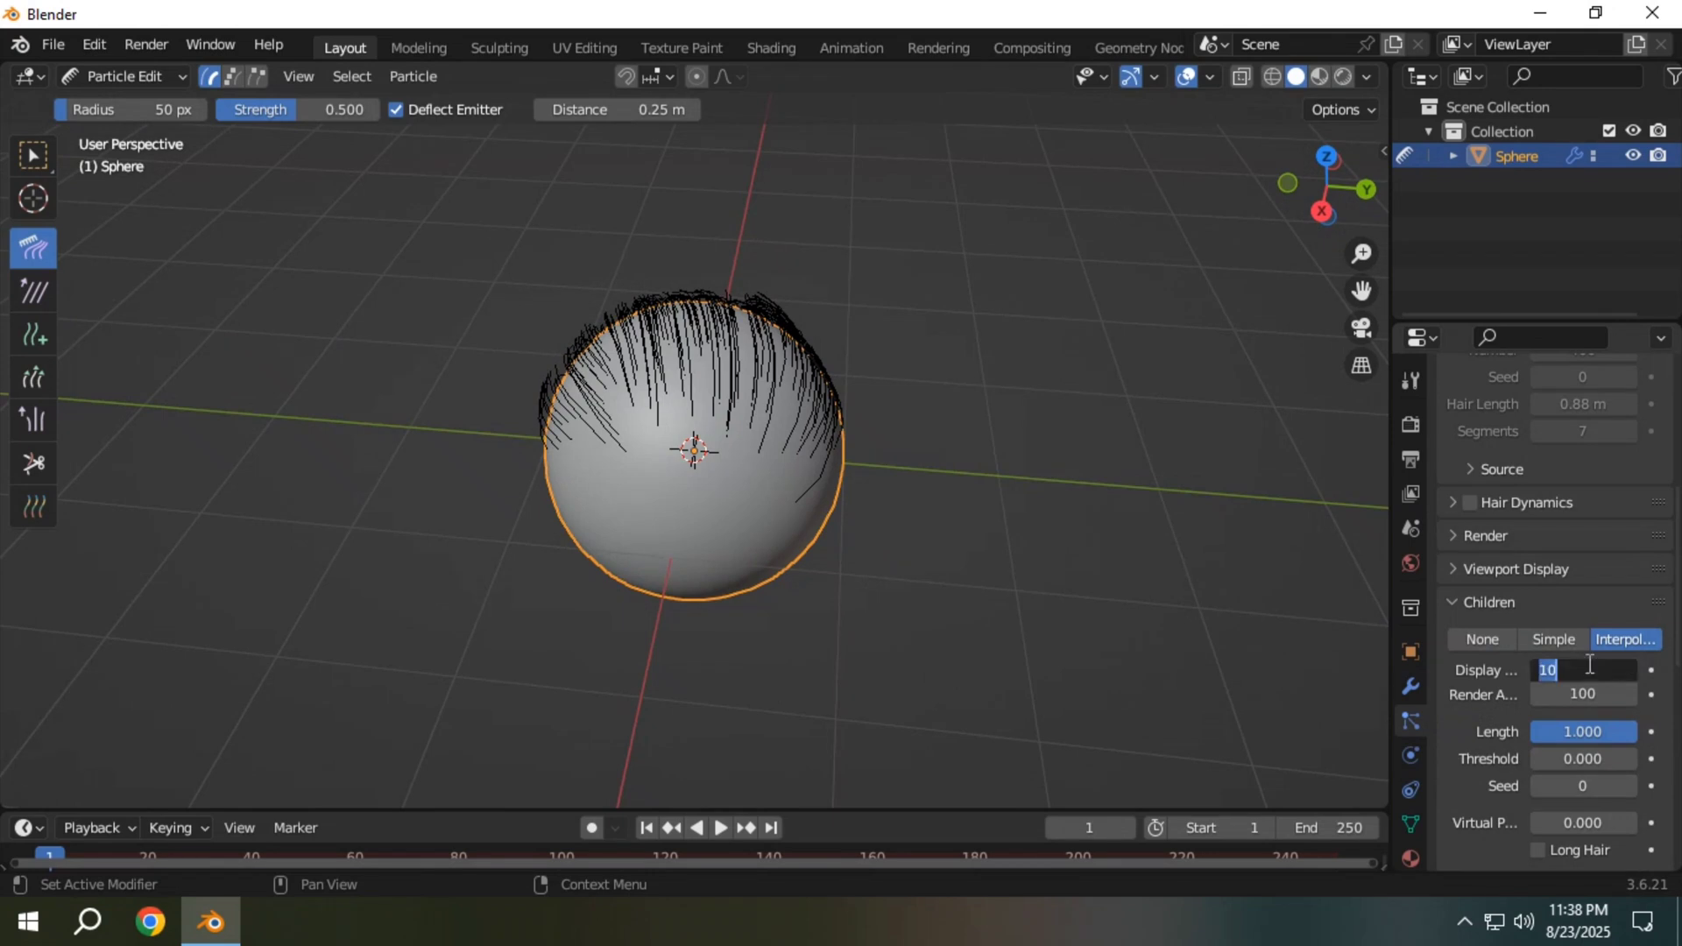
pyautogui.press('Return')
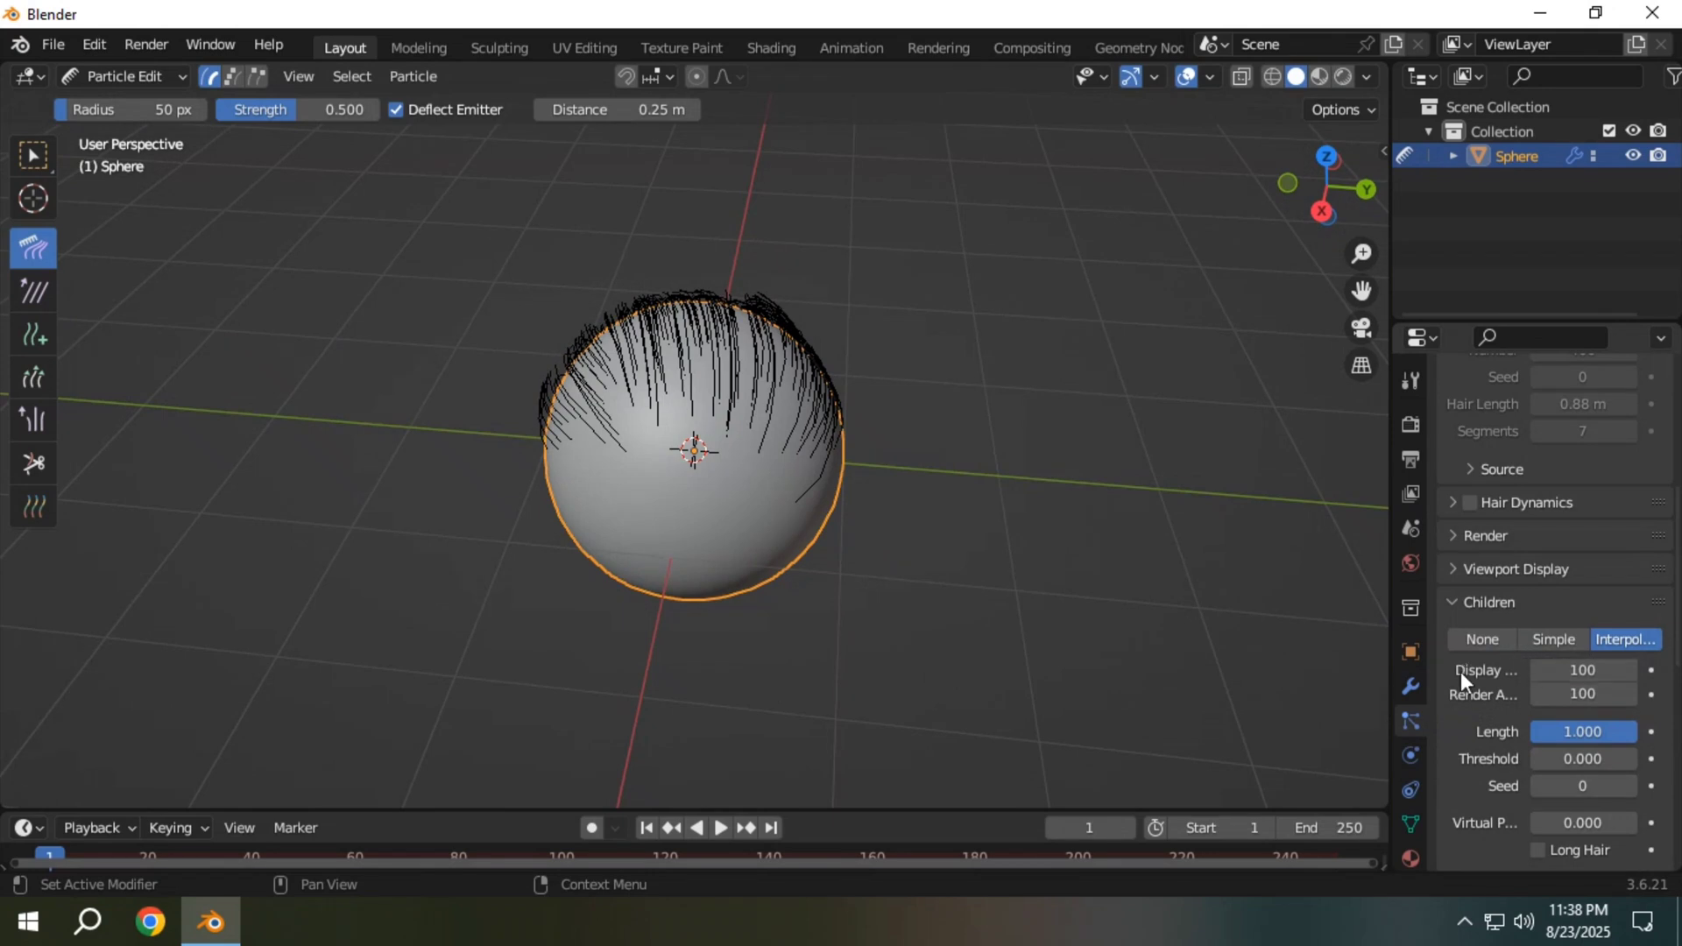
pyautogui.click(161, 76)
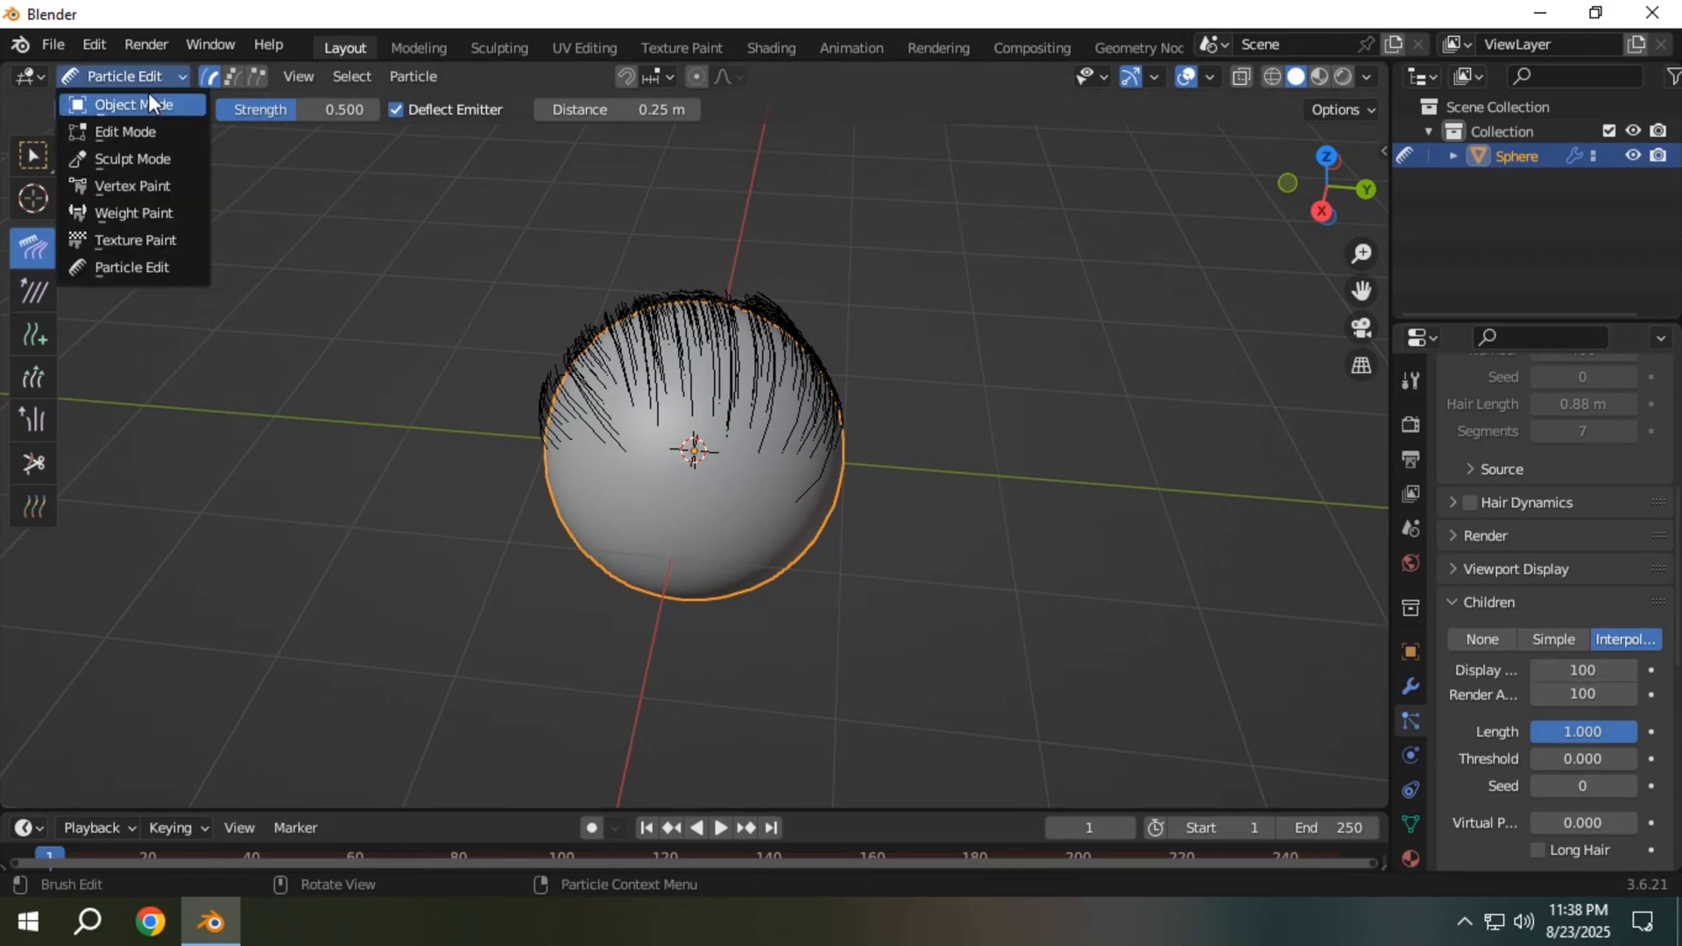
pyautogui.click(144, 104)
pyautogui.moveTo(556, 391); pyautogui.dragTo(665, 517, button='middle')
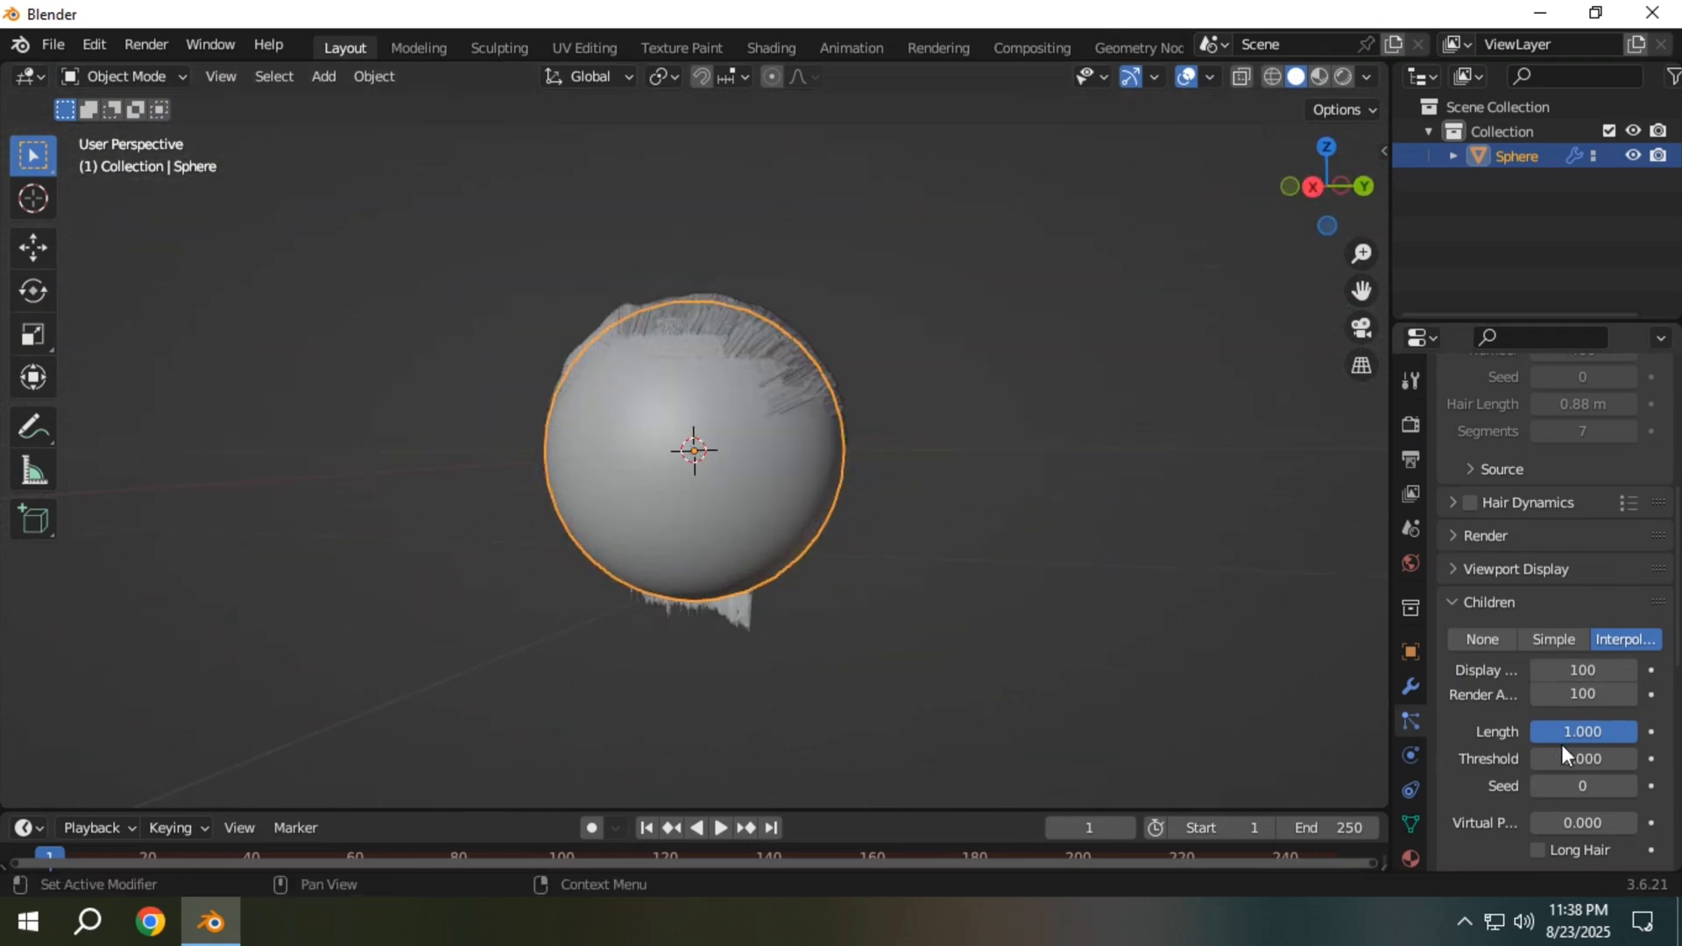
# Step: Enable Hair Dynamics on the particle system and play the hair simulation, then return to frame 1
pyautogui.click(1471, 503)
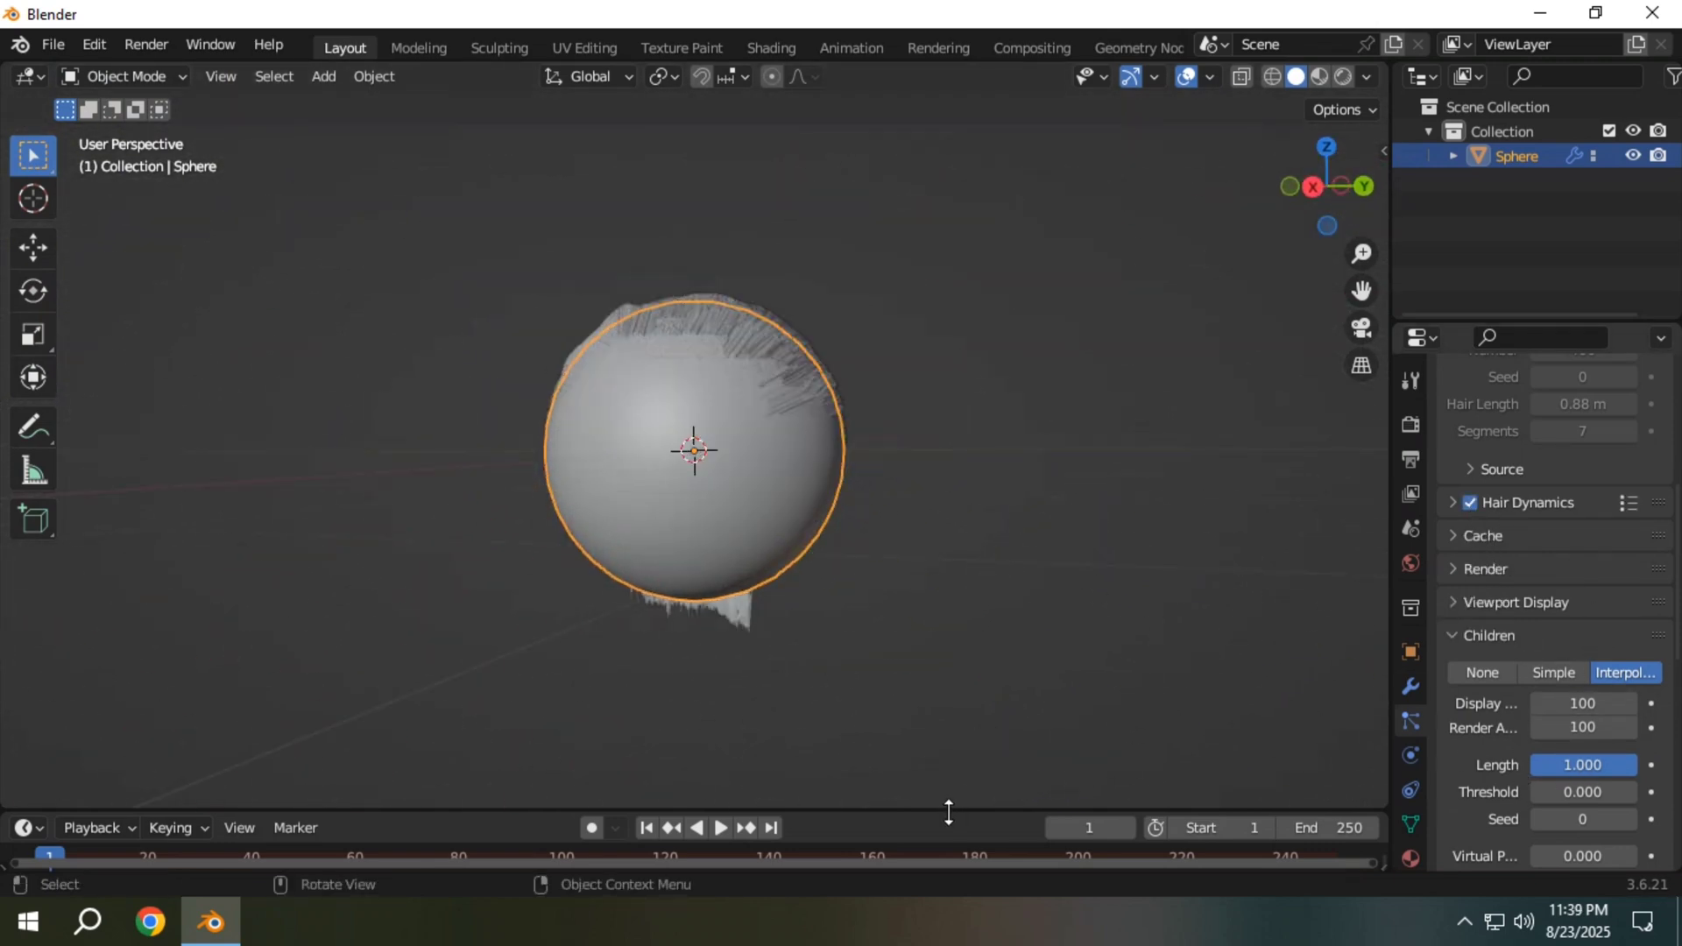
pyautogui.moveTo(949, 813); pyautogui.dragTo(872, 773)
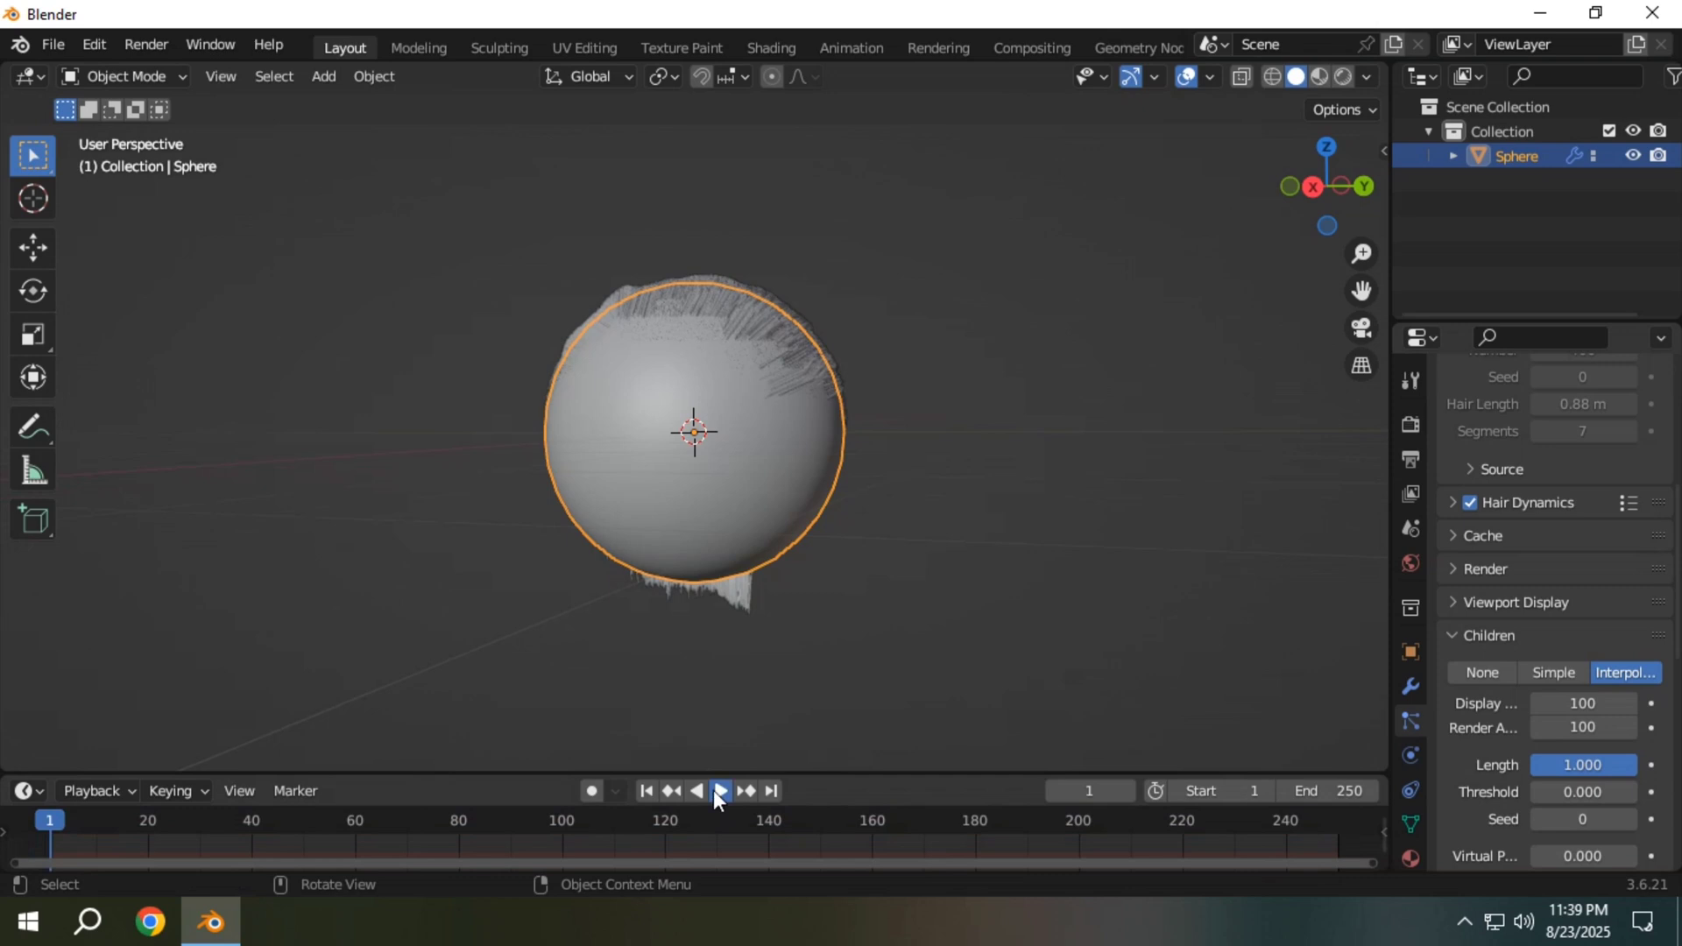
pyautogui.click(713, 790)
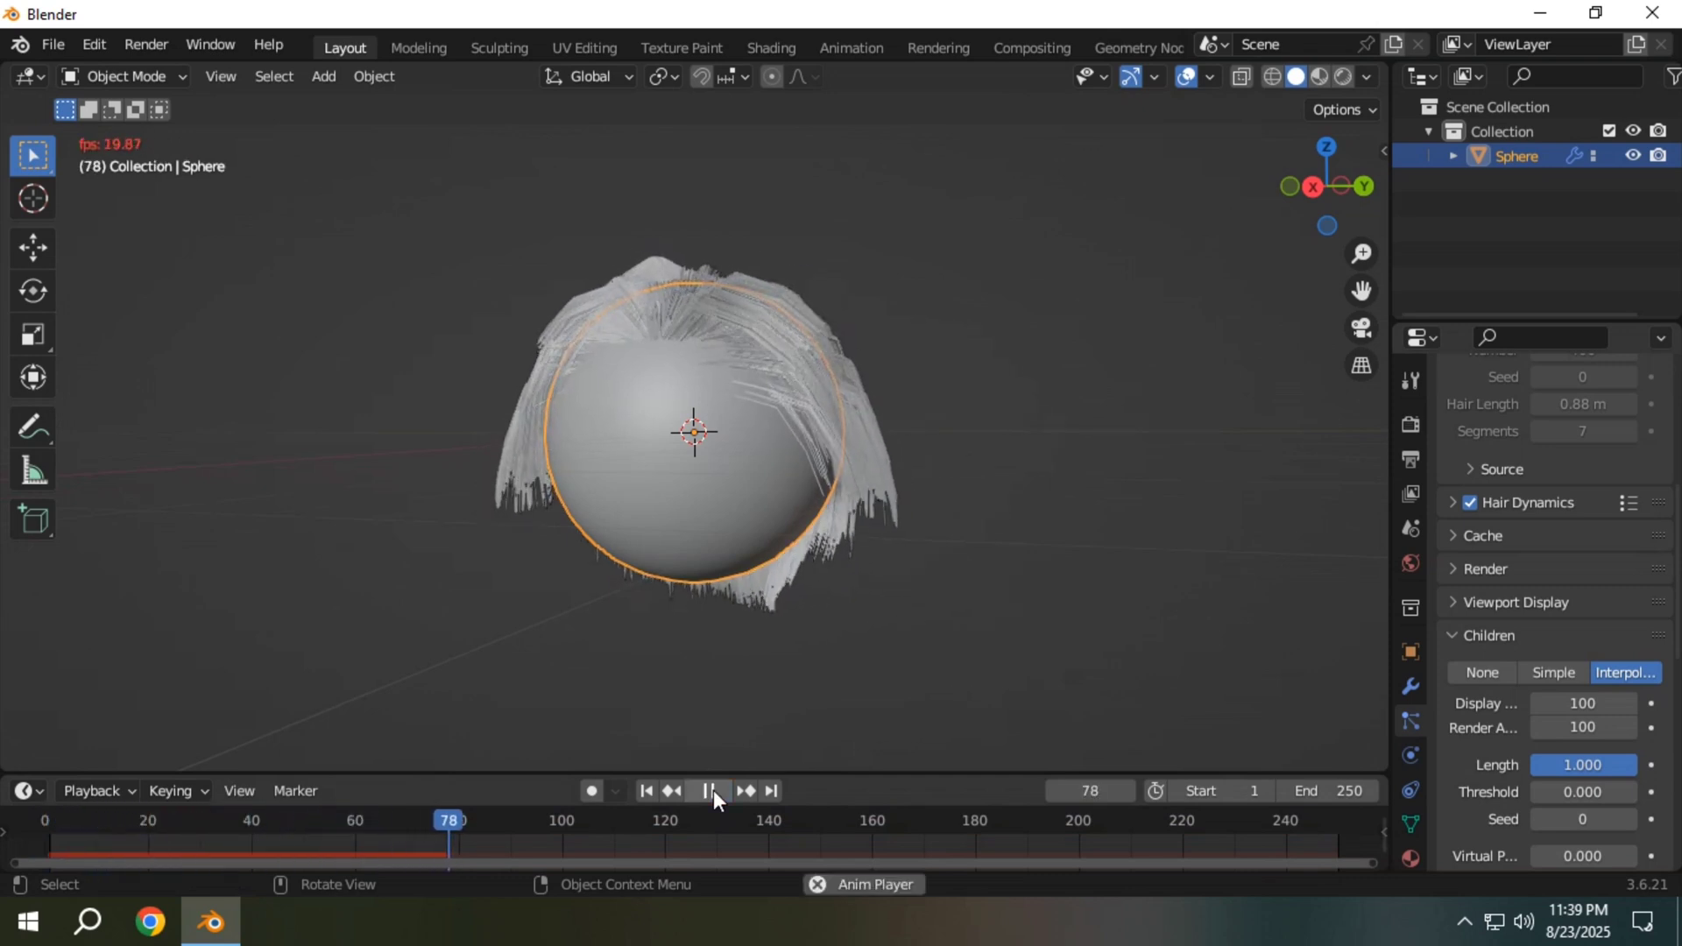
pyautogui.moveTo(619, 596); pyautogui.dragTo(601, 665, button='middle')
pyautogui.click(708, 791)
pyautogui.click(646, 791)
pyautogui.moveTo(683, 631); pyautogui.dragTo(725, 644, button='middle')
# Step: Set the render engine to Cycles with GPU Compute as the device
pyautogui.click(1409, 424)
pyautogui.scroll(-10, 1542, 560)
pyautogui.scroll(7, 1453, 514)
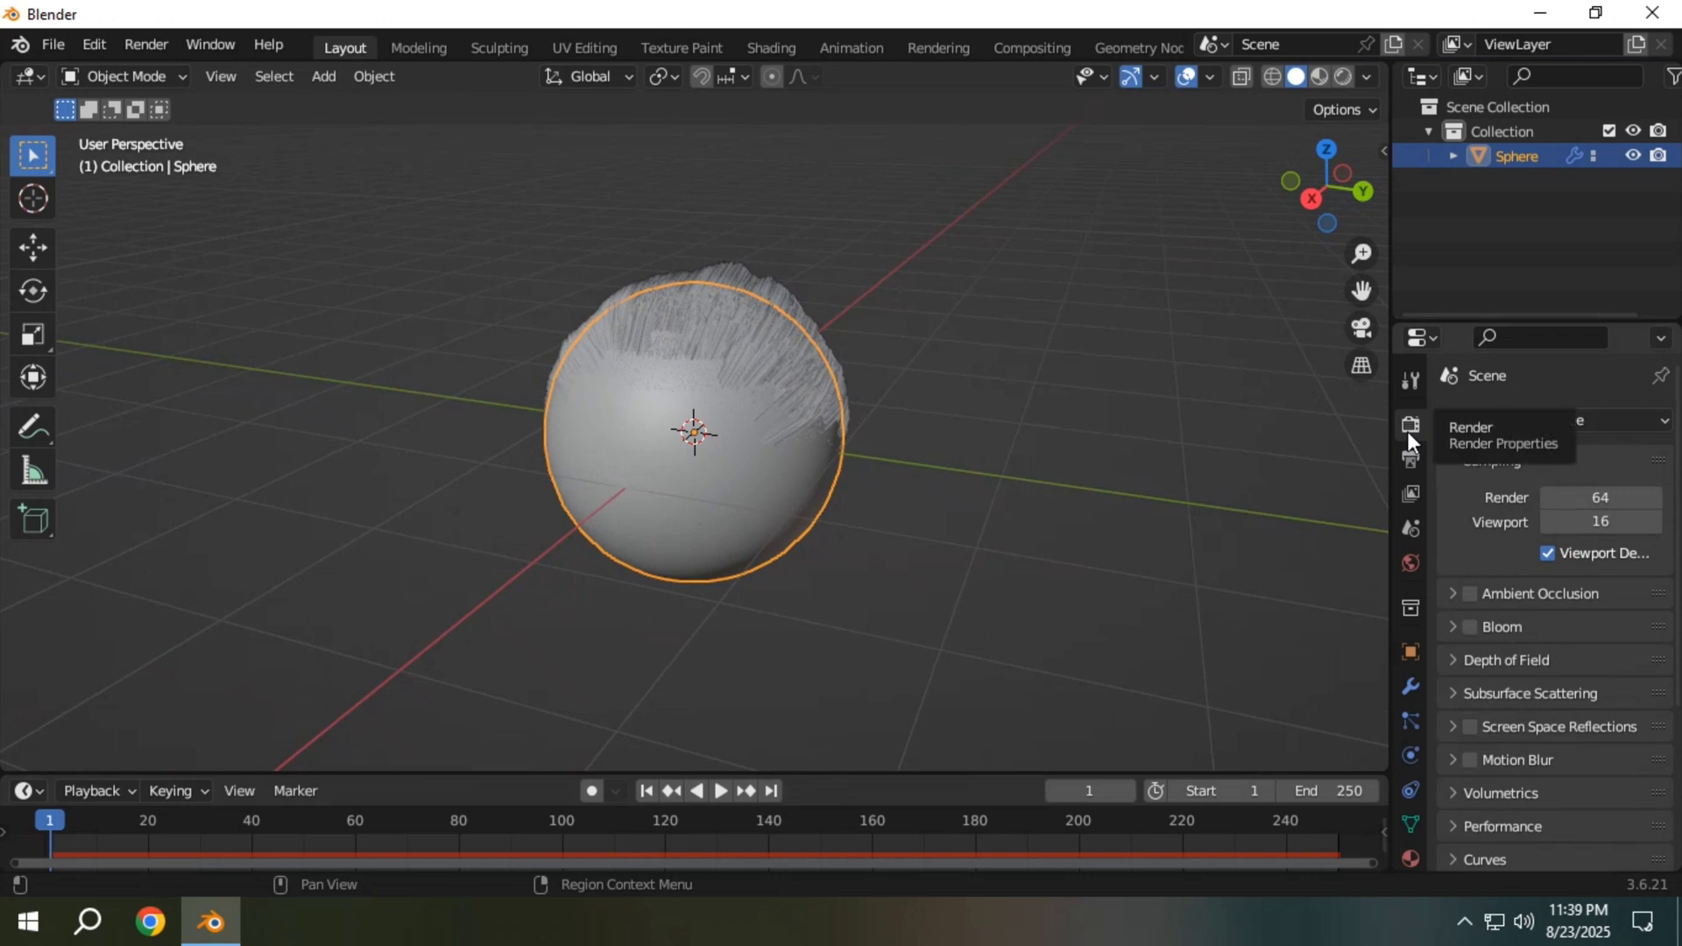
pyautogui.click(1626, 419)
pyautogui.click(1591, 506)
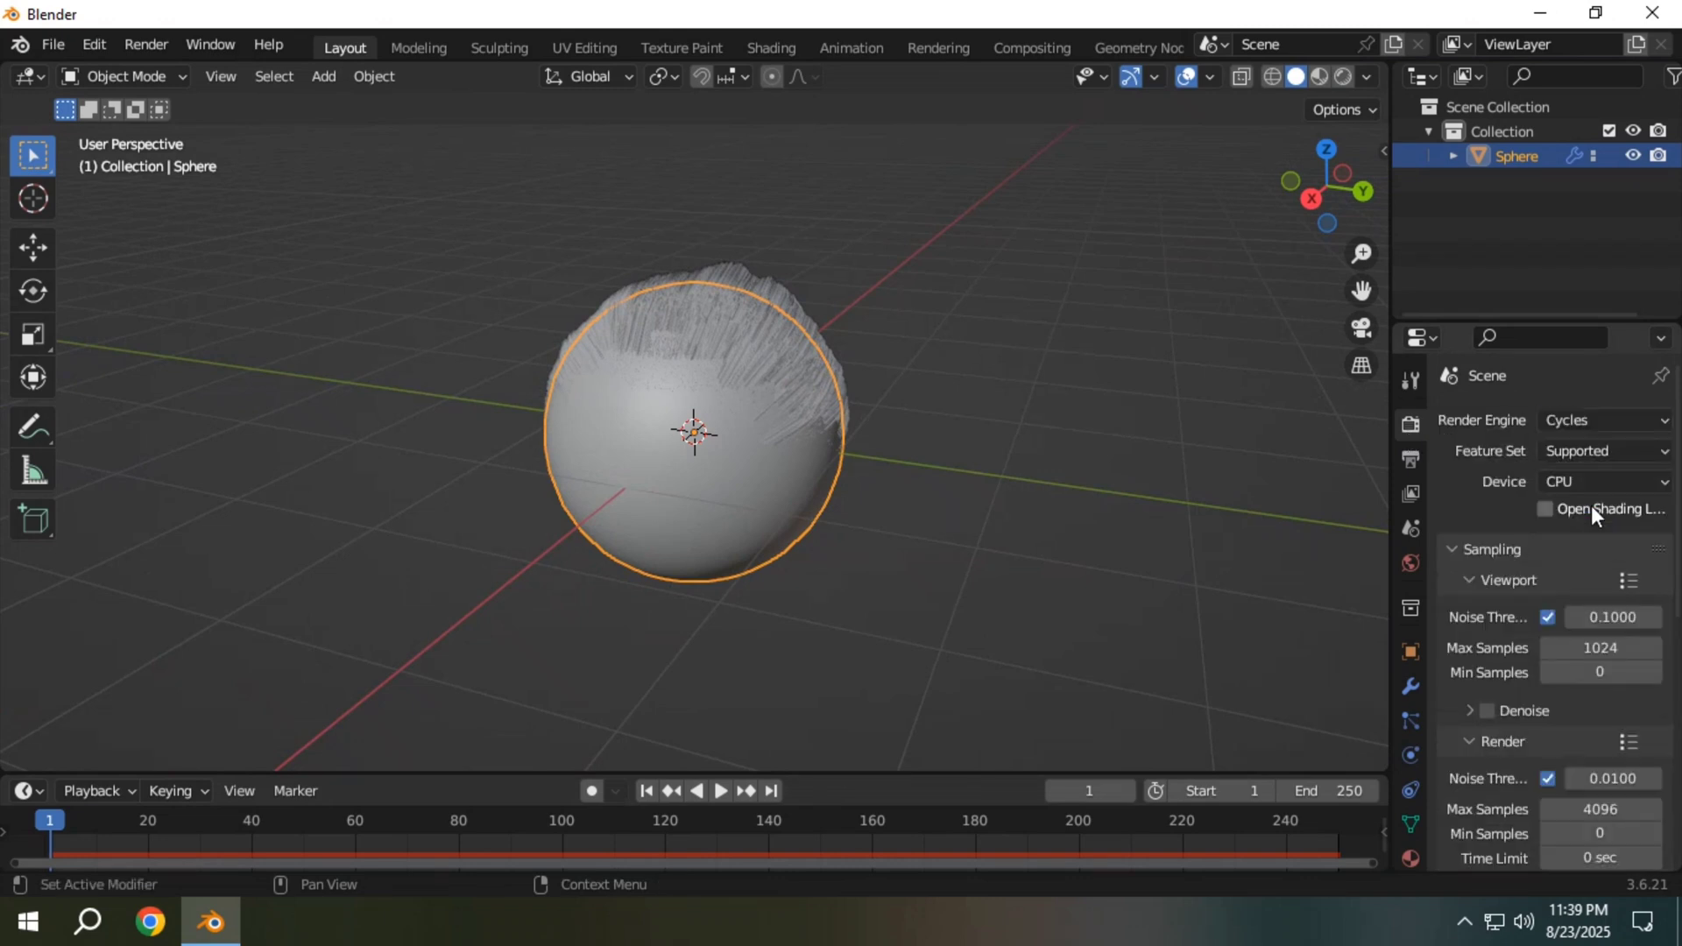
pyautogui.click(1606, 484)
pyautogui.click(1580, 548)
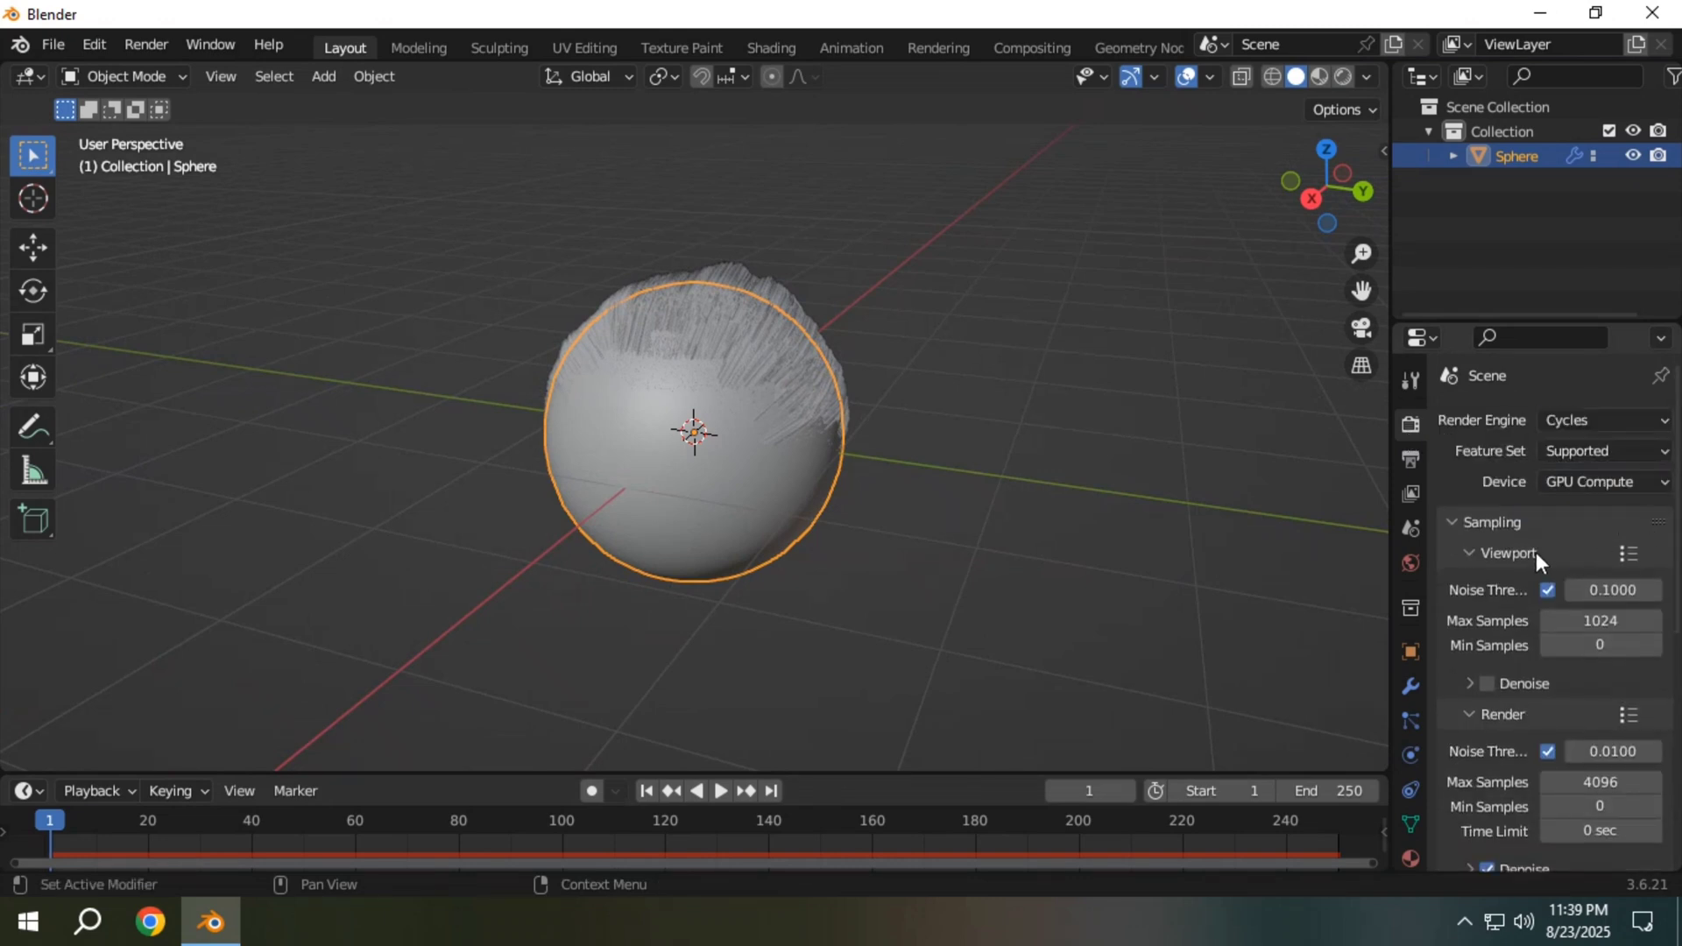
# Step: Assign the green Hair material to the particle render settings and display the sphere in Rendered shading
pyautogui.click(1411, 728)
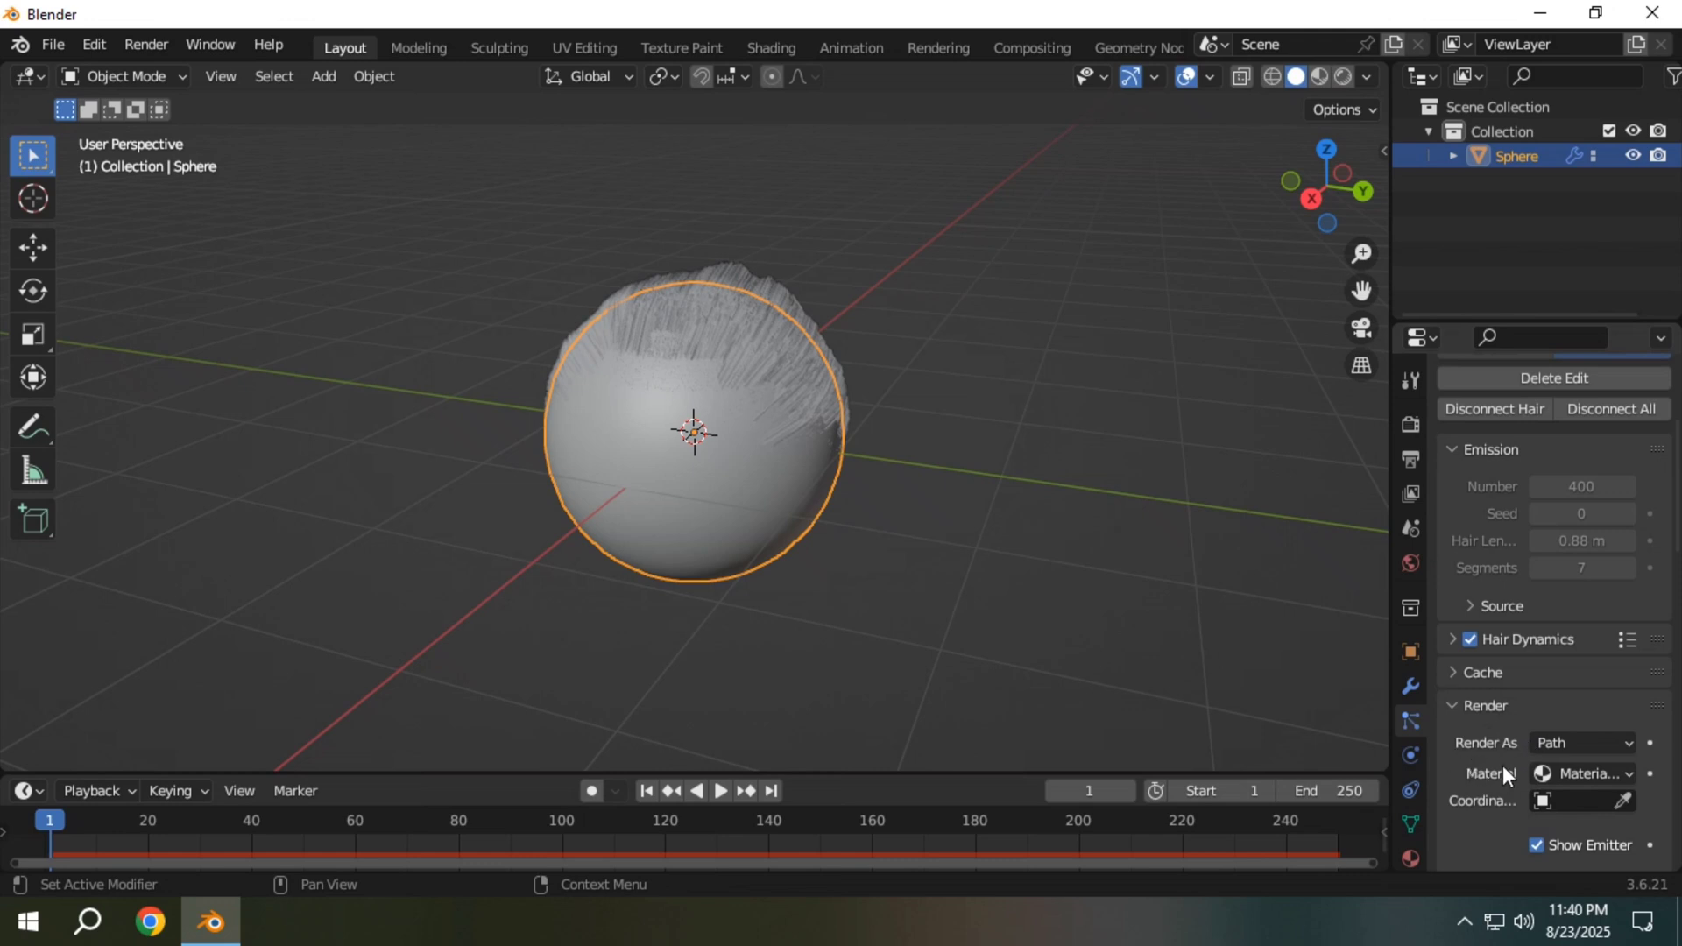
pyautogui.click(1582, 776)
pyautogui.click(1548, 822)
pyautogui.click(1343, 77)
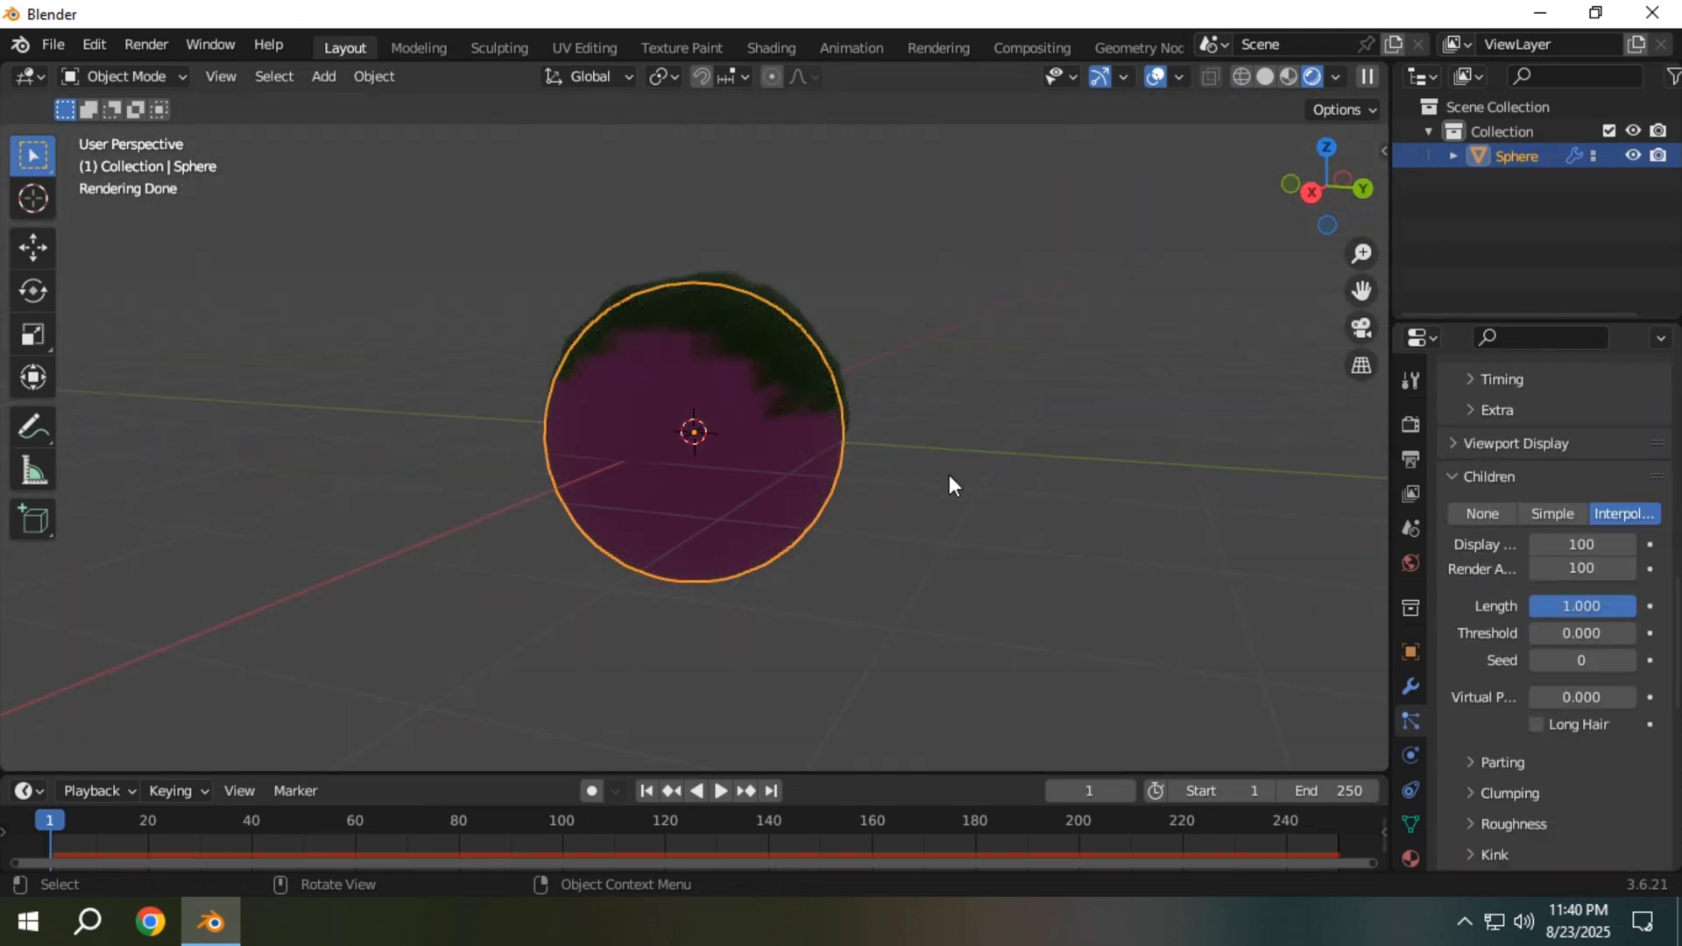
pyautogui.moveTo(949, 475); pyautogui.dragTo(841, 522, button='middle')
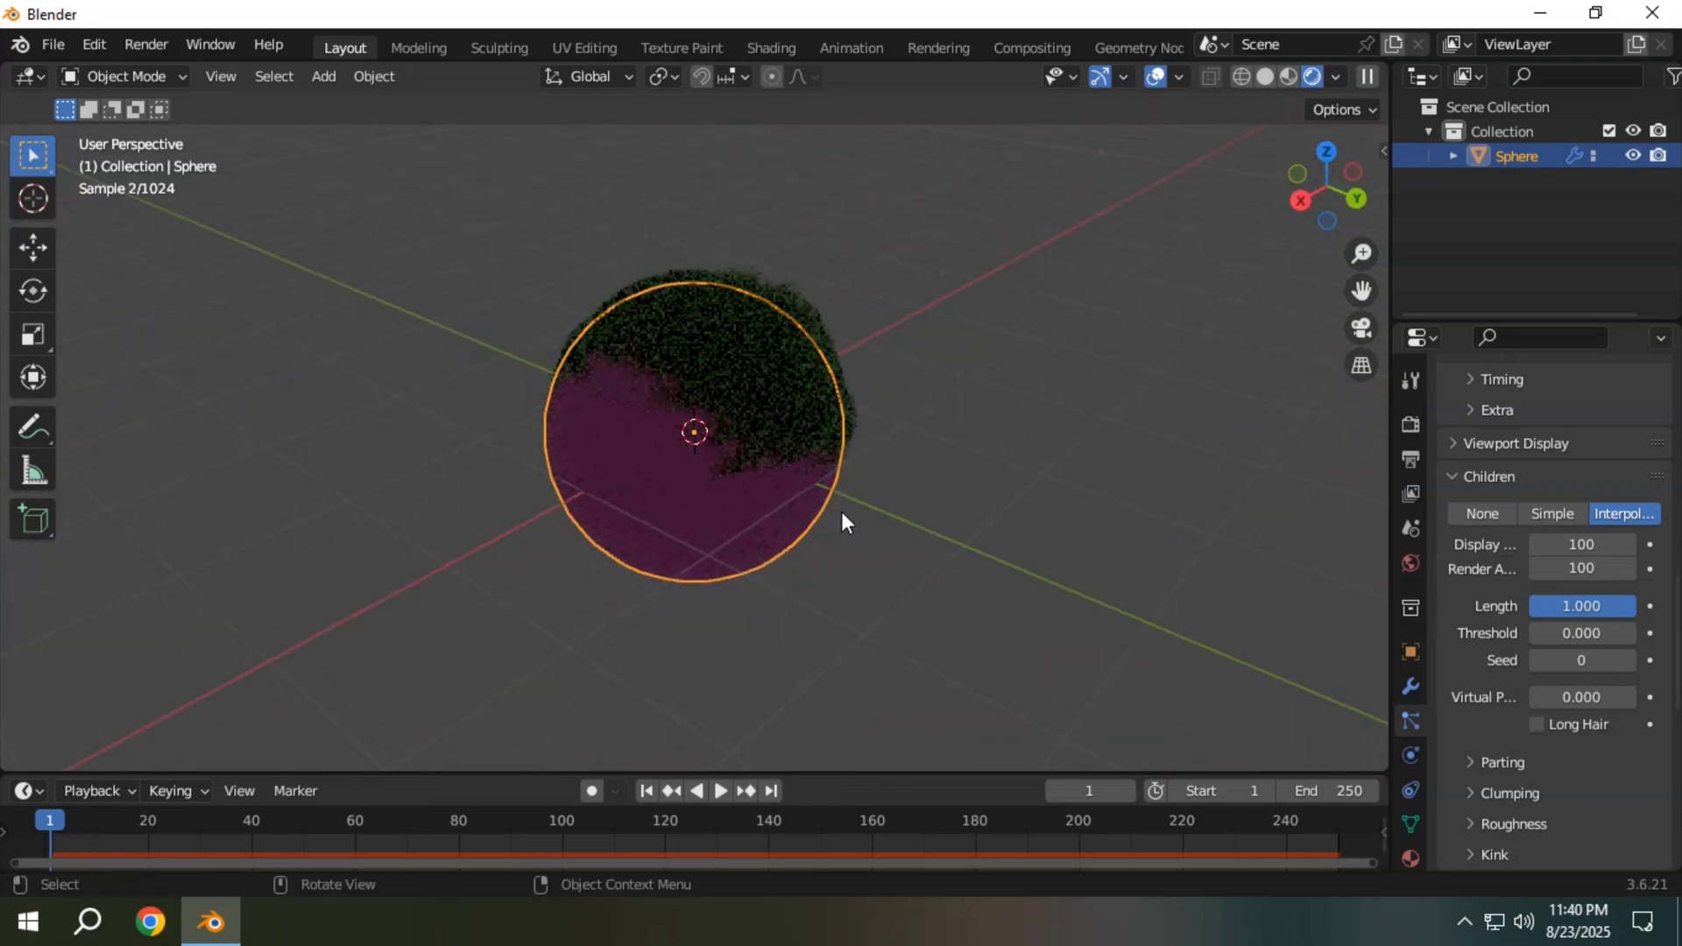
# Step: Switch the viewport to Material Preview shading and inspect the hair coverage on the sphere
pyautogui.click(1288, 75)
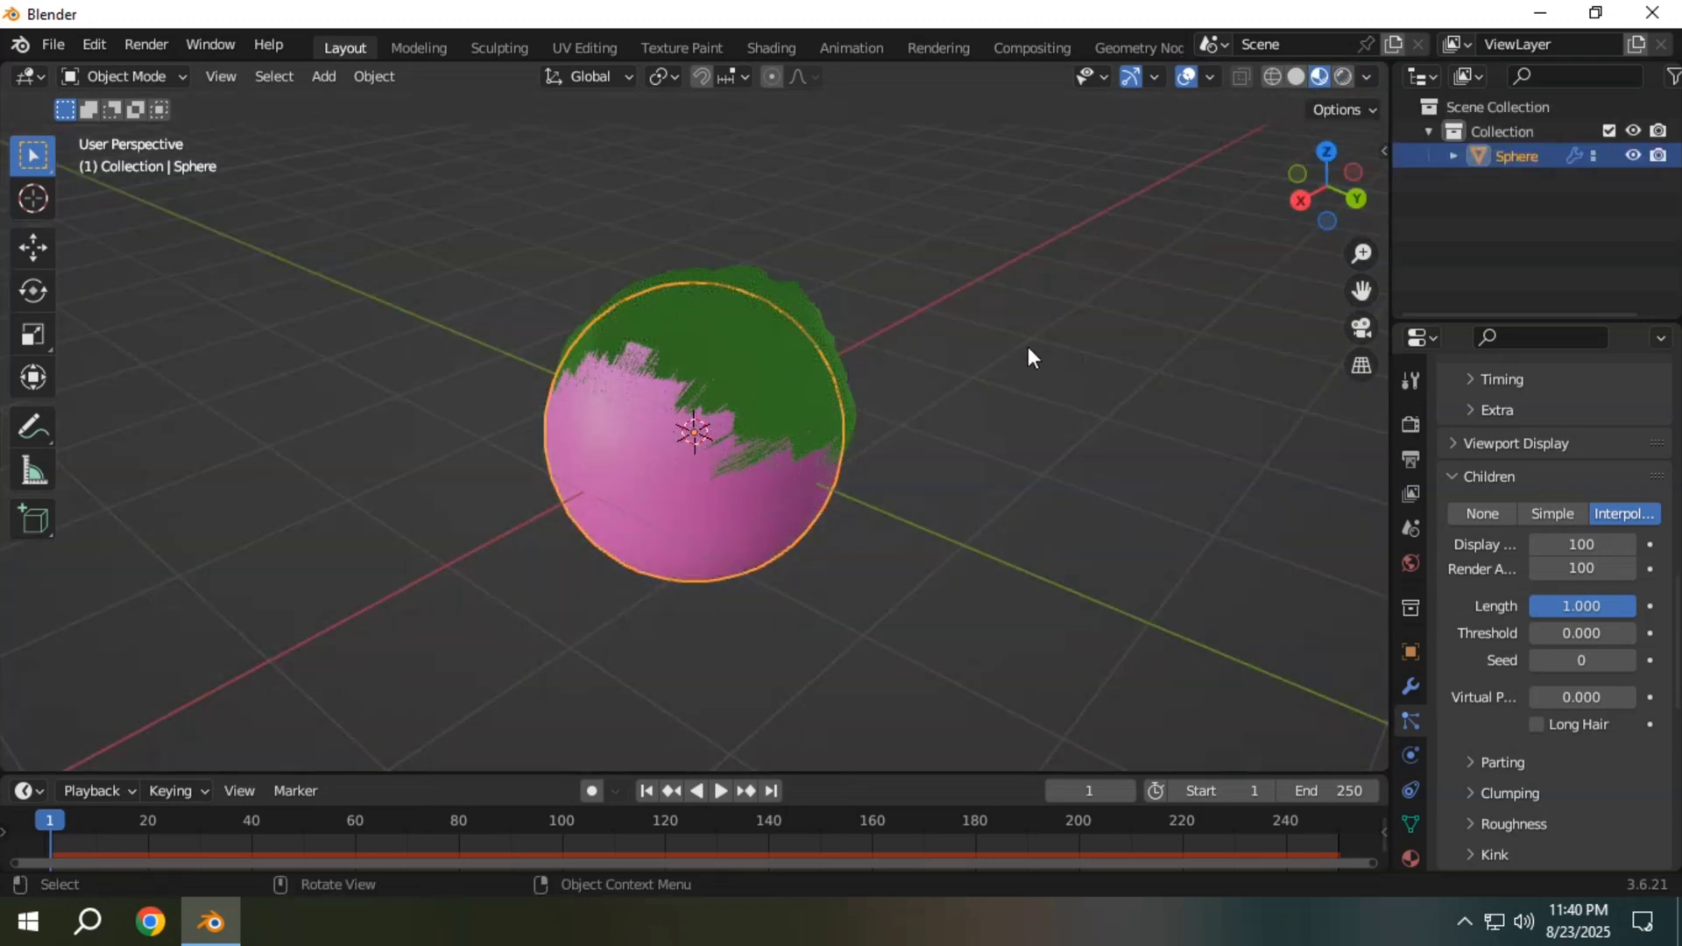
pyautogui.moveTo(1027, 345); pyautogui.dragTo(876, 461, button='middle')
pyautogui.scroll(3, 909, 410)
pyautogui.scroll(2, 895, 450)
pyautogui.scroll(-2, 895, 450)
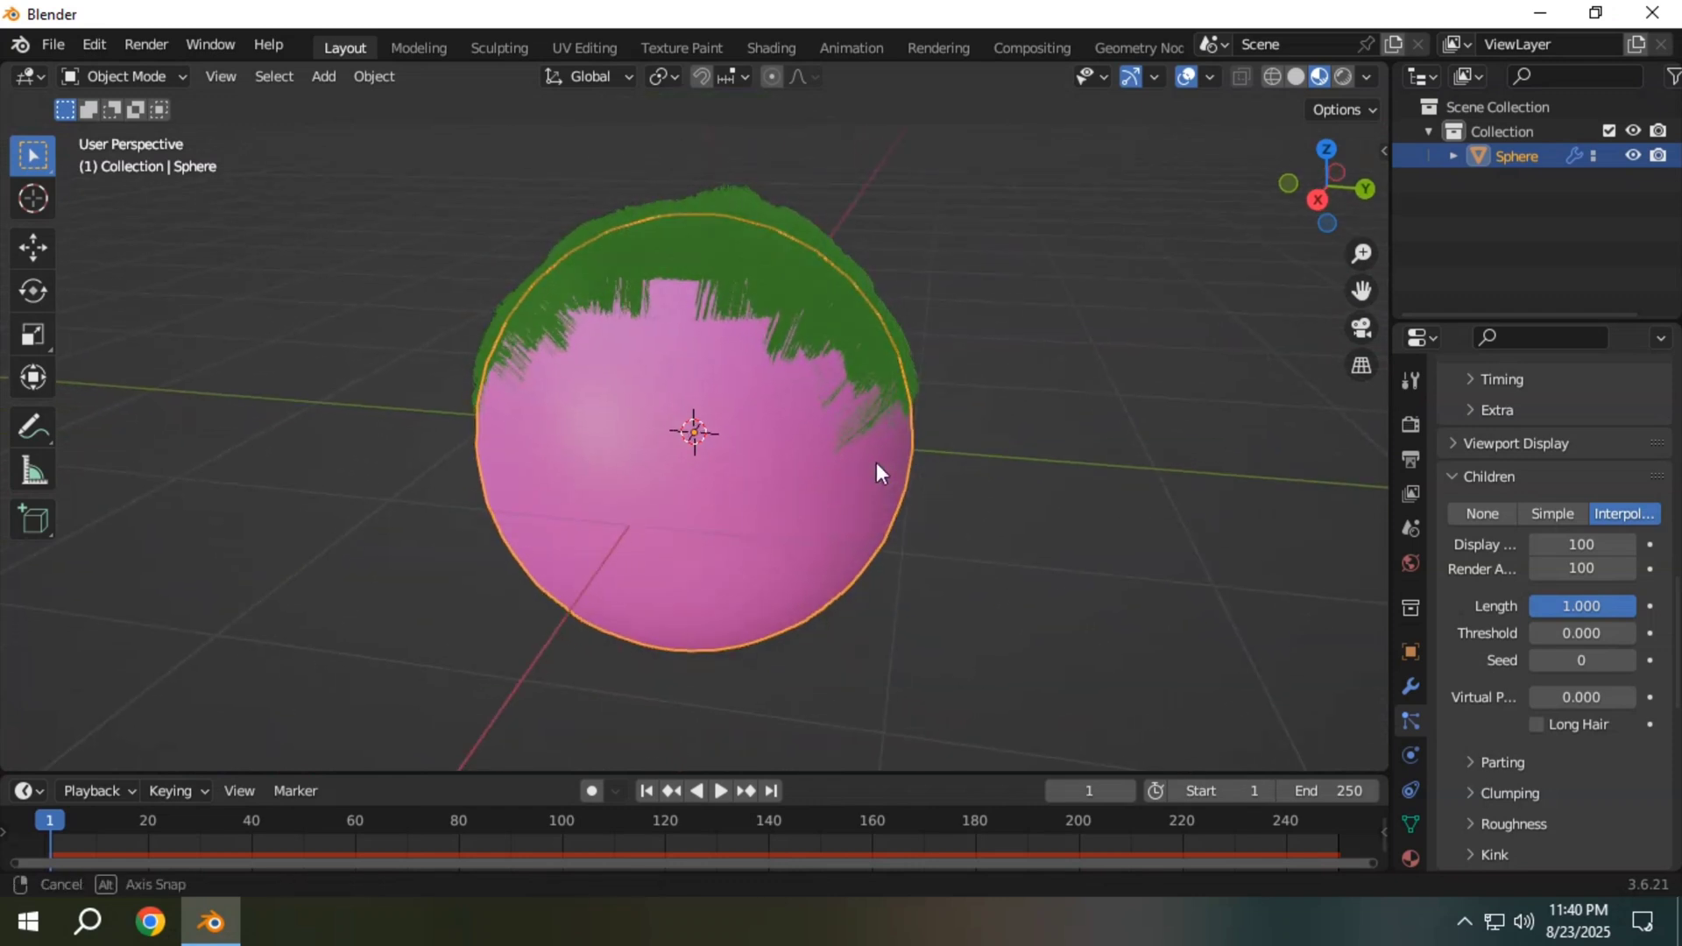
# Step: Change the Hair material's color to a desaturated near-black
pyautogui.click(1416, 850)
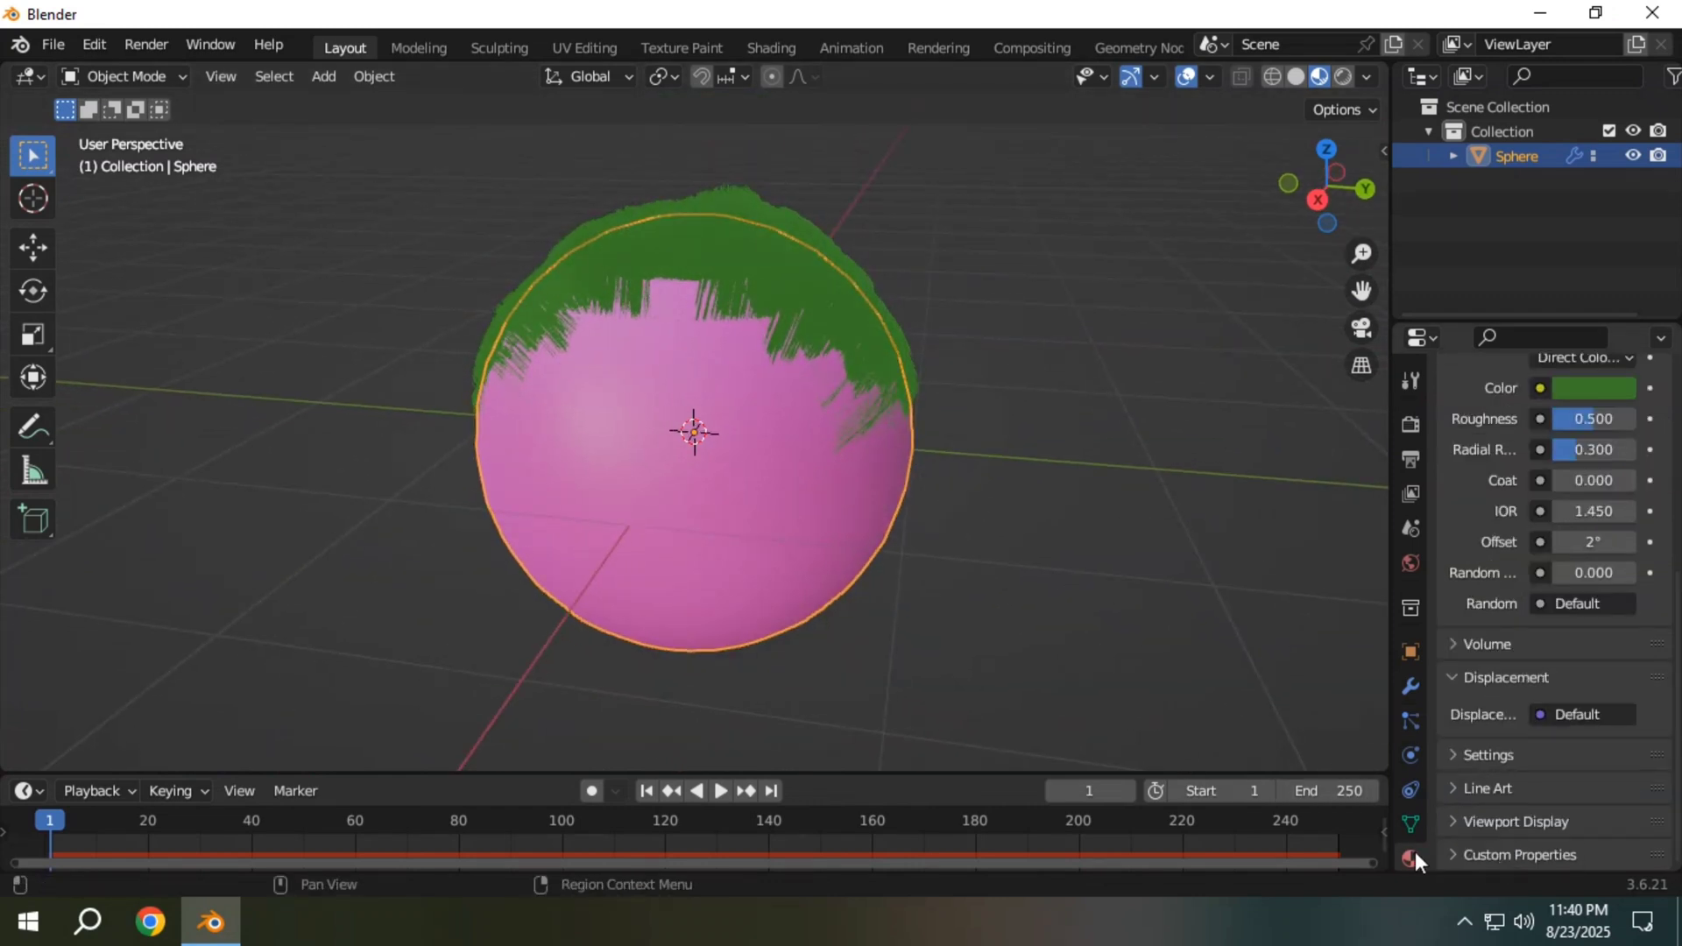
pyautogui.scroll(4, 1500, 648)
pyautogui.scroll(5, 1496, 606)
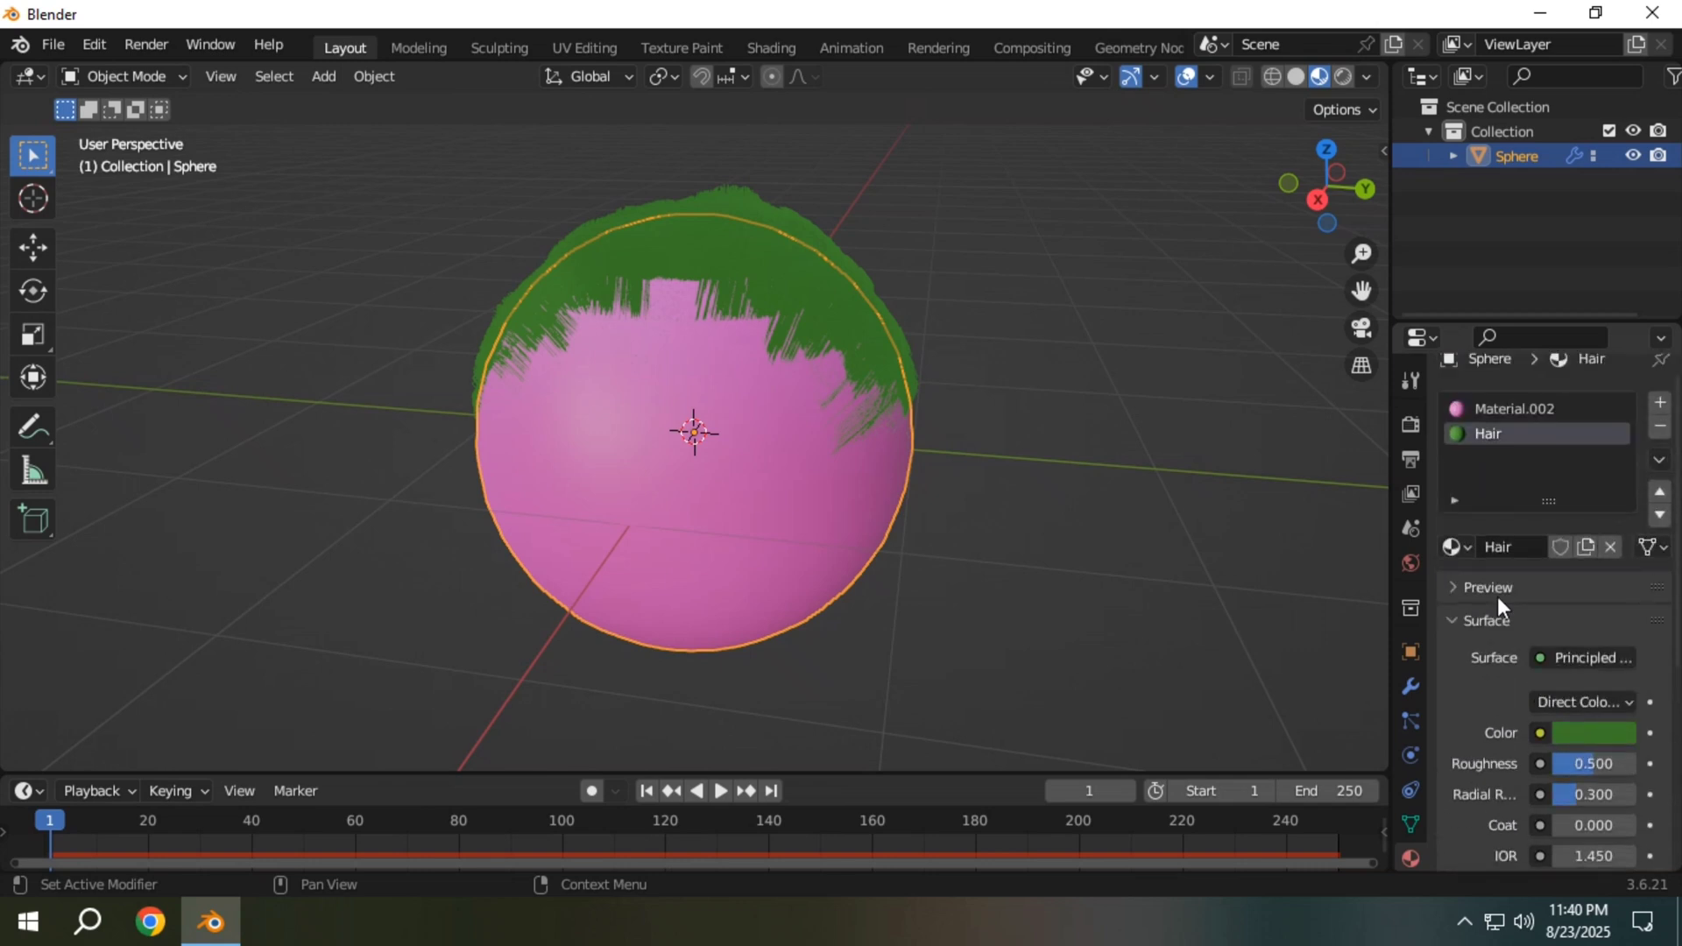
pyautogui.click(1500, 427)
pyautogui.click(1504, 448)
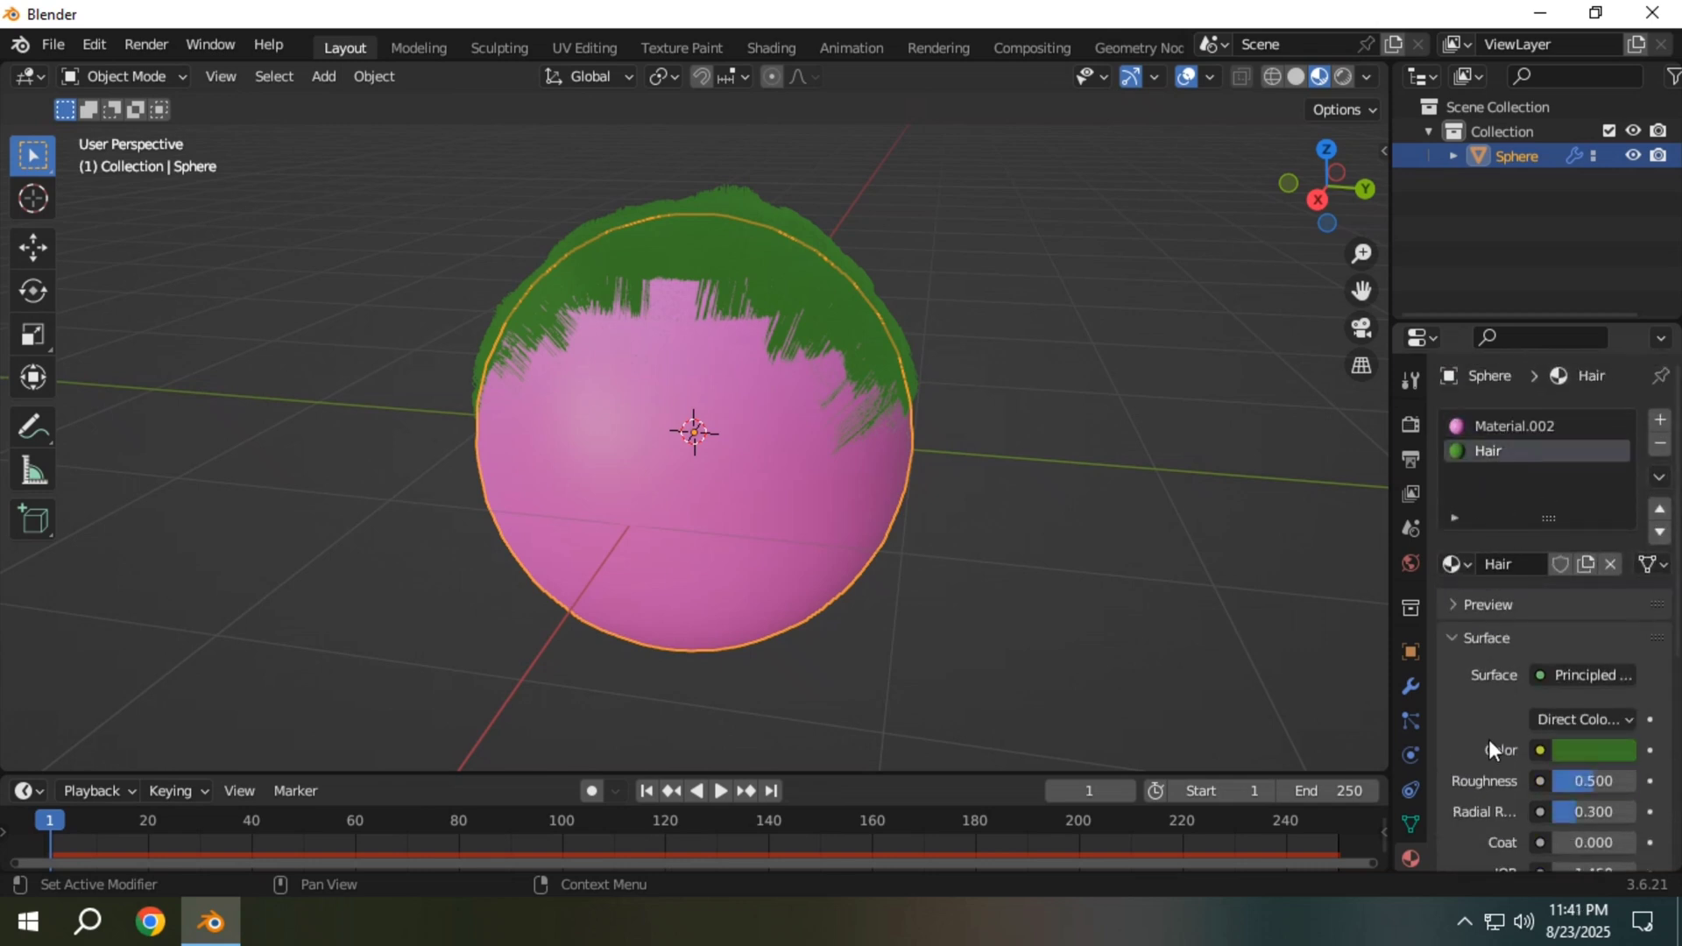
pyautogui.click(1575, 753)
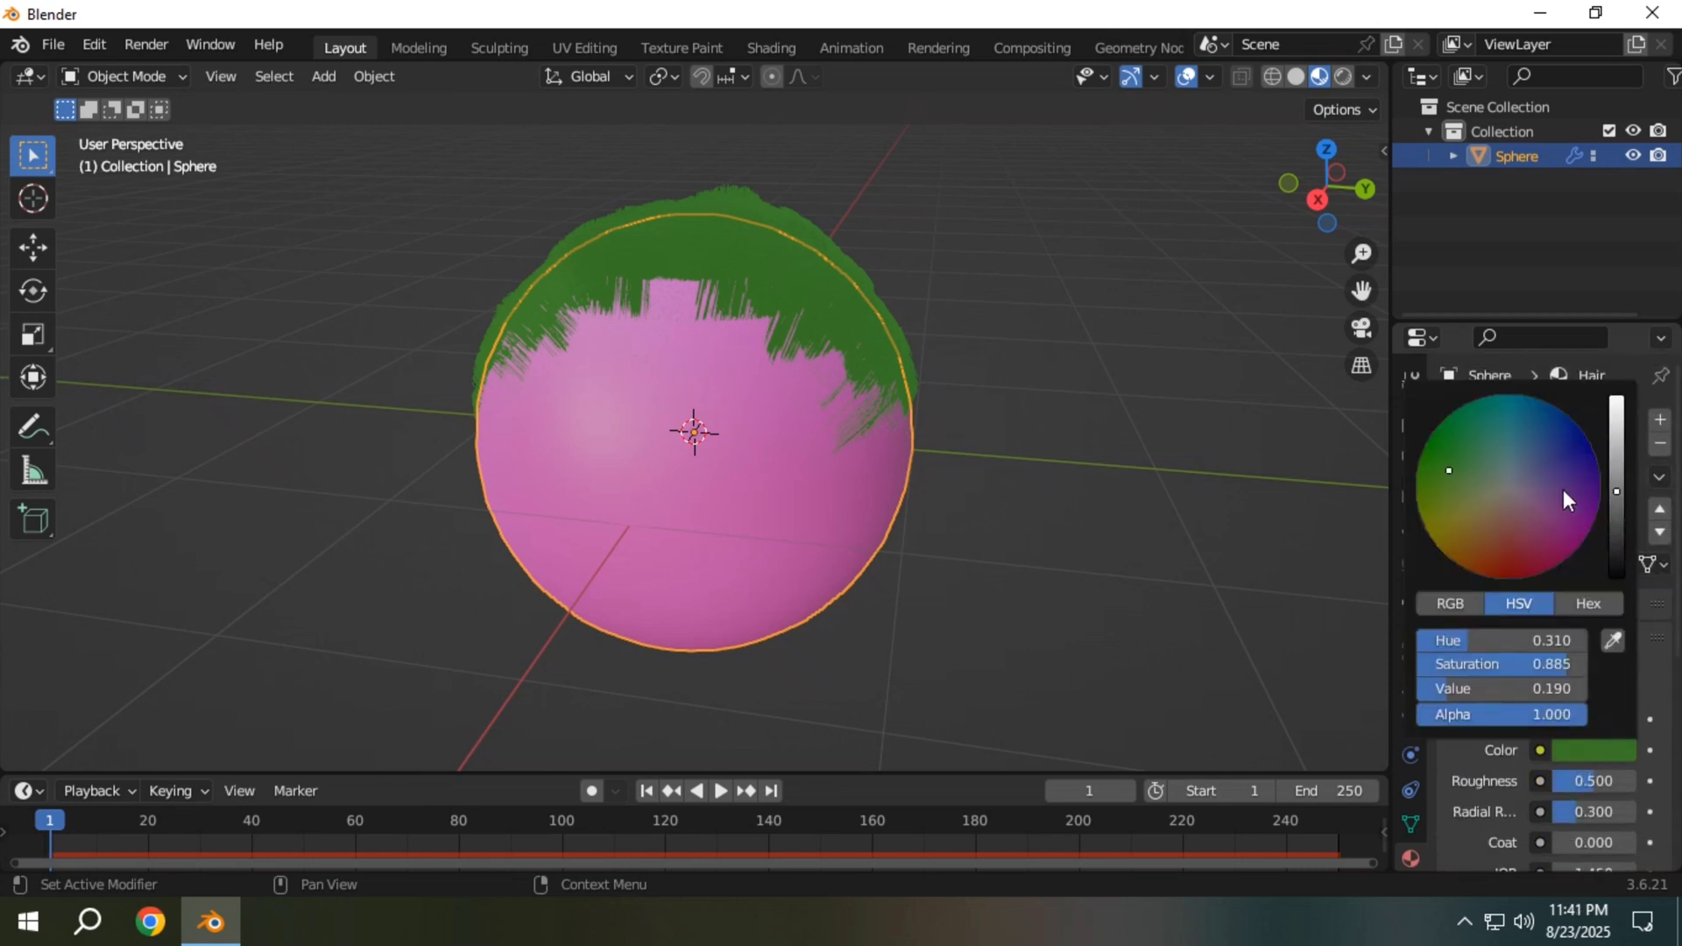
pyautogui.click(1528, 469)
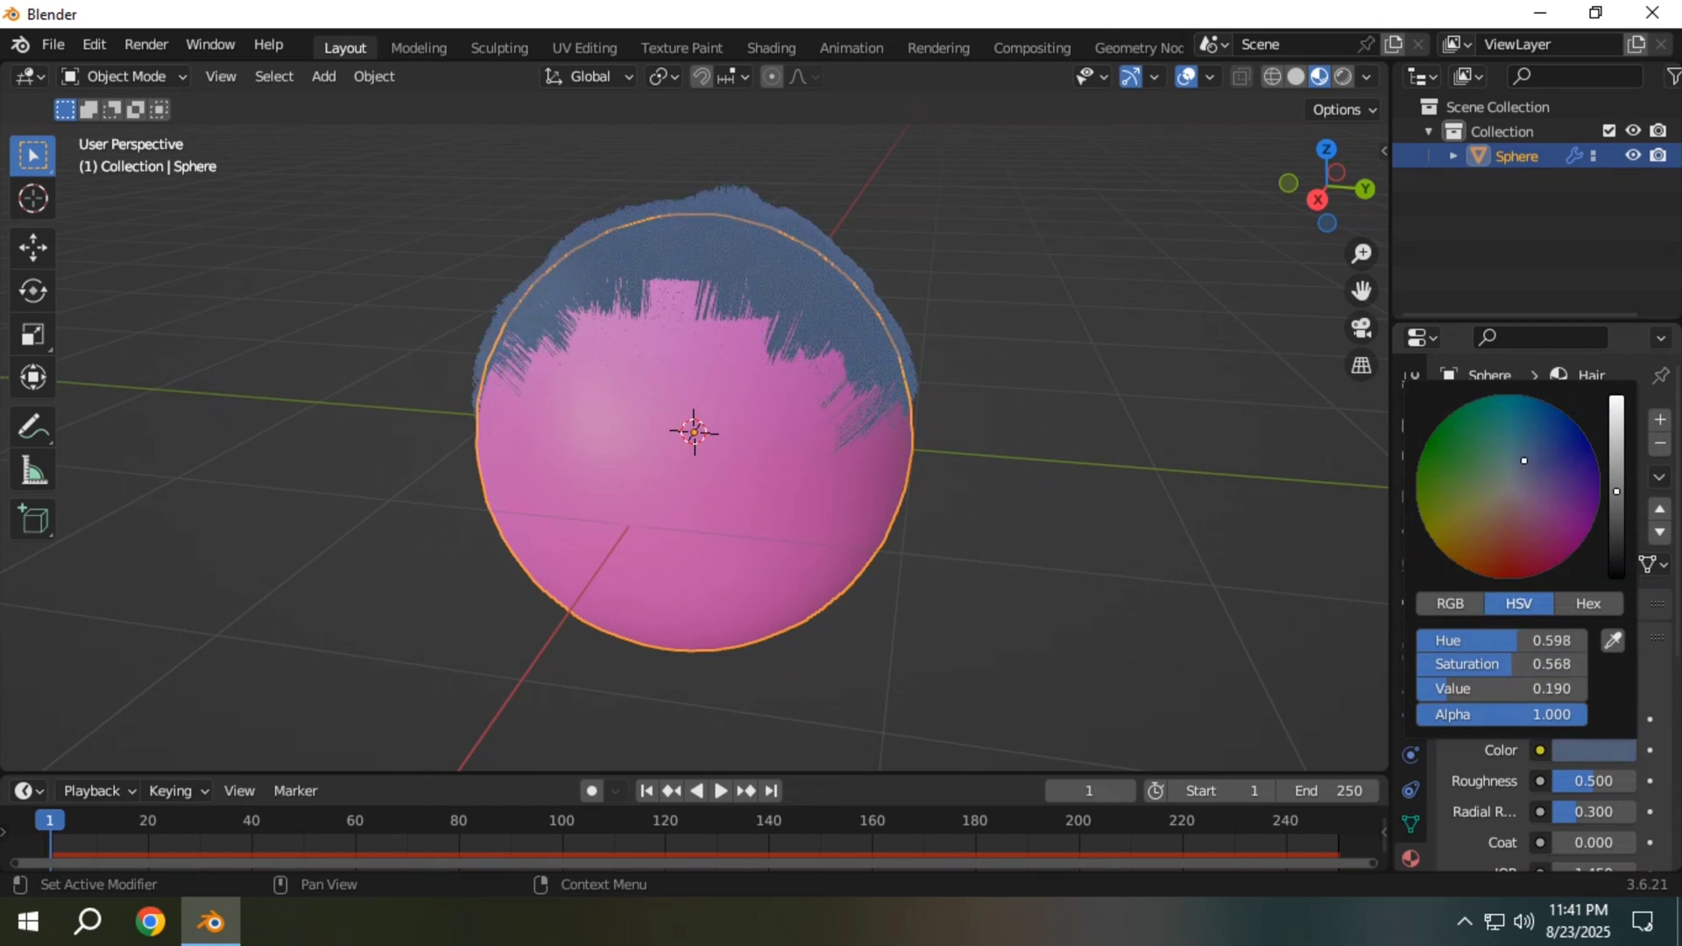
pyautogui.moveTo(1524, 461); pyautogui.dragTo(1511, 485)
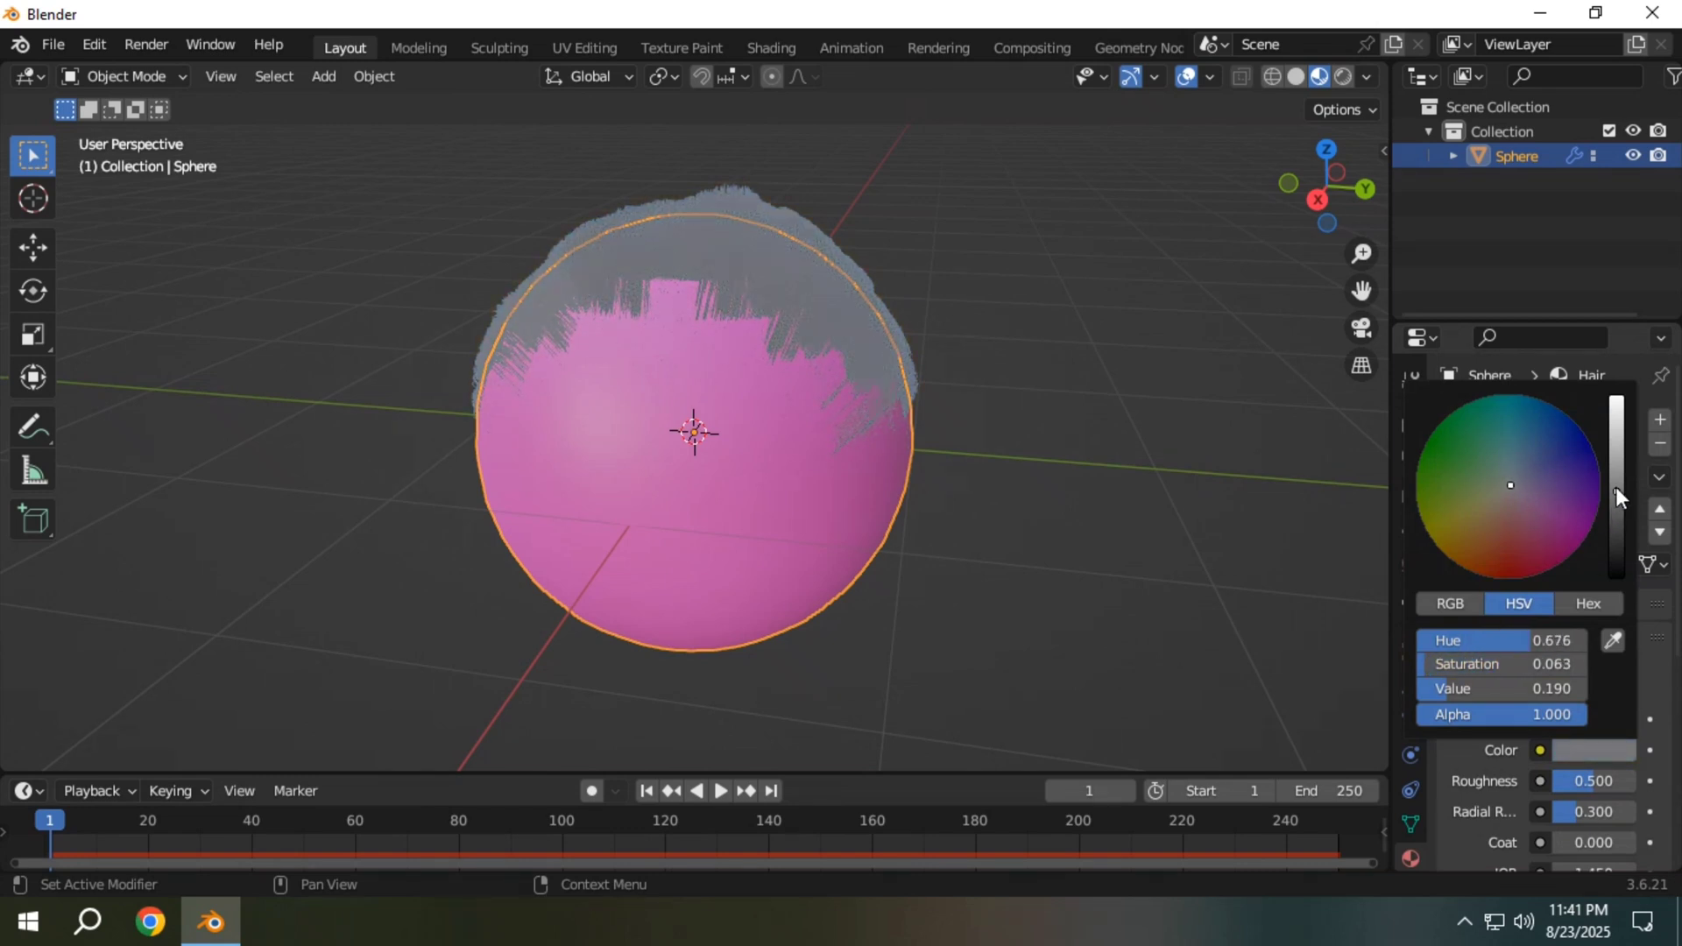
pyautogui.moveTo(1619, 496); pyautogui.dragTo(1617, 560)
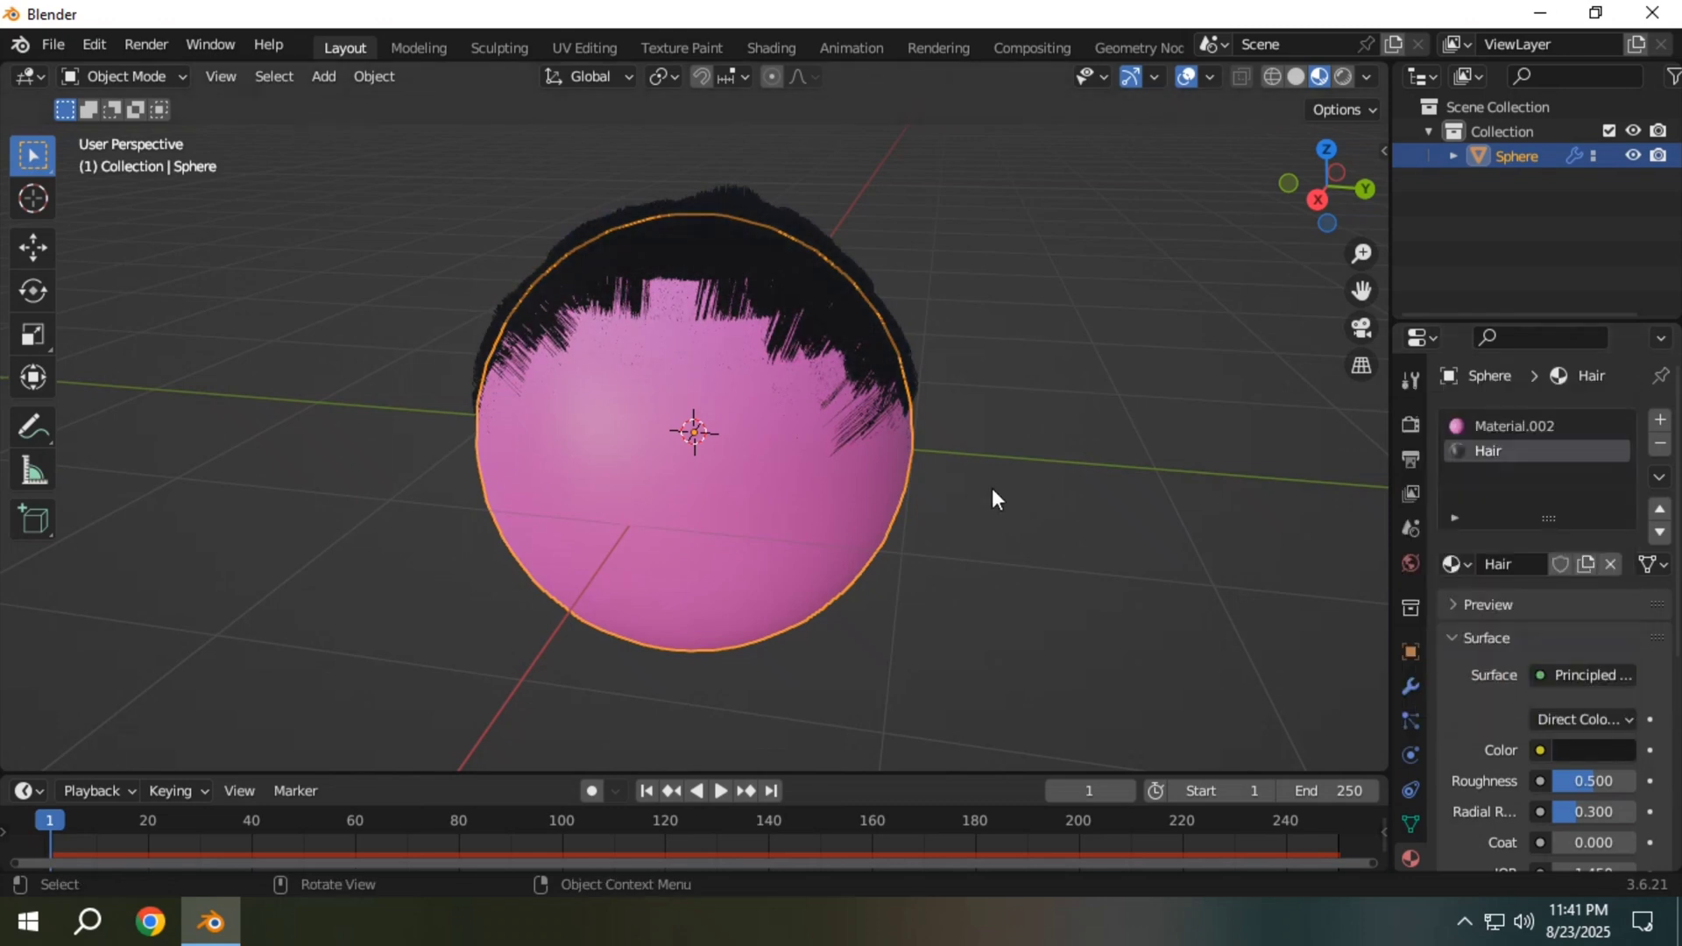
pyautogui.moveTo(1027, 519); pyautogui.dragTo(1062, 478, button='middle')
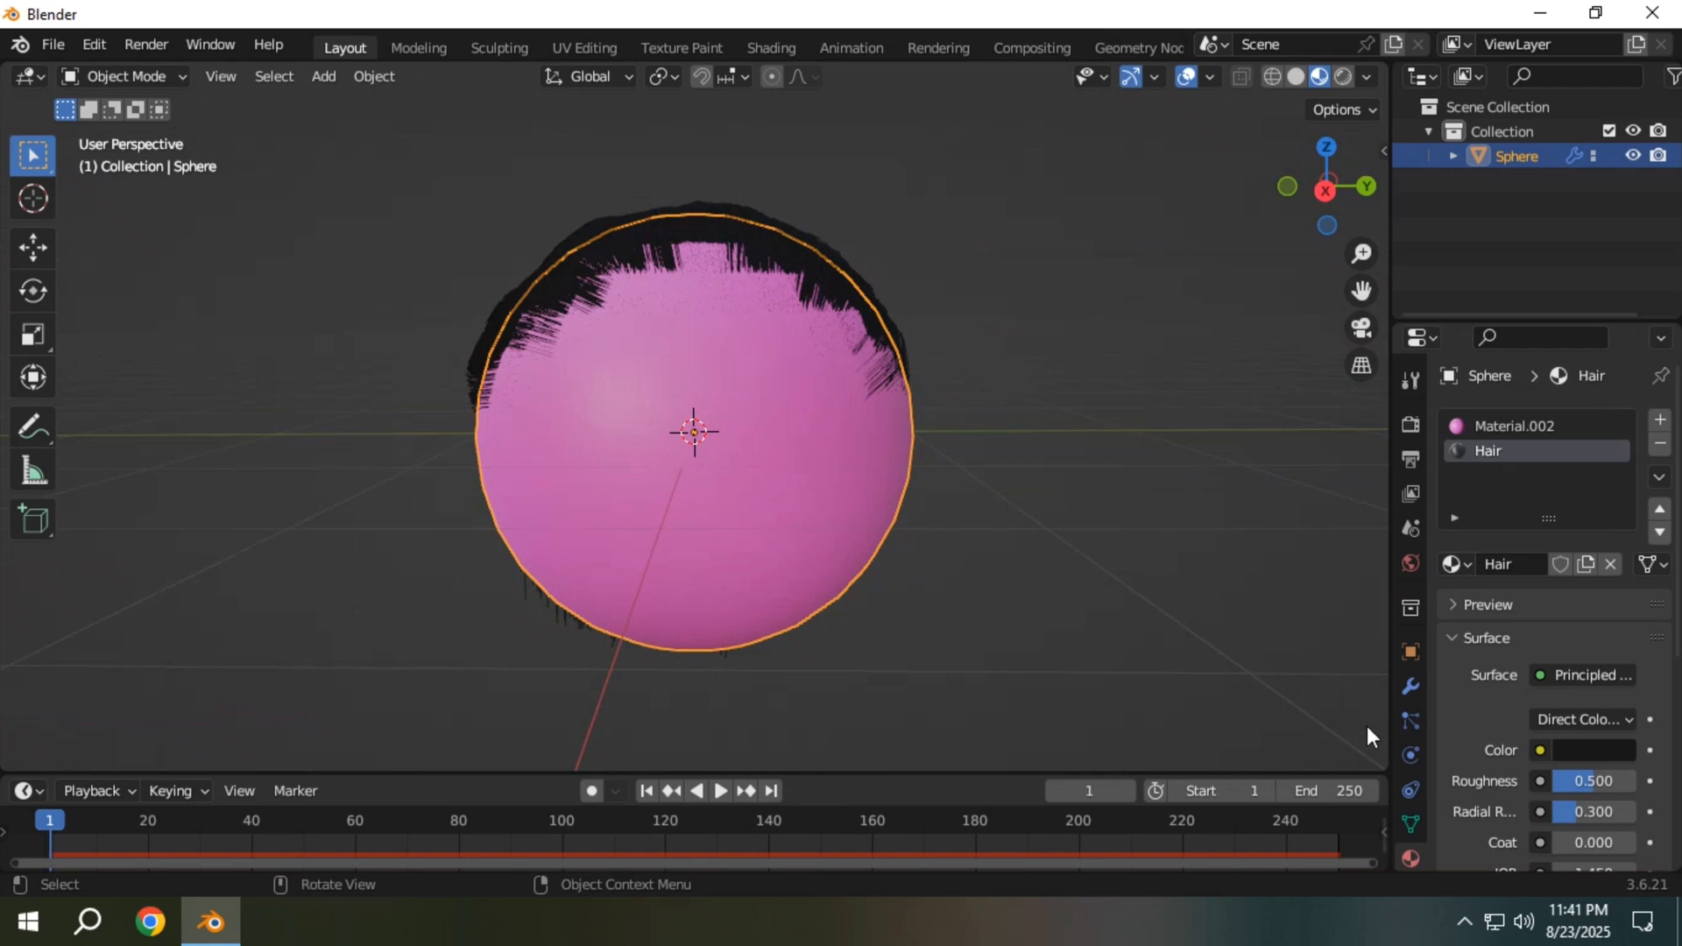
# Step: Display the viewport in Rendered shading and add a Sun light to the scene
pyautogui.click(1410, 720)
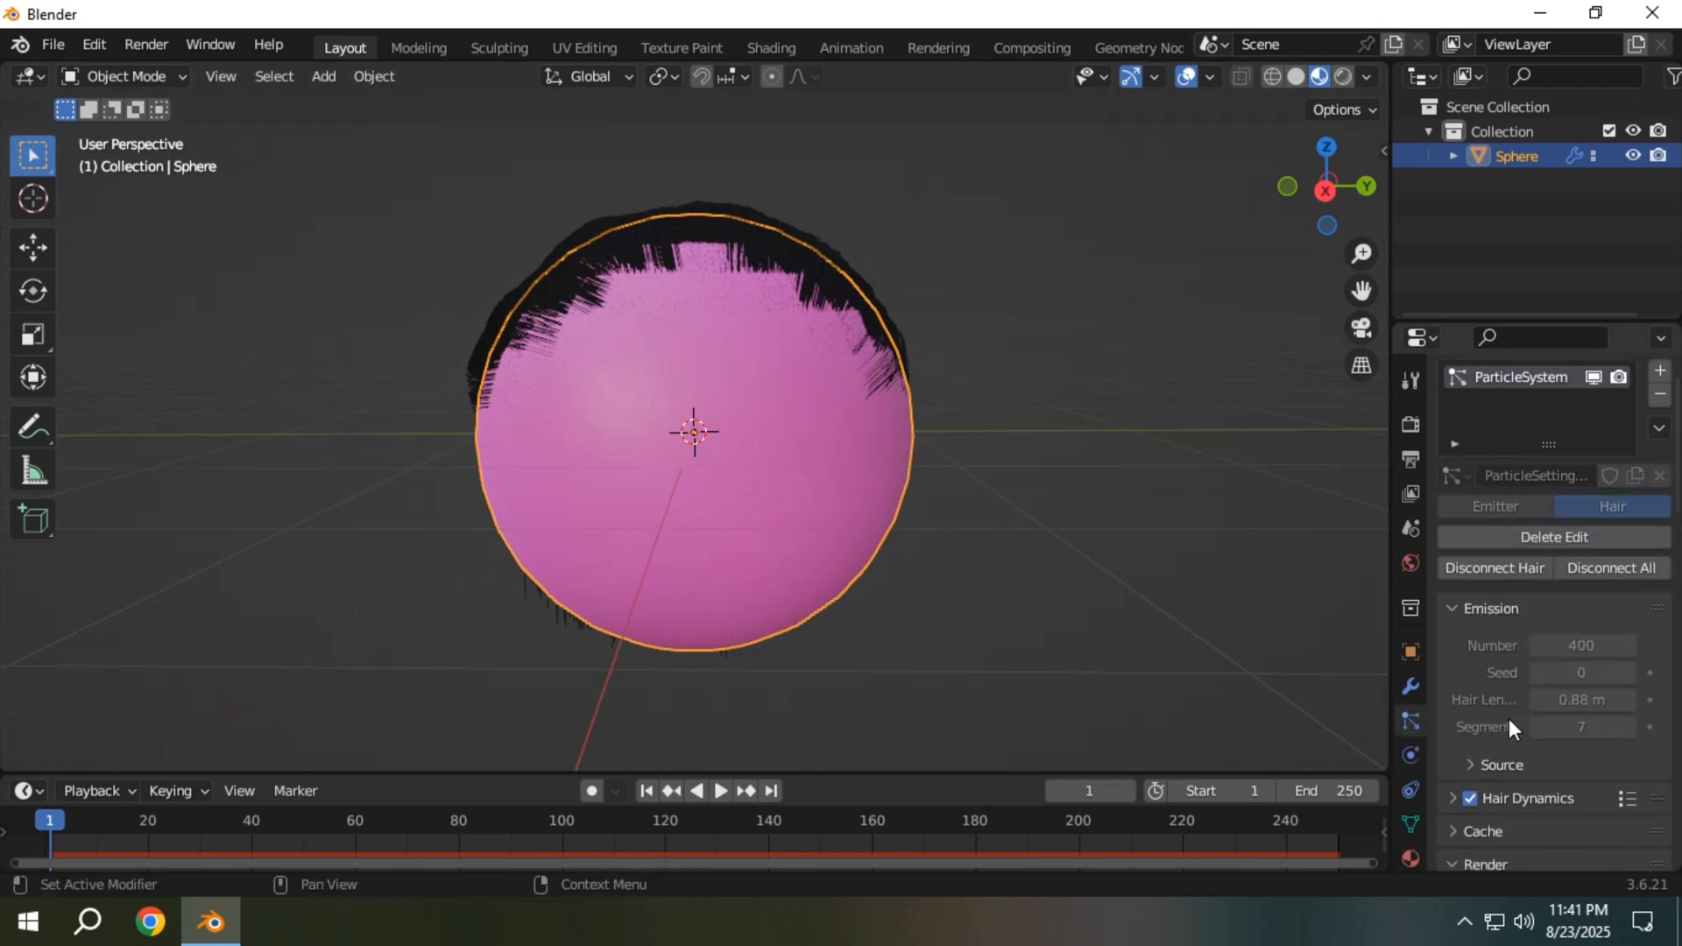
pyautogui.scroll(-1, 1509, 718)
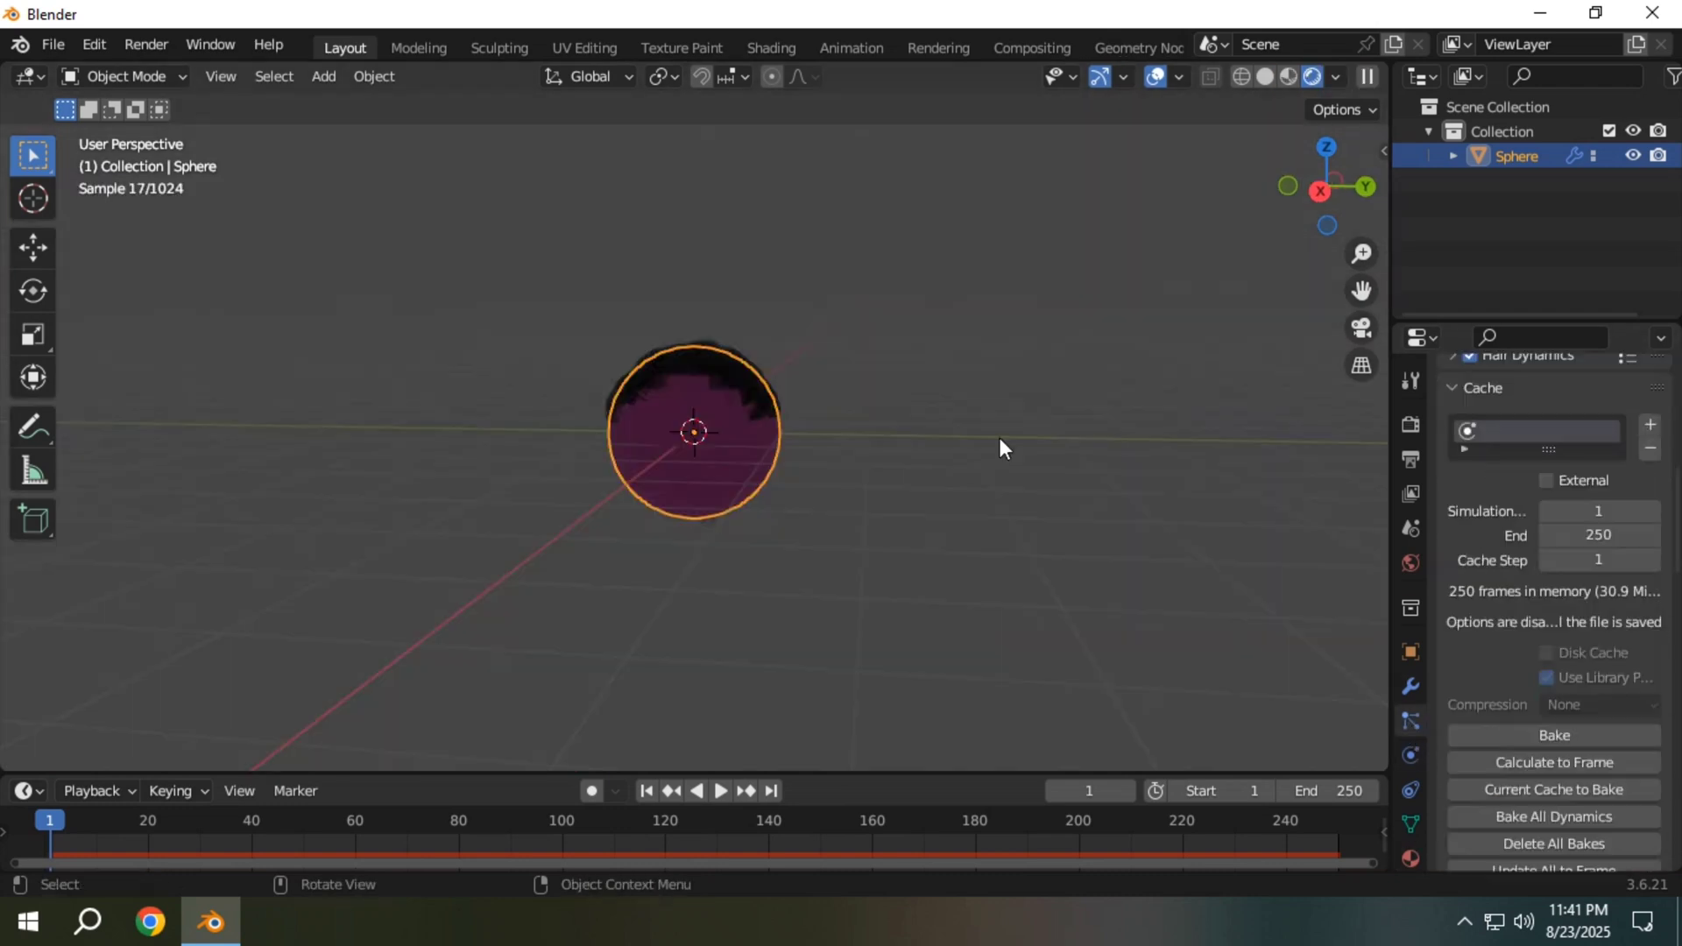
pyautogui.scroll(2, 999, 439)
pyautogui.hotkey('shift', 'a')
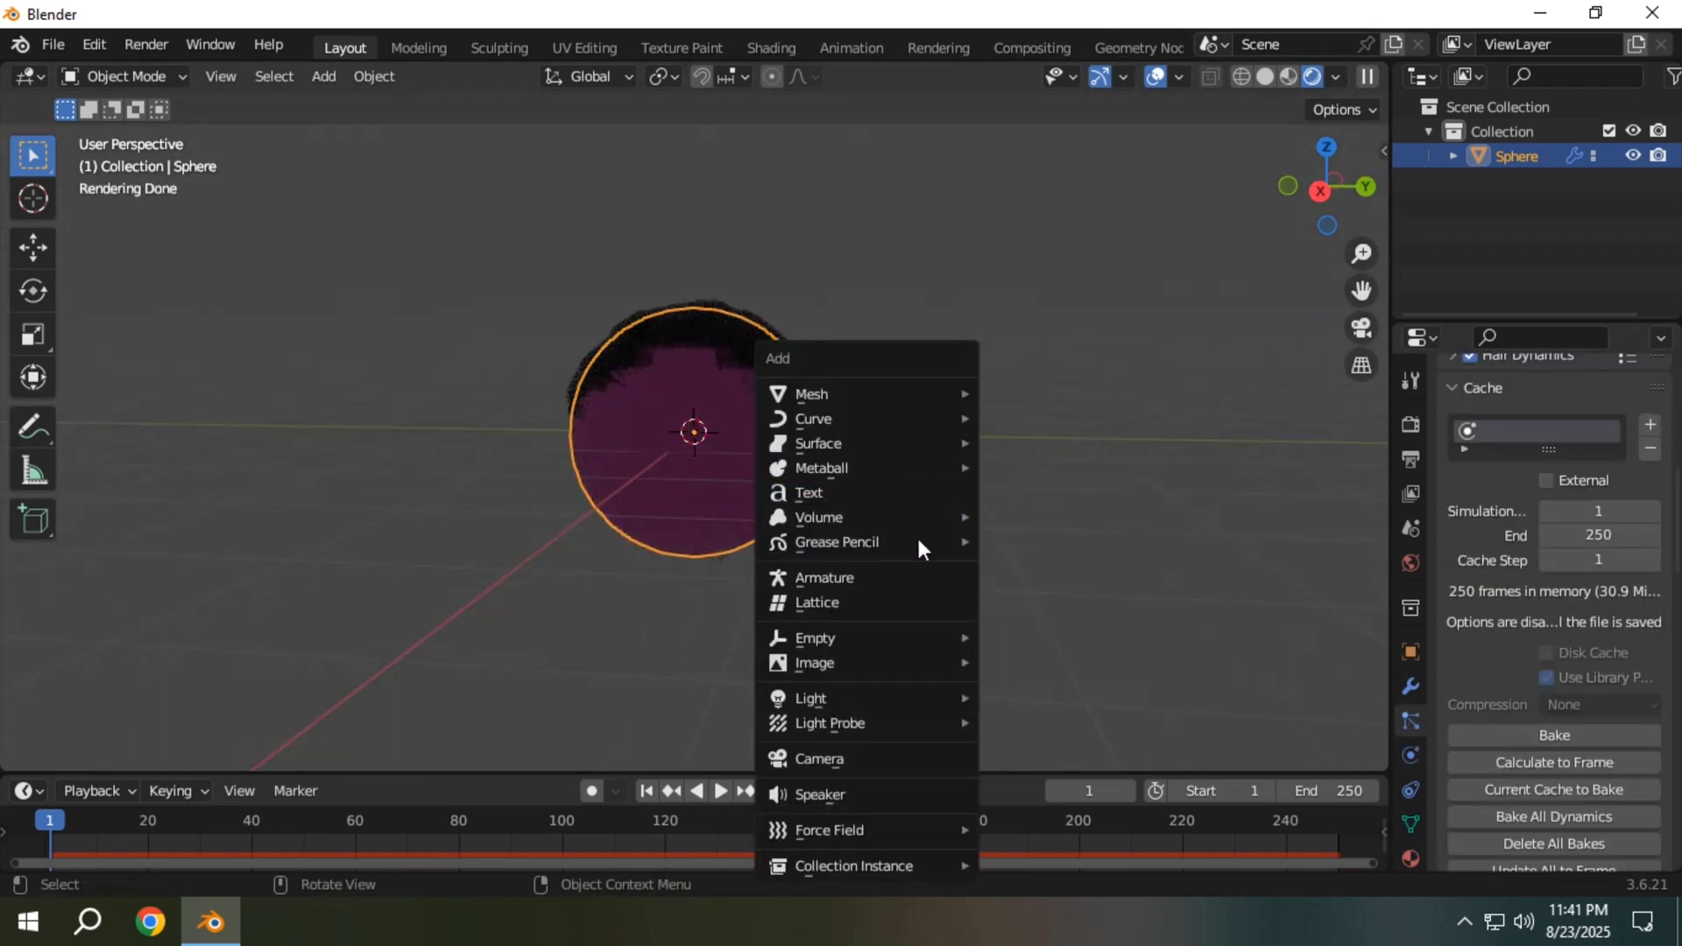
pyautogui.moveTo(891, 707)
pyautogui.click(1015, 724)
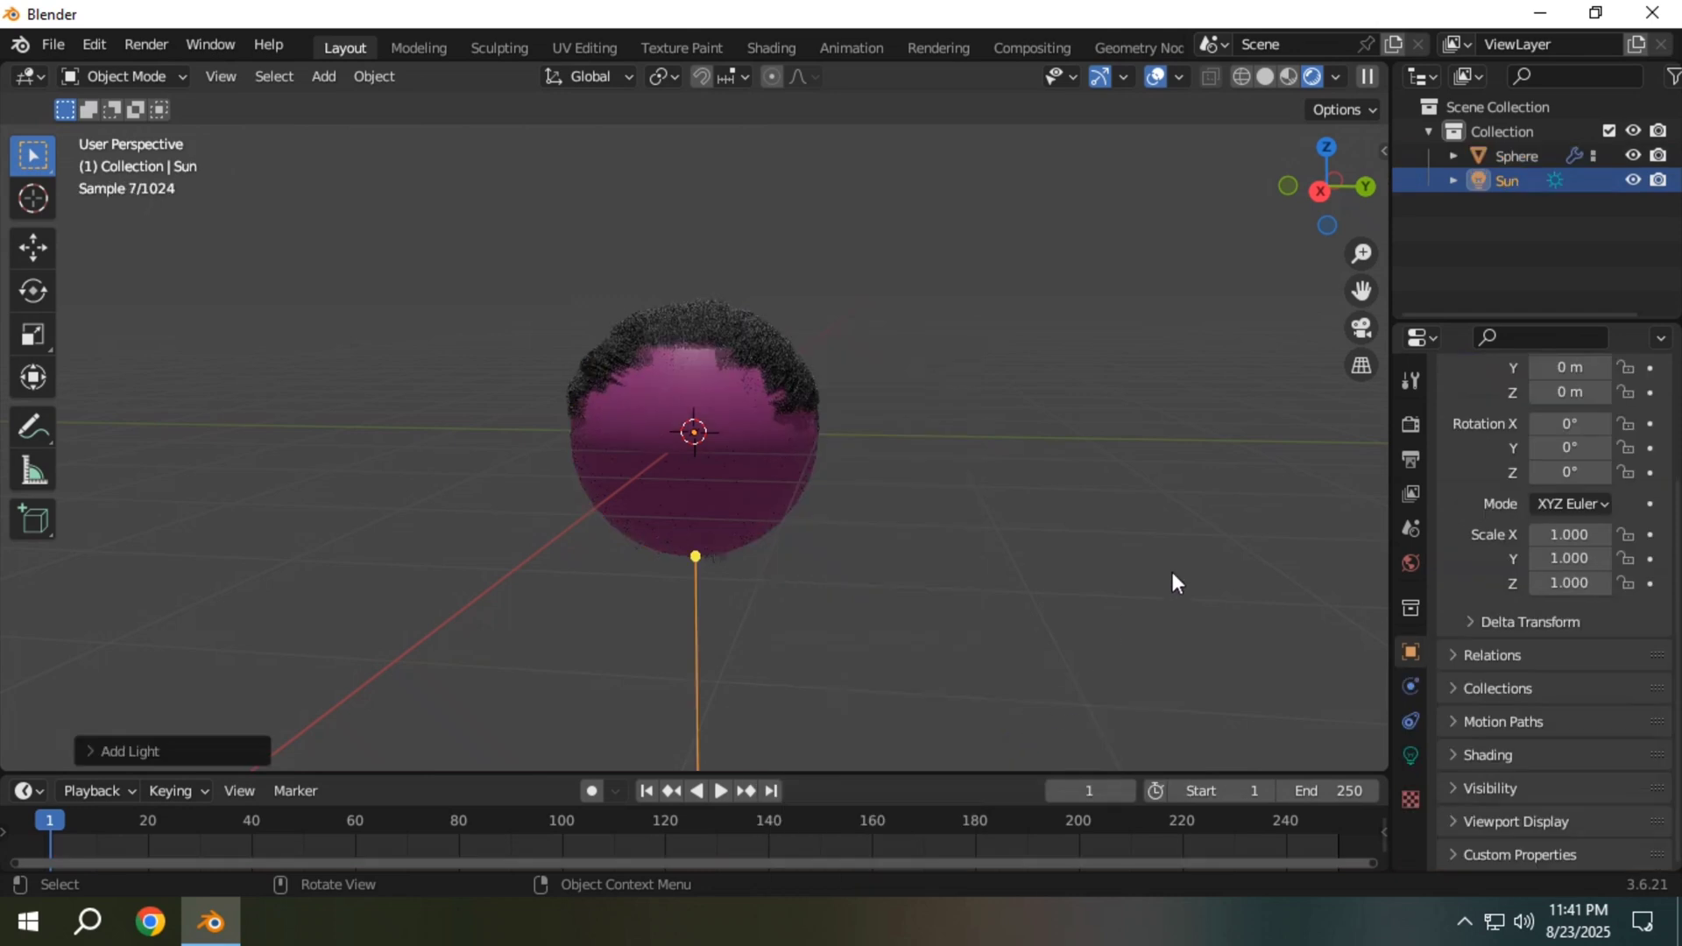
# Step: Set the Sun light's strength to 3
pyautogui.click(1410, 755)
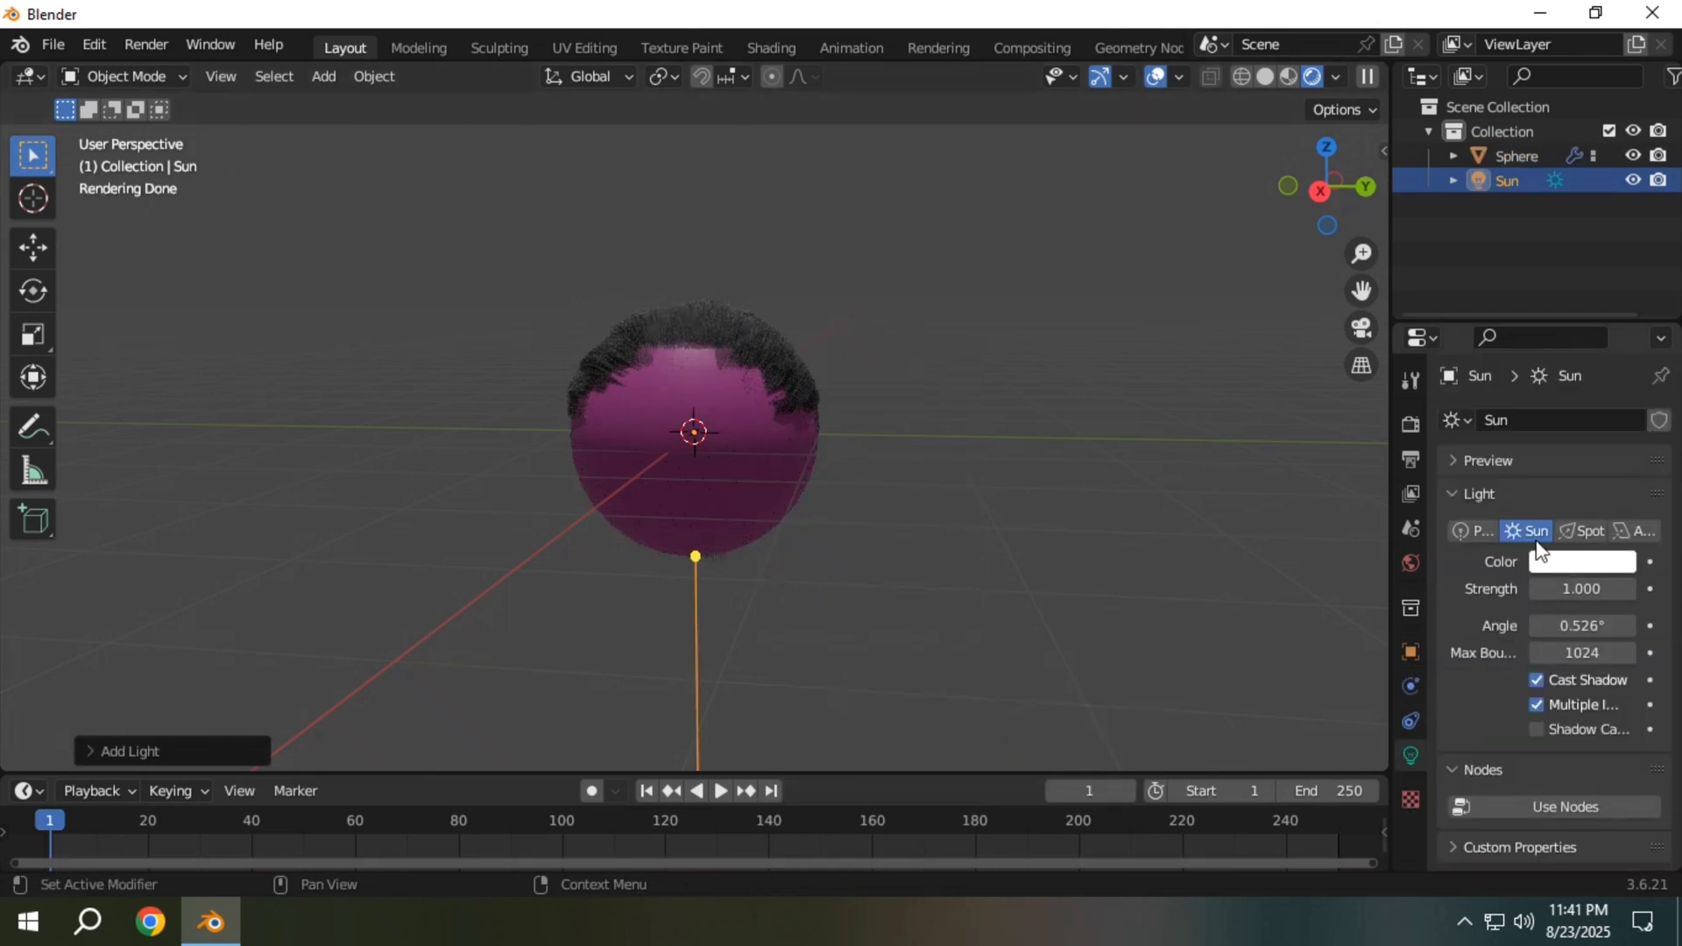
pyautogui.doubleClick(1560, 590)
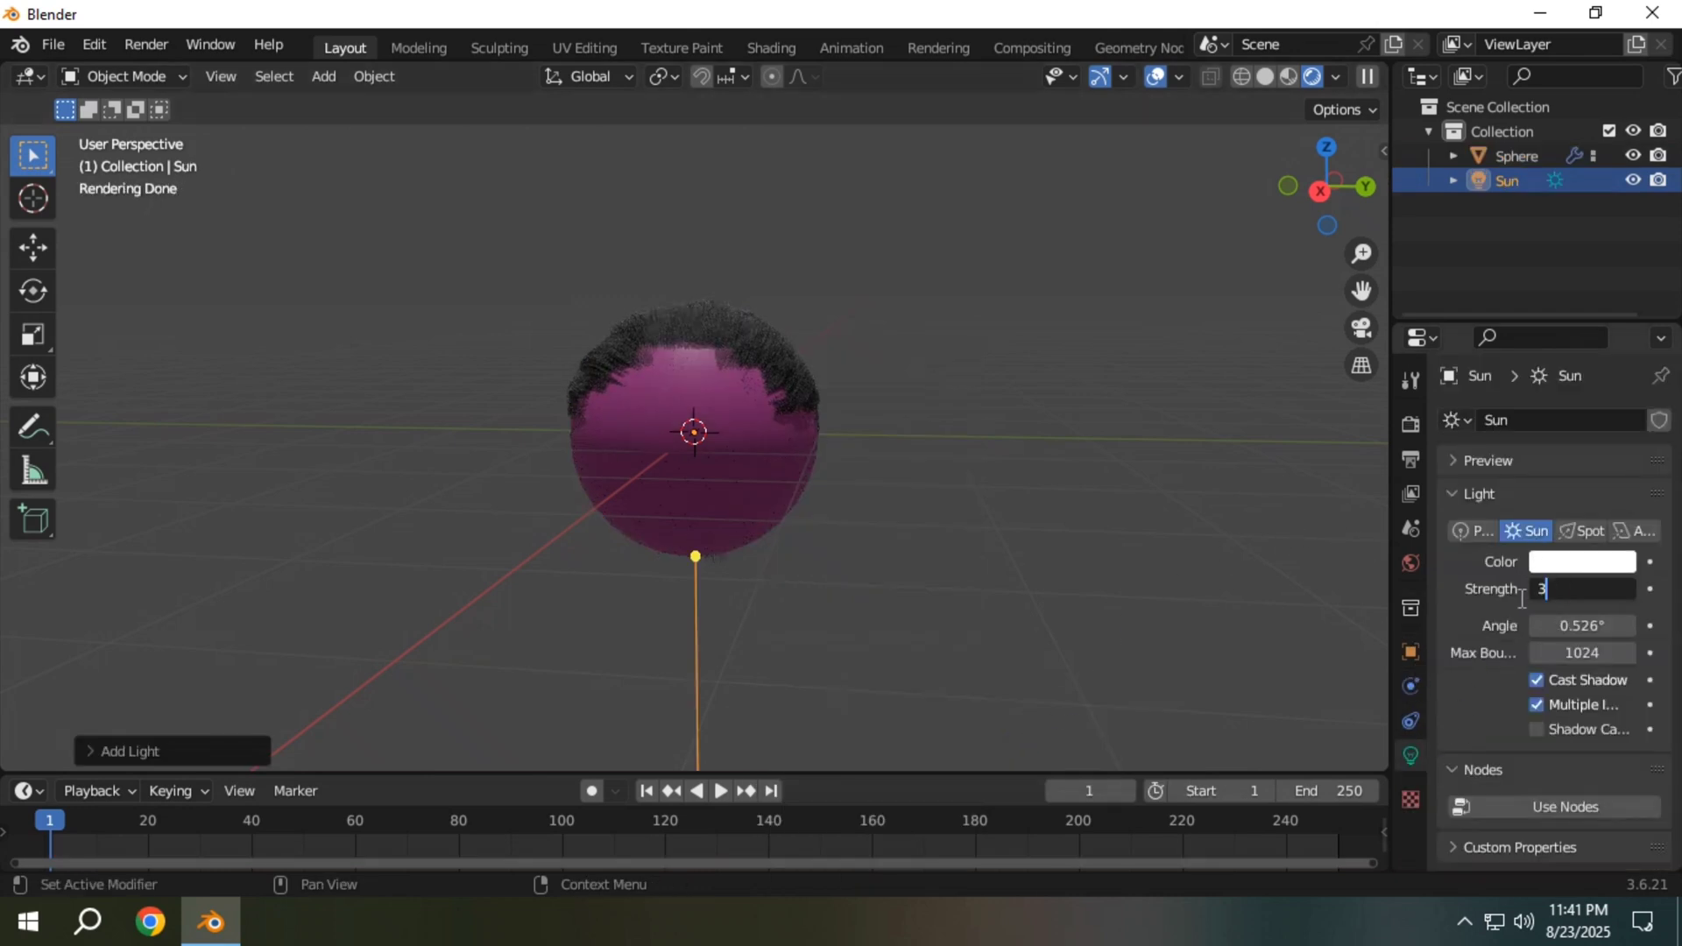
pyautogui.write('3')
pyautogui.press('Return')
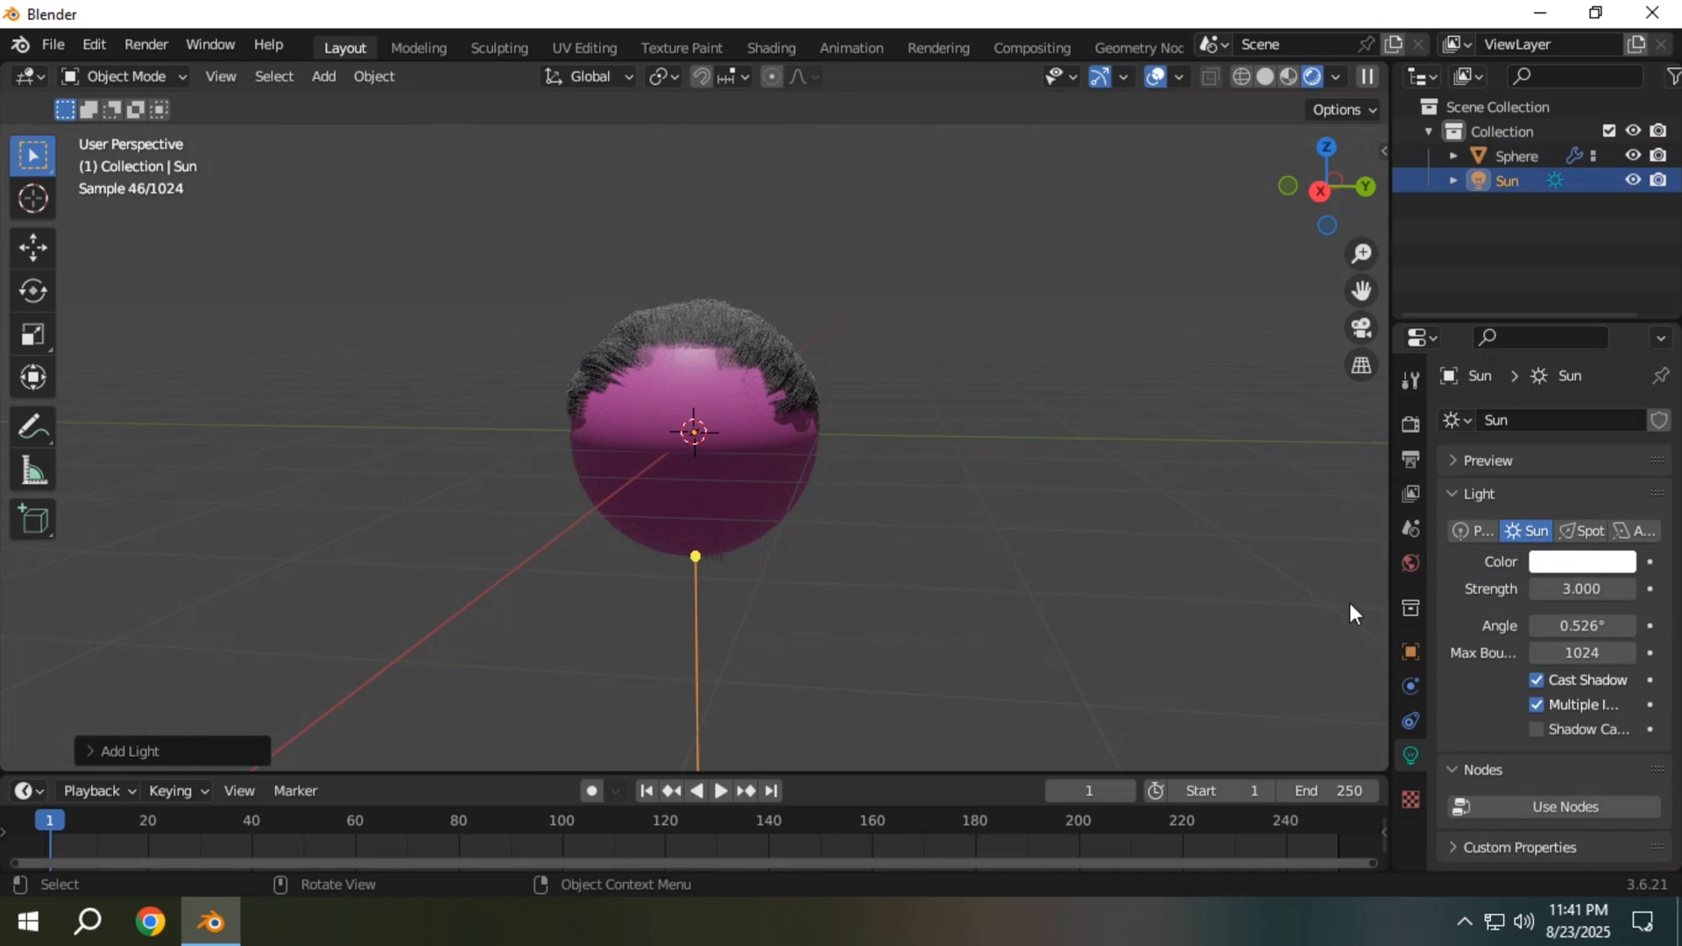
# Step: Move the Sun light away from the sphere along positive X and raise it along Z
pyautogui.moveTo(995, 623); pyautogui.dragTo(920, 619, button='middle')
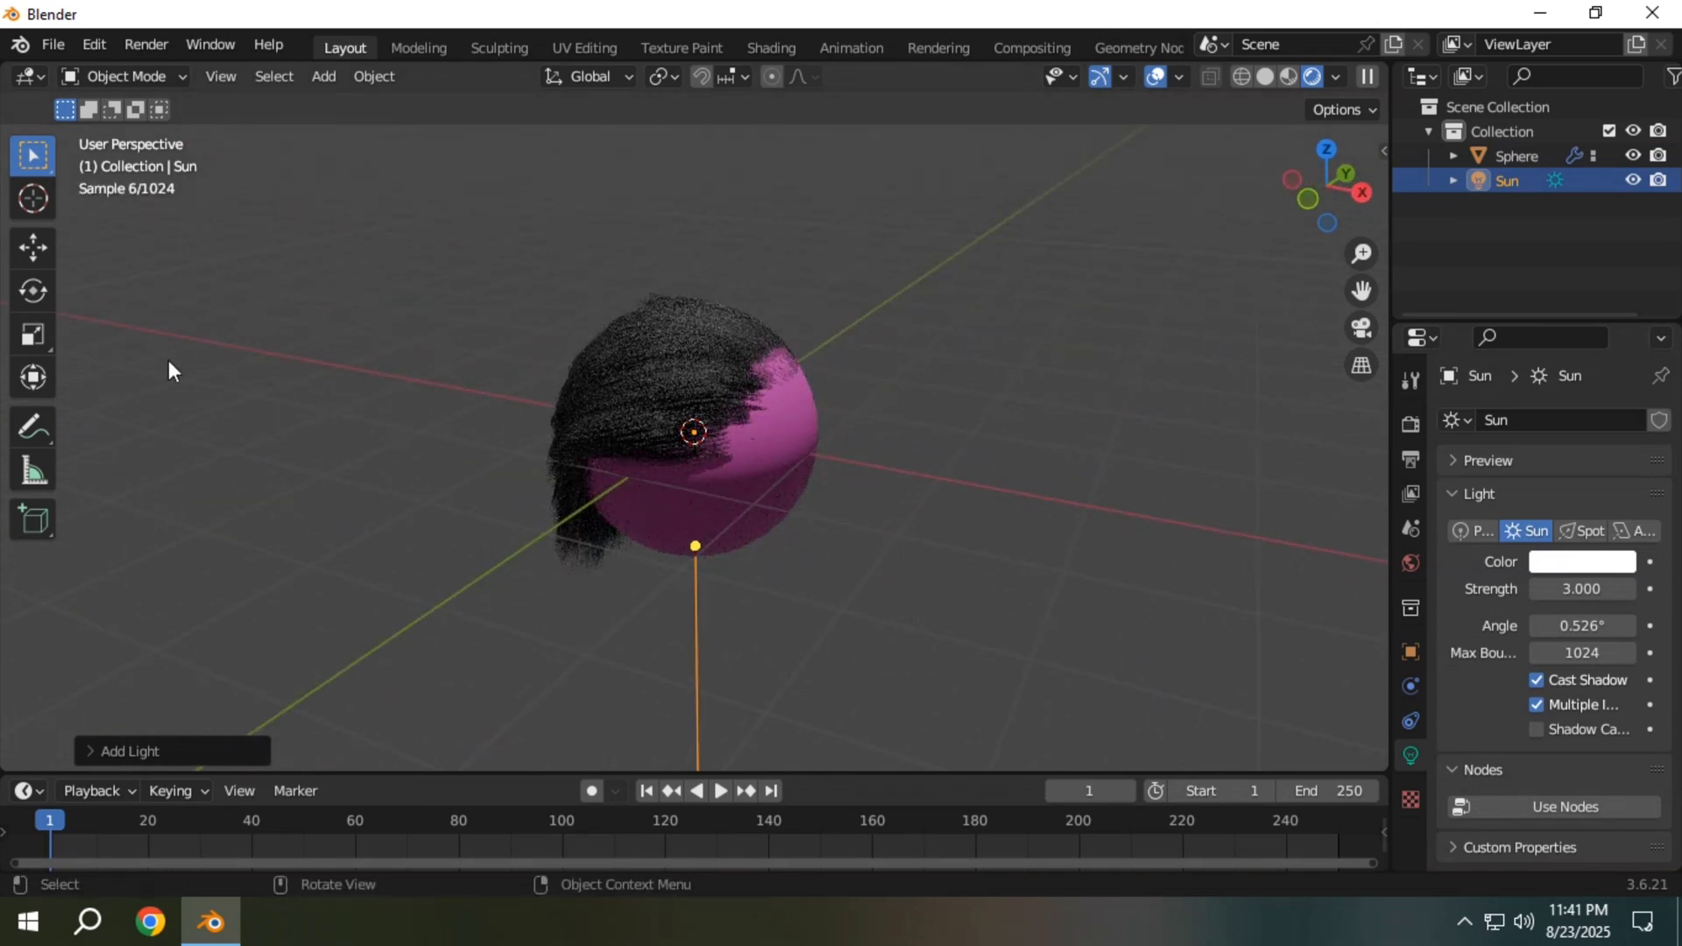
pyautogui.click(27, 377)
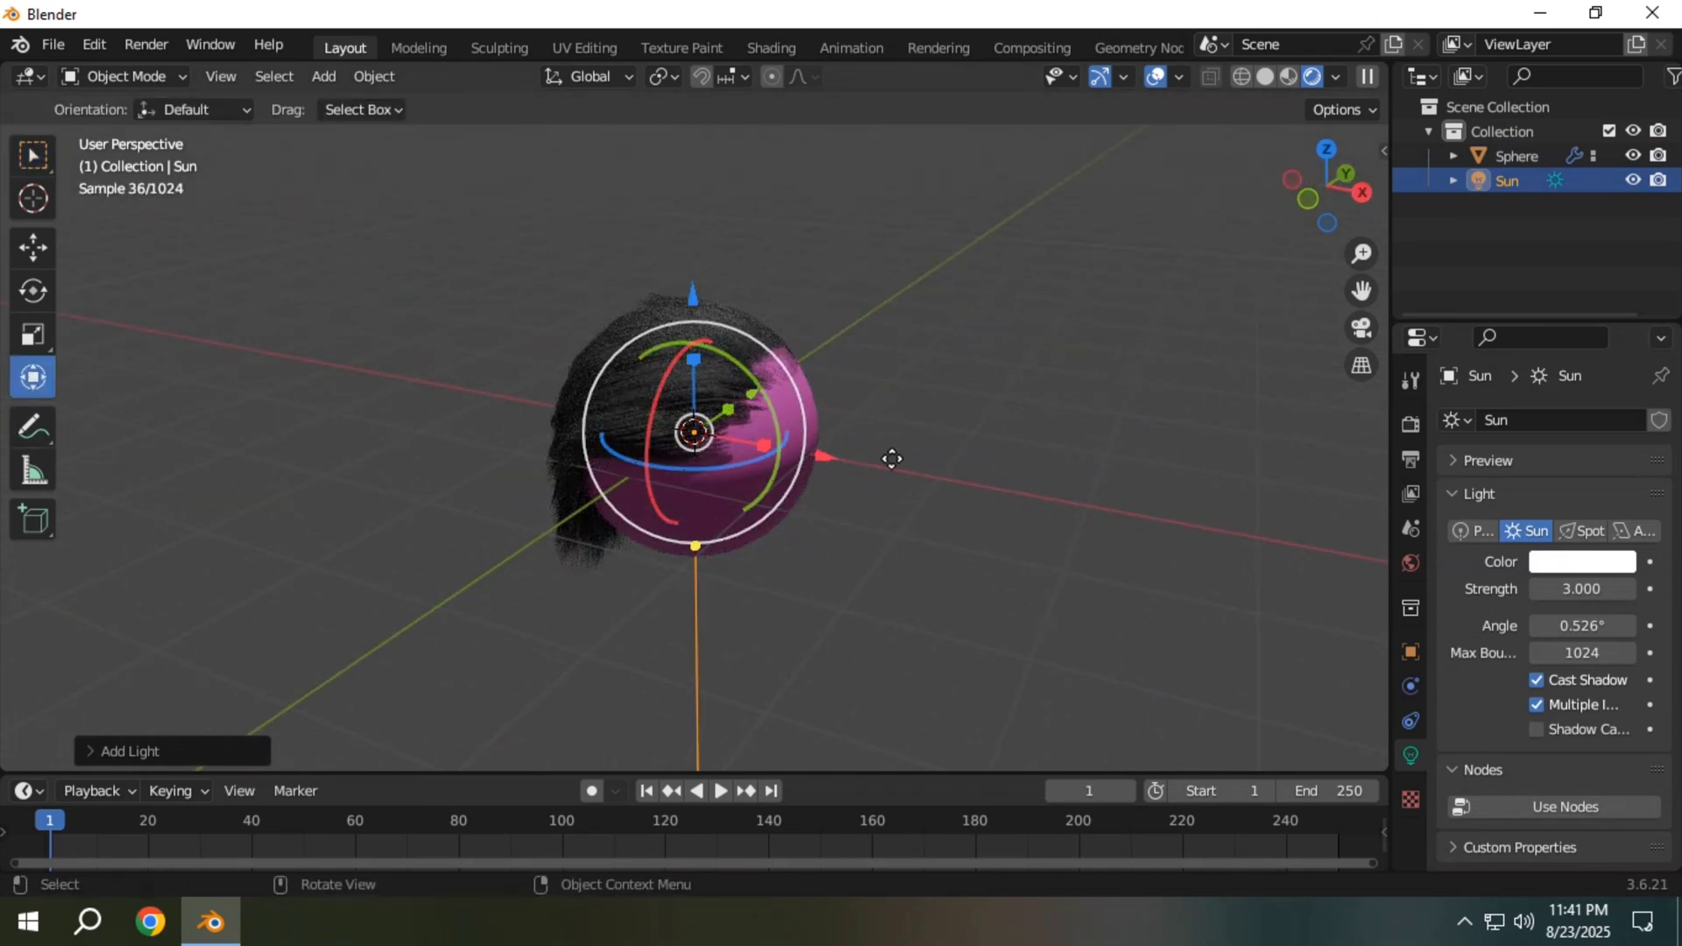
pyautogui.moveTo(823, 456); pyautogui.dragTo(1071, 487)
pyautogui.moveTo(960, 347); pyautogui.dragTo(962, 247)
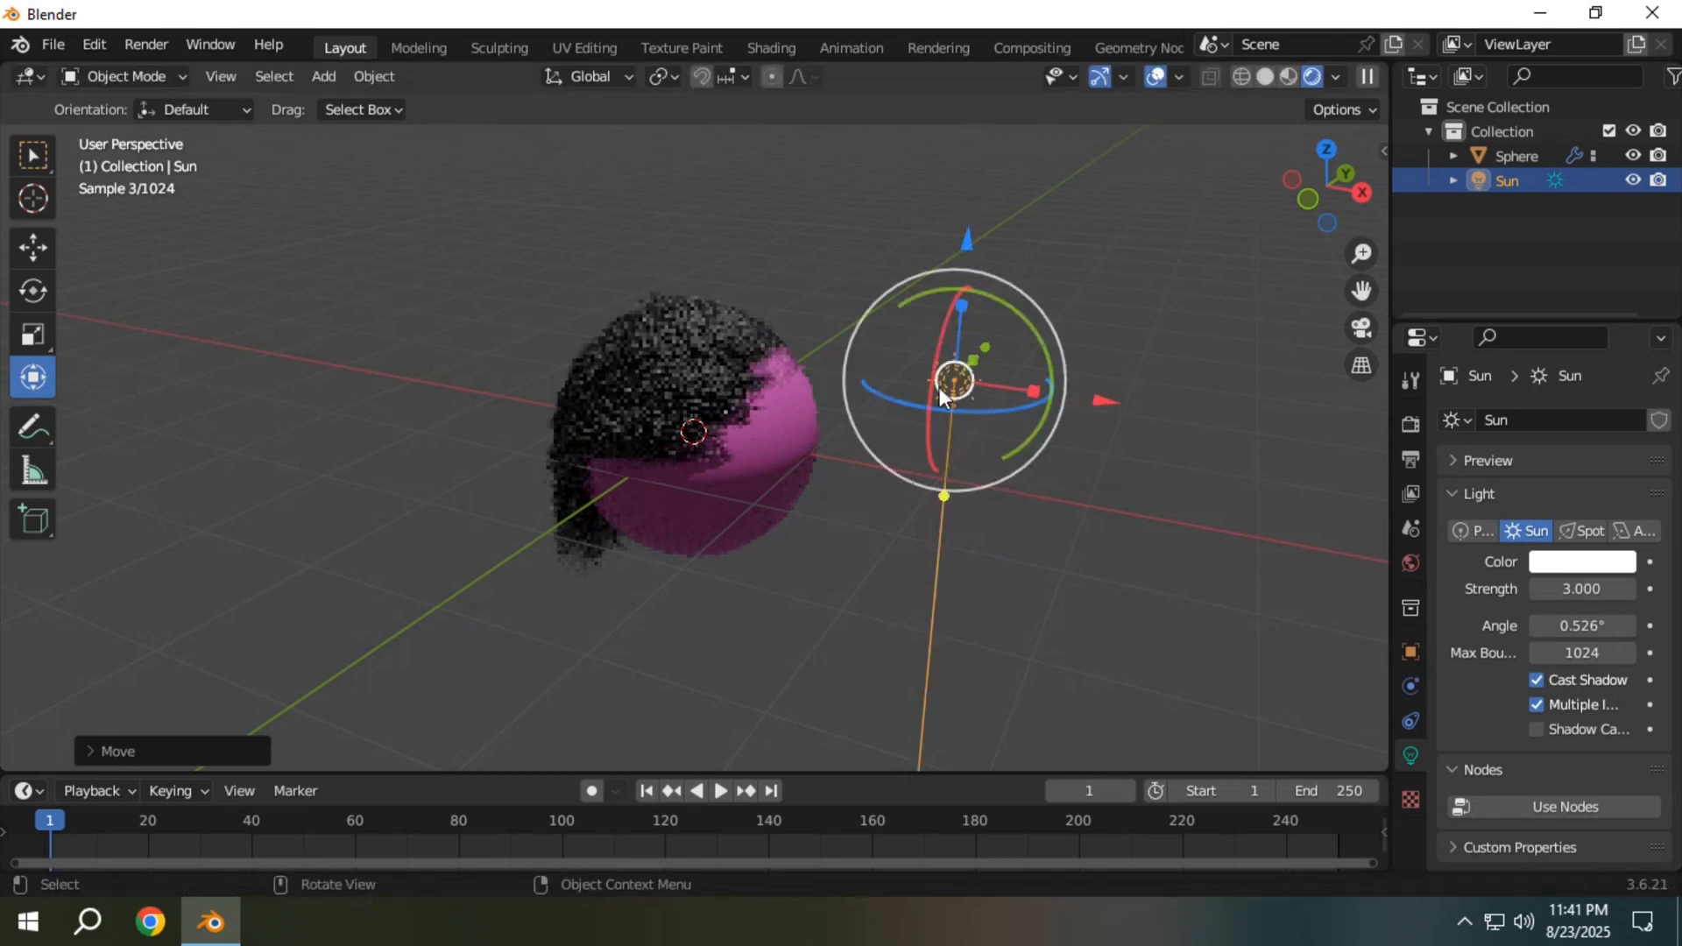
pyautogui.moveTo(944, 496); pyautogui.dragTo(904, 489)
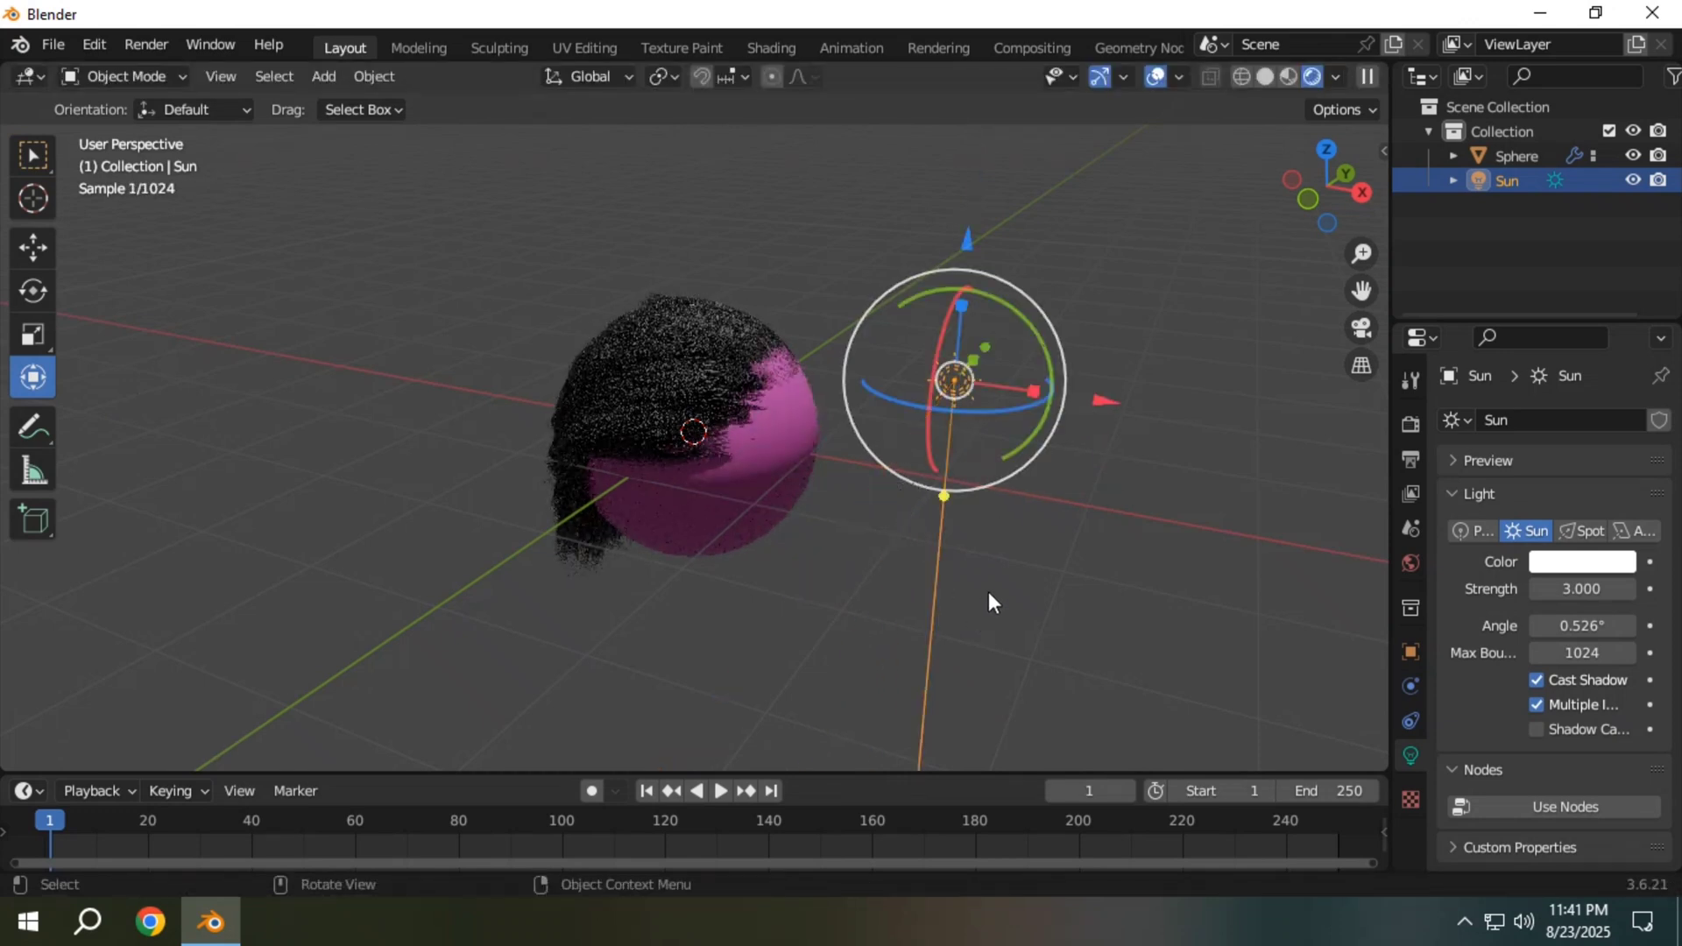
# Step: Add a second Sun light and move it along positive Y to one side of the sphere
pyautogui.moveTo(989, 596); pyautogui.dragTo(796, 368, button='middle')
pyautogui.hotkey('shift', 'a')
pyautogui.moveTo(1016, 570)
pyautogui.click(1193, 596)
pyautogui.moveTo(830, 426); pyautogui.dragTo(1124, 419)
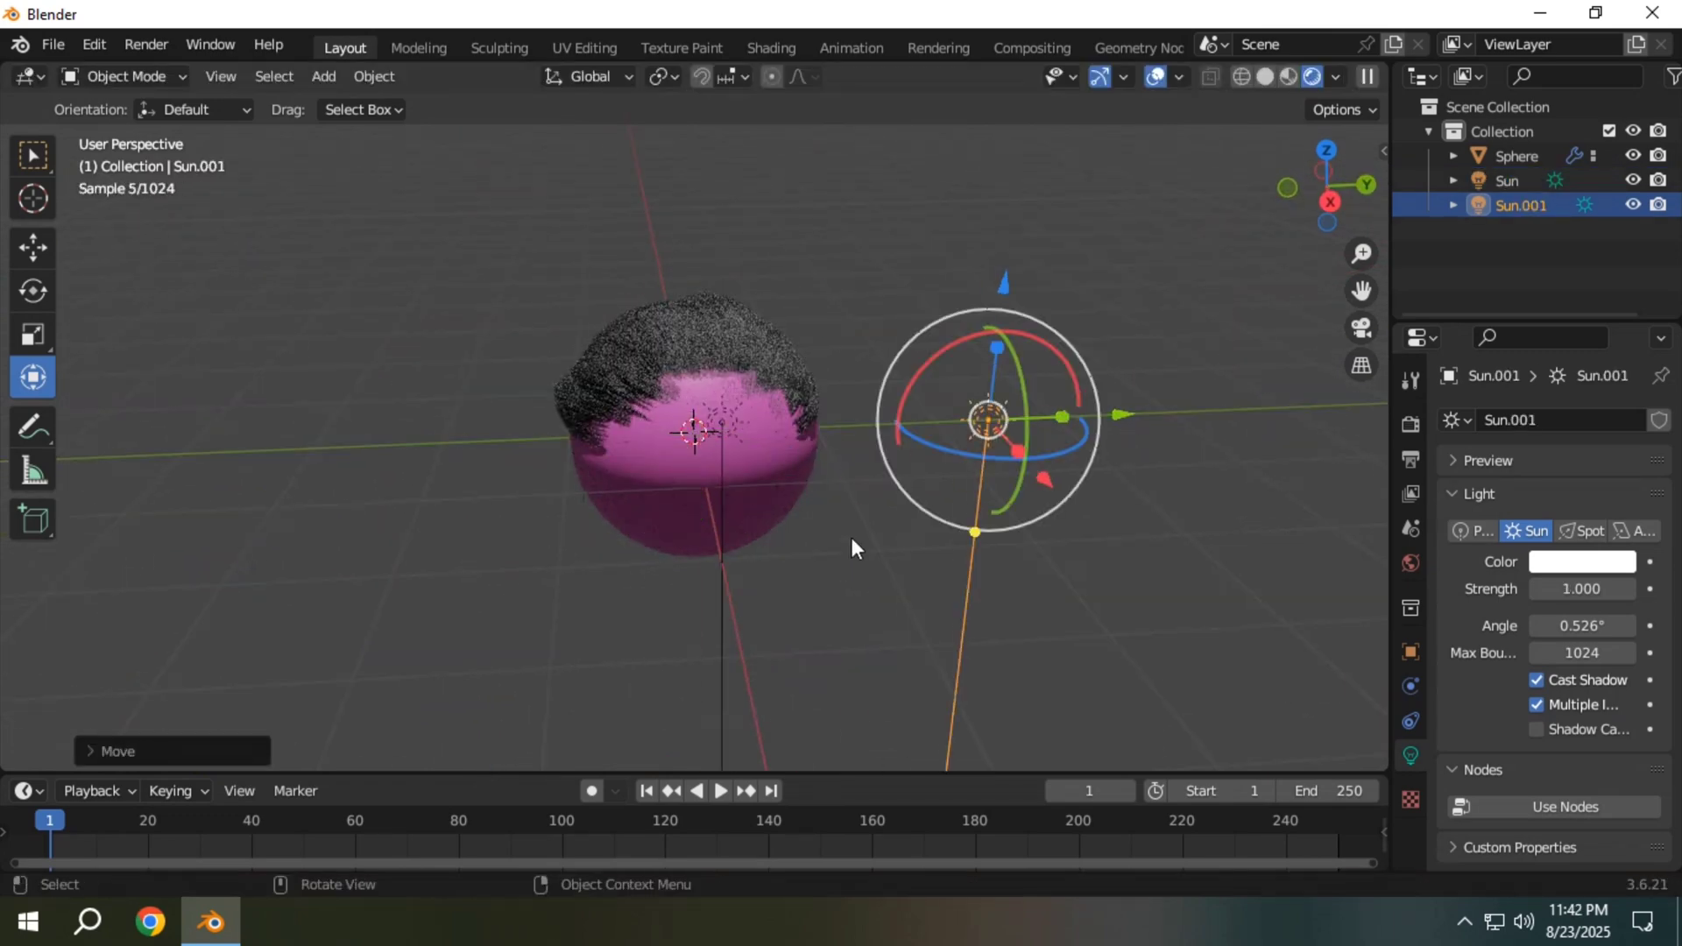
# Step: Add a third Sun light and move it along negative Y to the sphere's opposite side
pyautogui.hotkey('shift', 'a')
pyautogui.click(917, 583)
pyautogui.moveTo(831, 425); pyautogui.dragTo(545, 436)
# Step: Add a fourth Sun light beside the sphere, aim it at the sphere and set its strength to 2
pyautogui.moveTo(761, 500); pyautogui.dragTo(616, 529, button='middle')
pyautogui.keyDown('shift'); pyautogui.click(911, 616); pyautogui.keyUp('shift')
pyautogui.moveTo(585, 493); pyautogui.dragTo(631, 527)
pyautogui.click(387, 386)
pyautogui.keyDown('shift'); pyautogui.moveTo(858, 644); pyautogui.dragTo(815, 482, button='middle'); pyautogui.keyUp('shift')
pyautogui.click(654, 460)
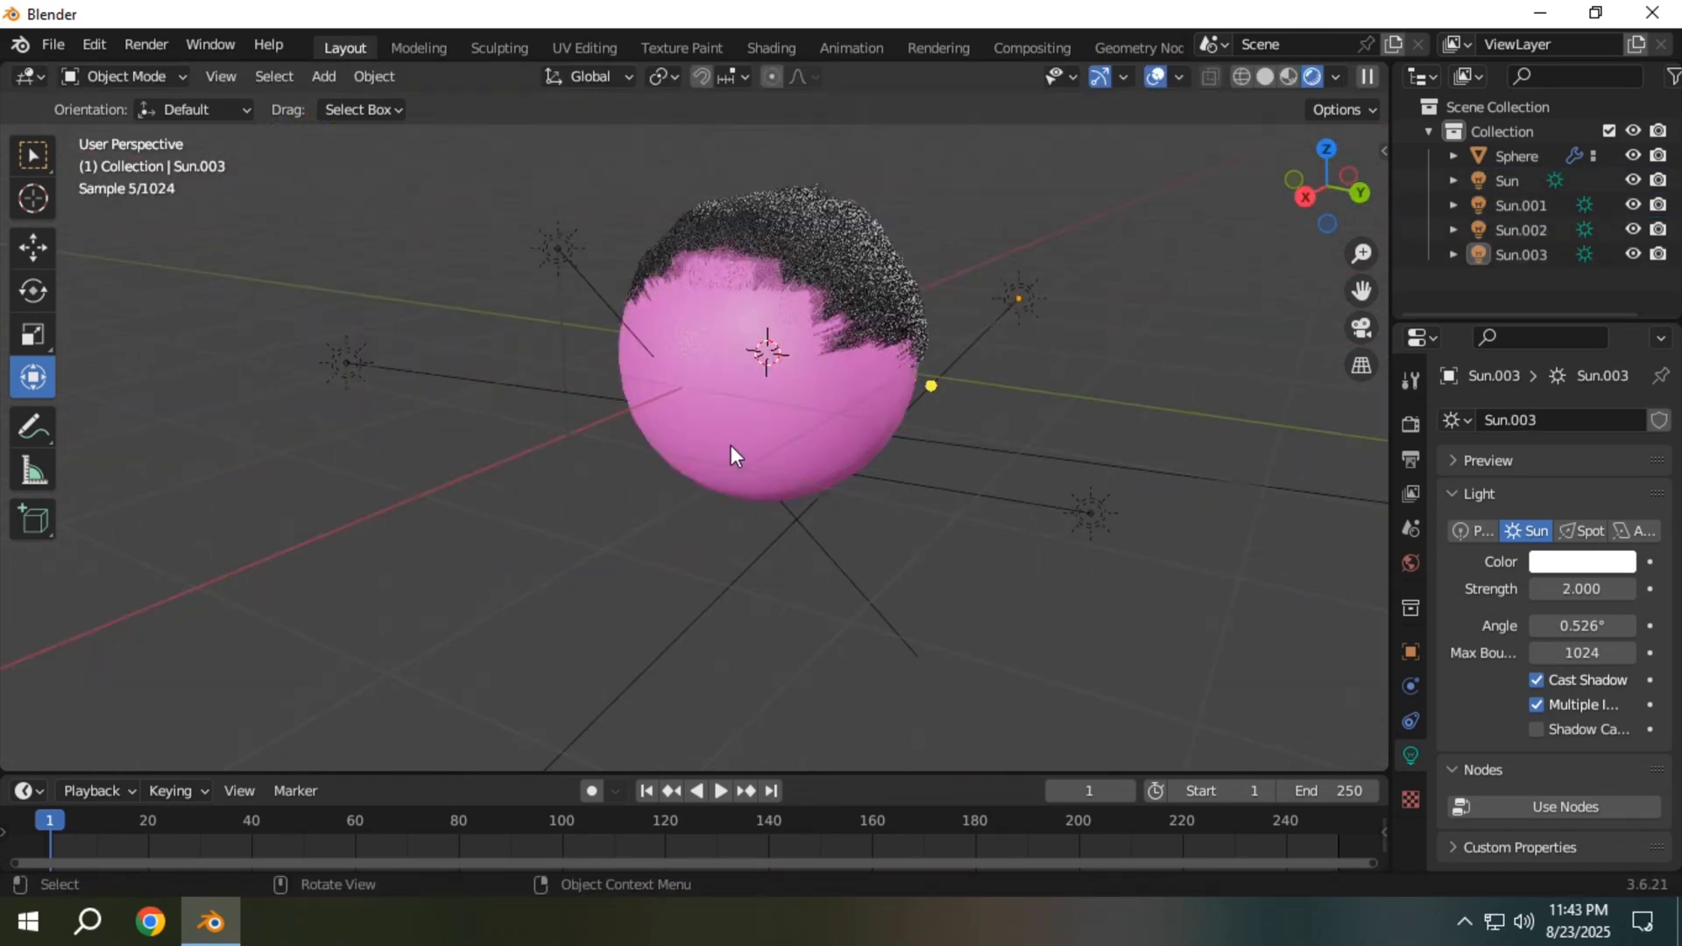
# Step: Add a camera, align it to the current view of the sphere and show the View settings in the sidebar
pyautogui.keyDown('shift'); pyautogui.moveTo(731, 445); pyautogui.dragTo(726, 512, button='middle'); pyautogui.keyUp('shift')
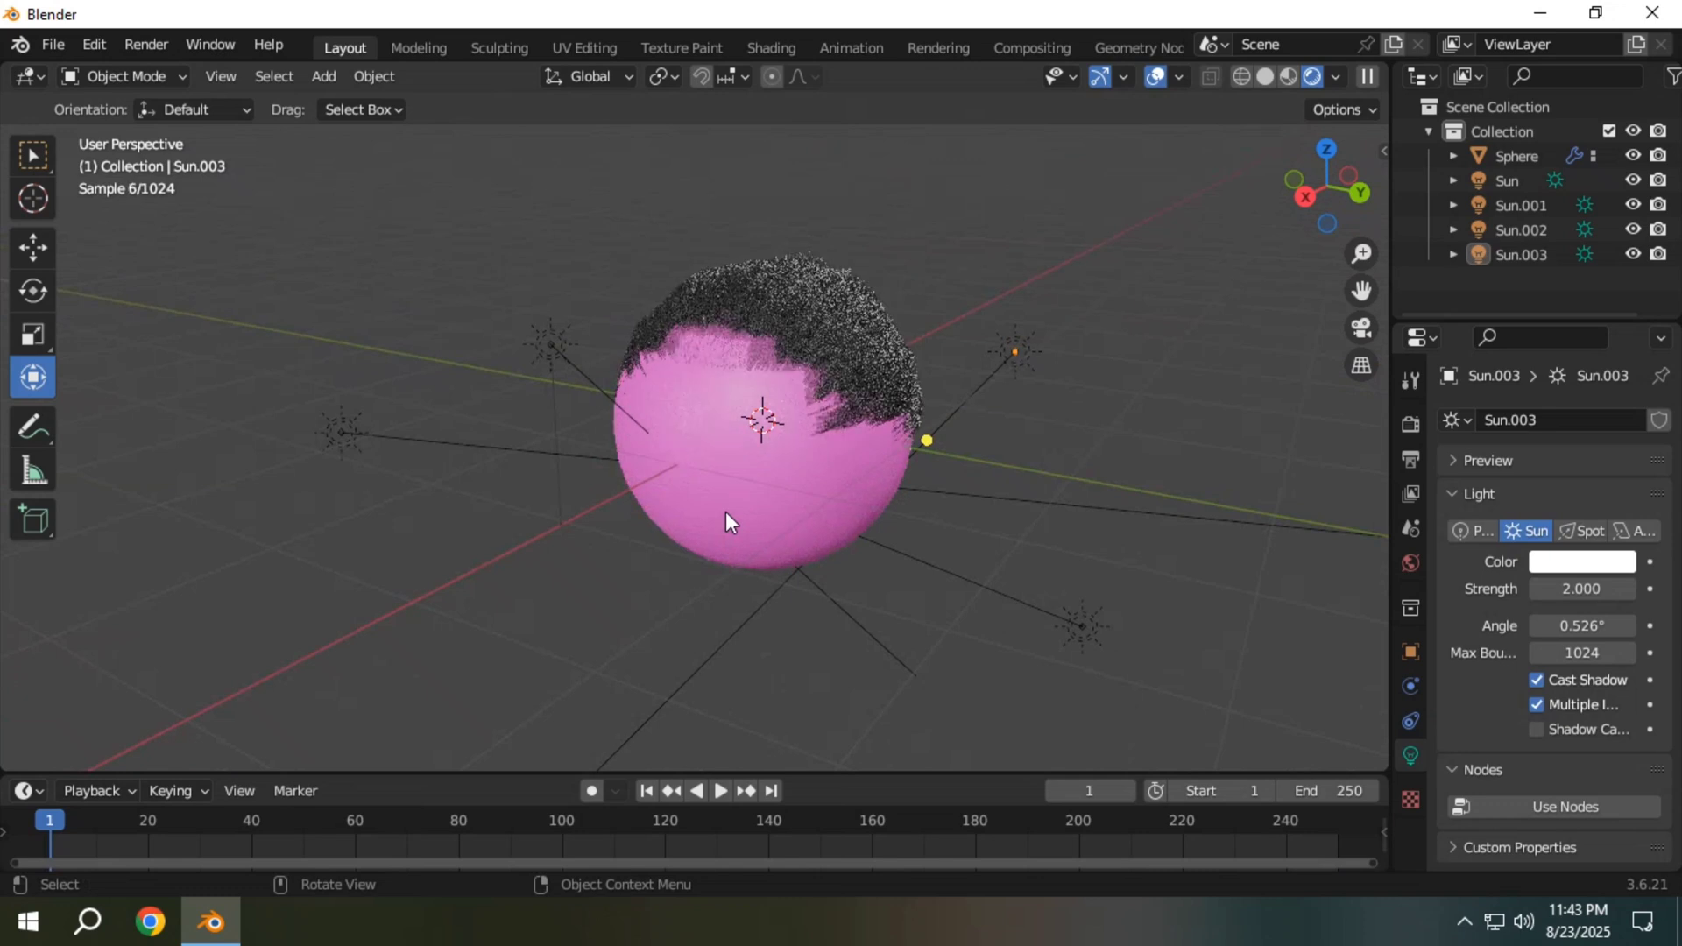
pyautogui.hotkey('shift', 'a')
pyautogui.moveTo(725, 511)
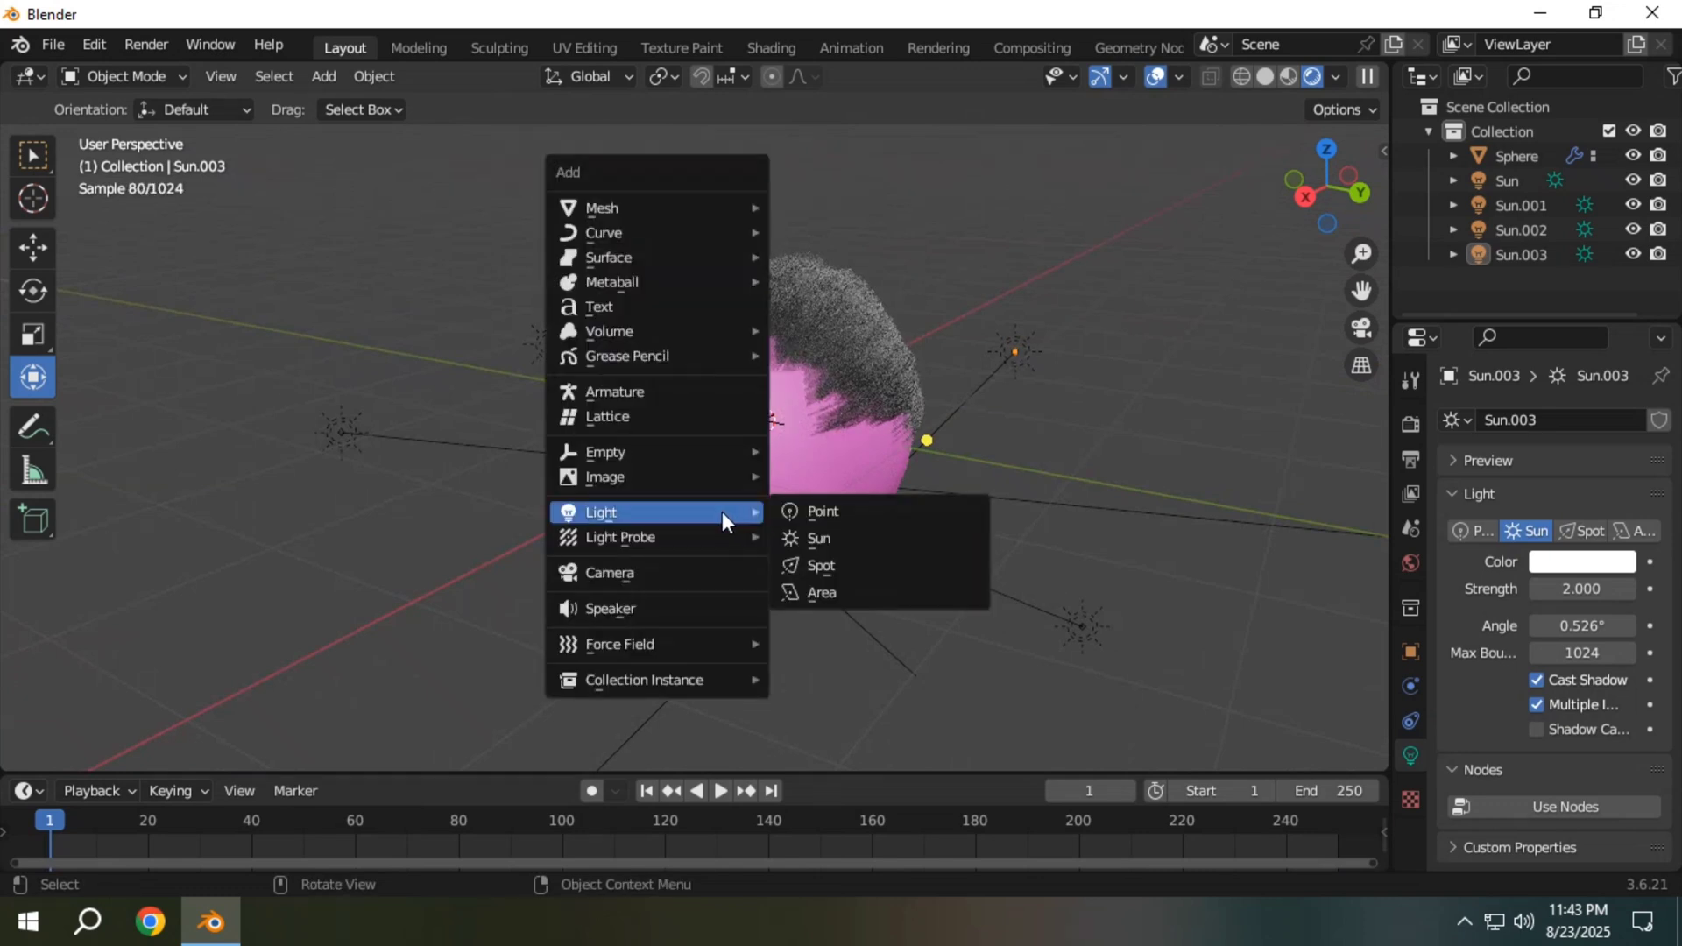
pyautogui.click(666, 570)
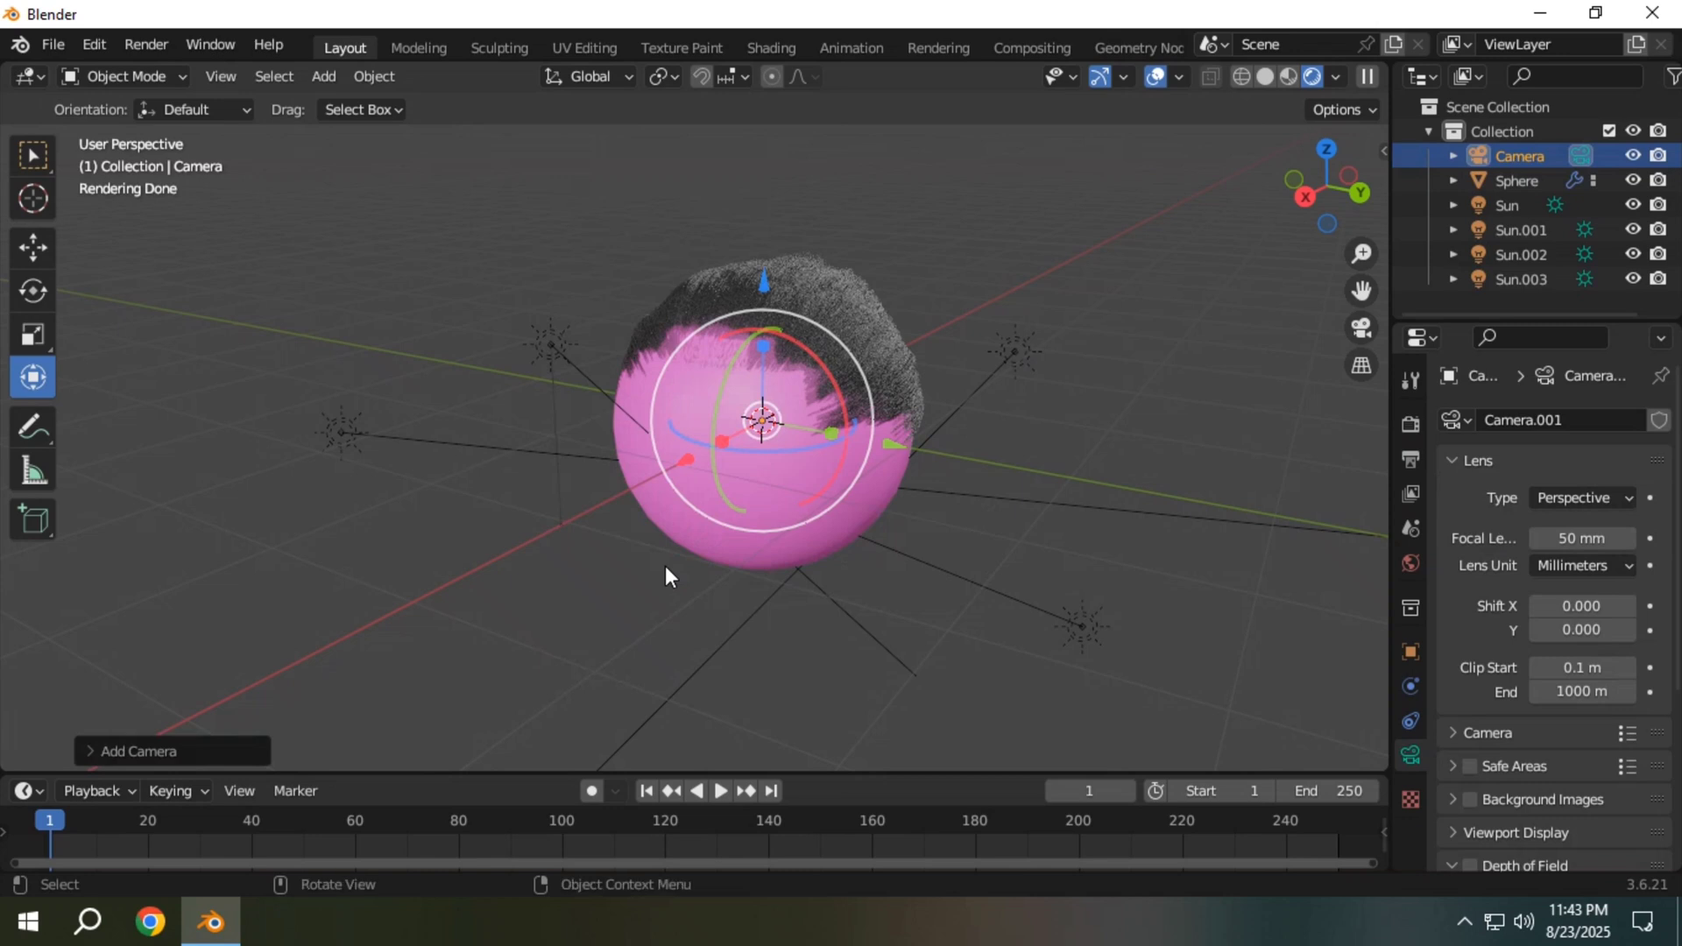
pyautogui.press('ctrl+KP_0')
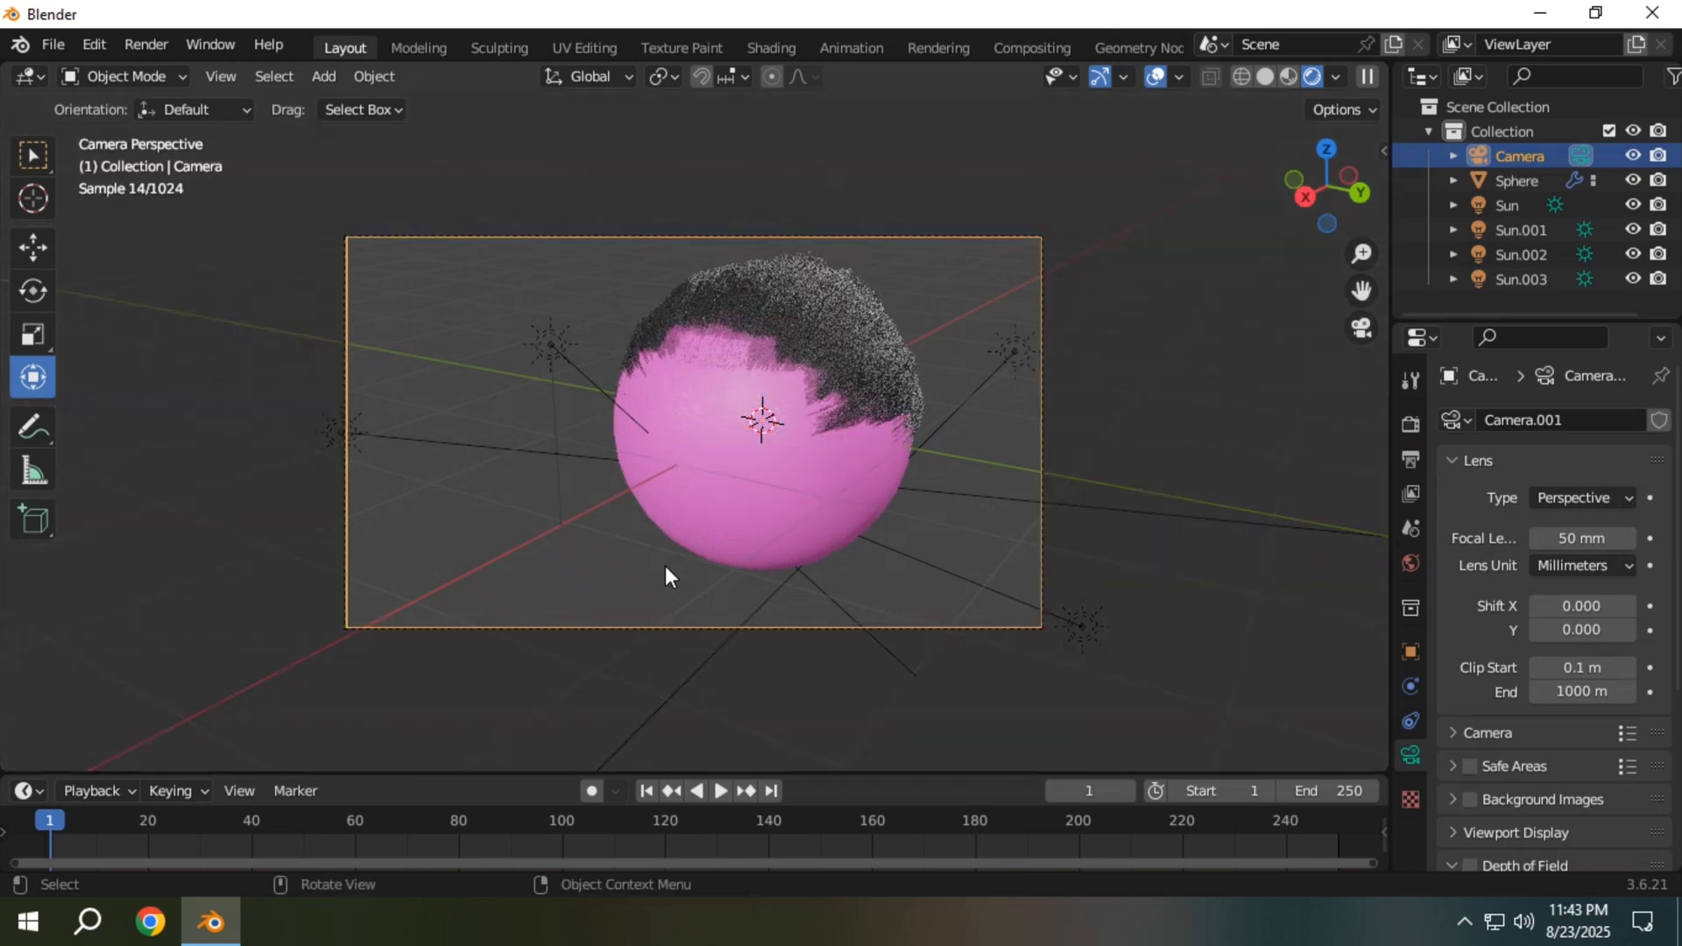
pyautogui.press('n')
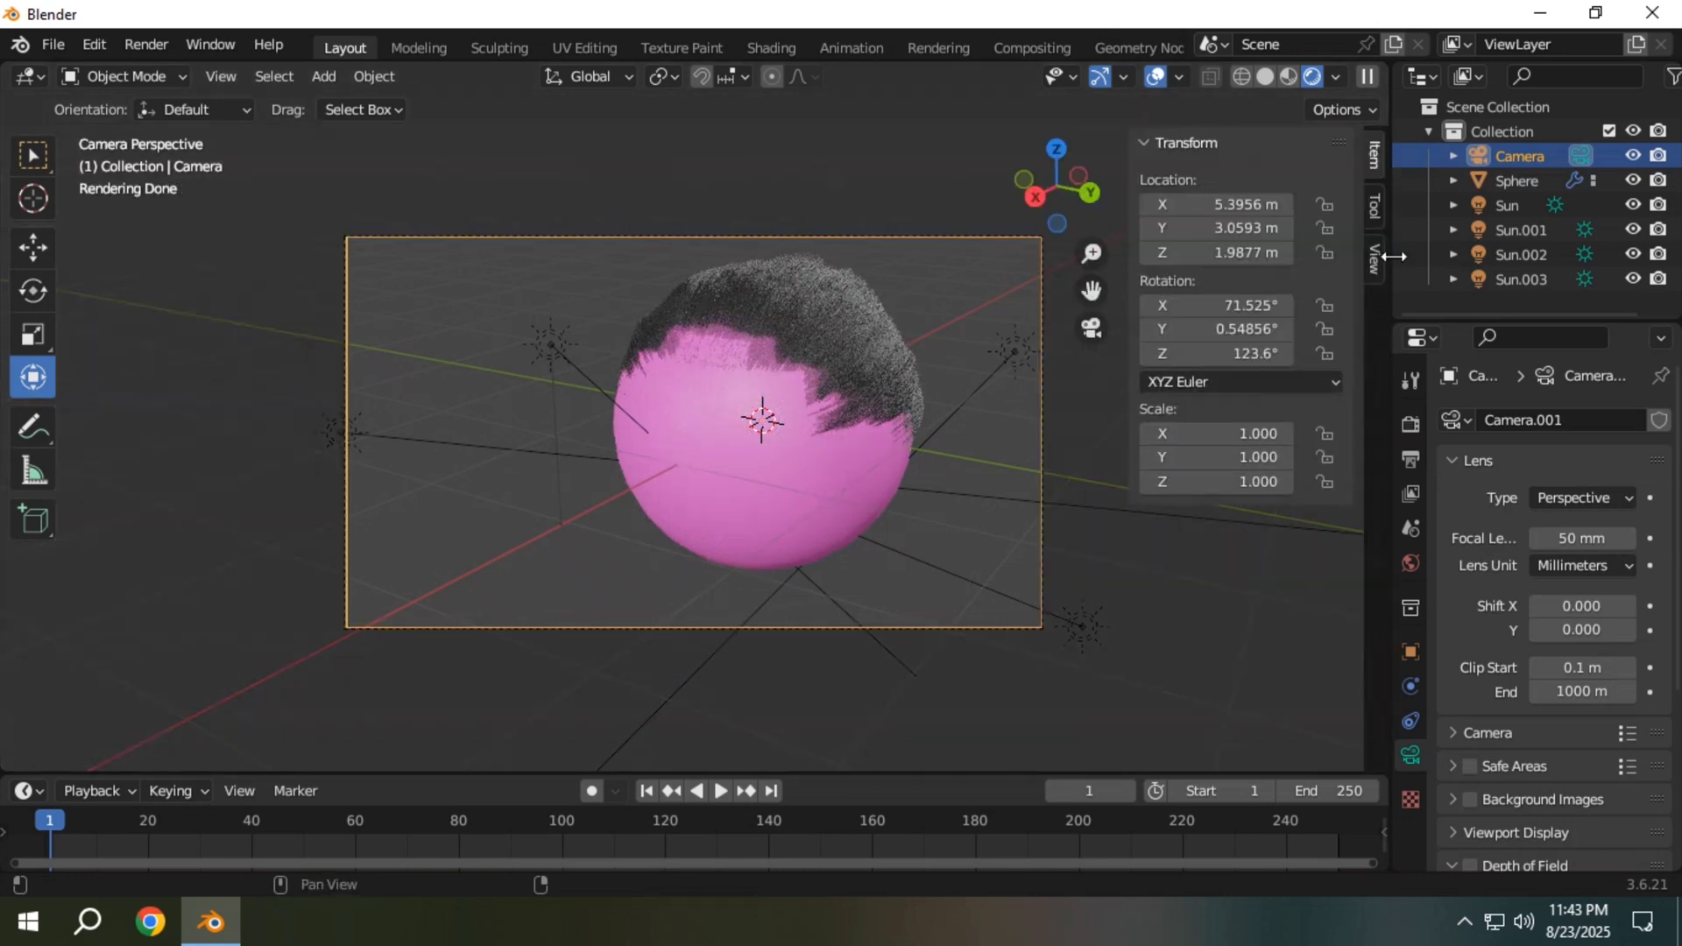
pyautogui.click(1379, 255)
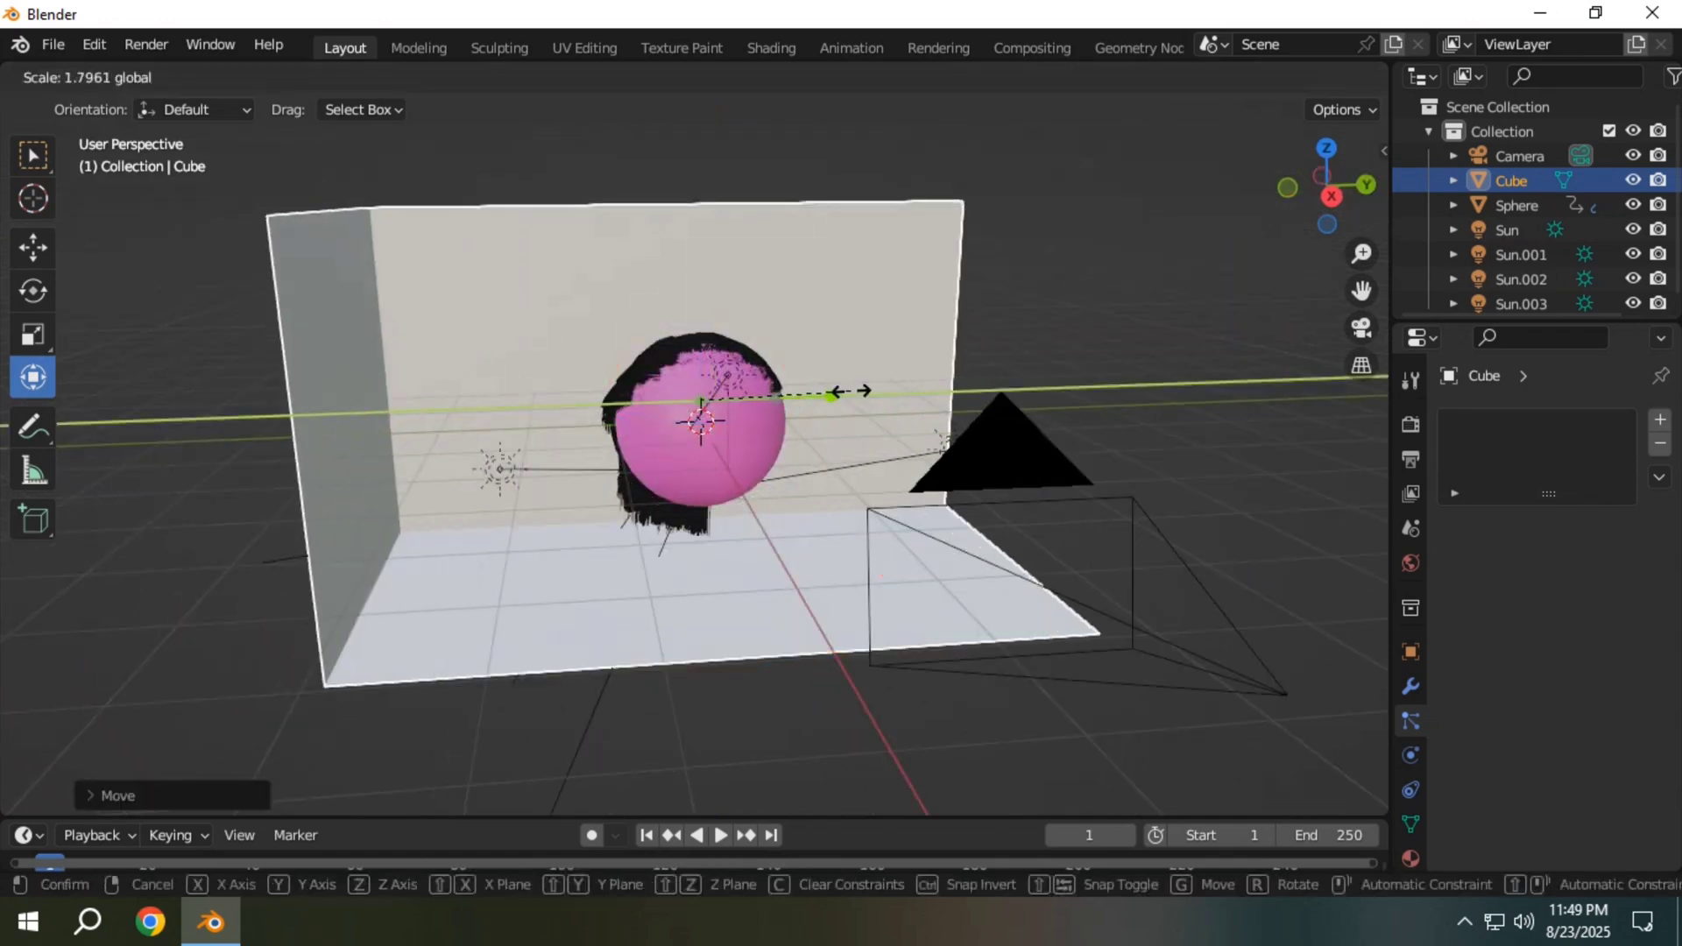
# Step: Give the open cube backdrop a blue material with Metallic 0.681 and Roughness 1
pyautogui.click(1608, 743)
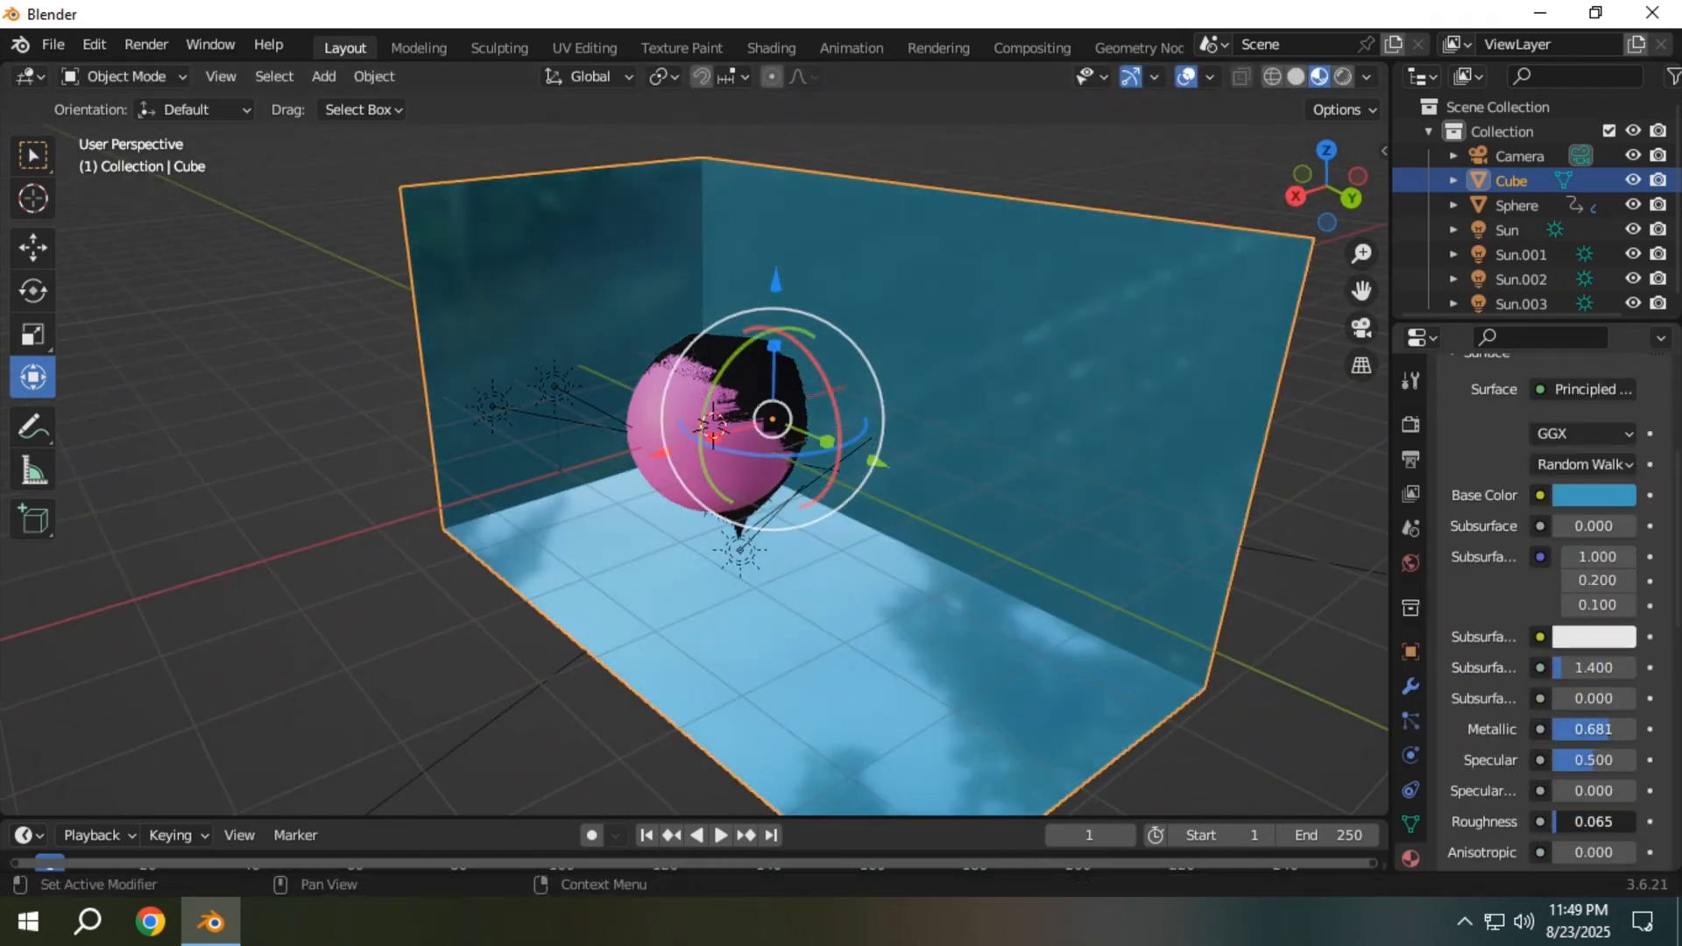
# Step: Lock the camera to the view, frame the sphere closely and keyframe the camera's location, rotation and scale at frame 1
pyautogui.press('KP_0')
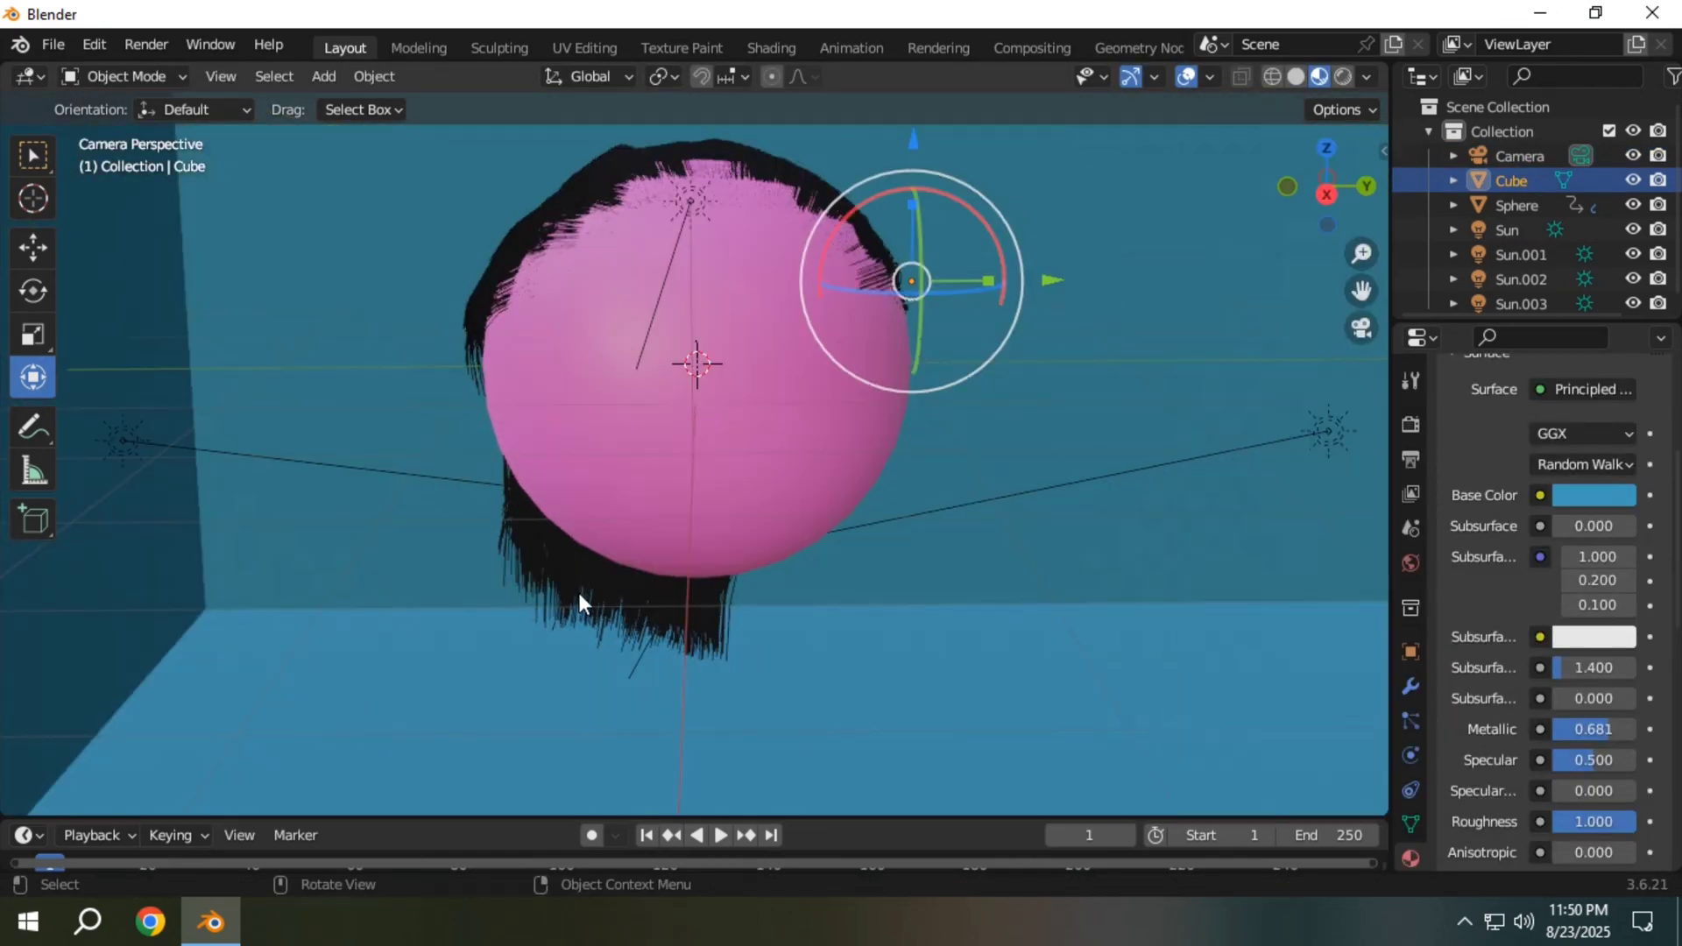
pyautogui.scroll(-5, 578, 601)
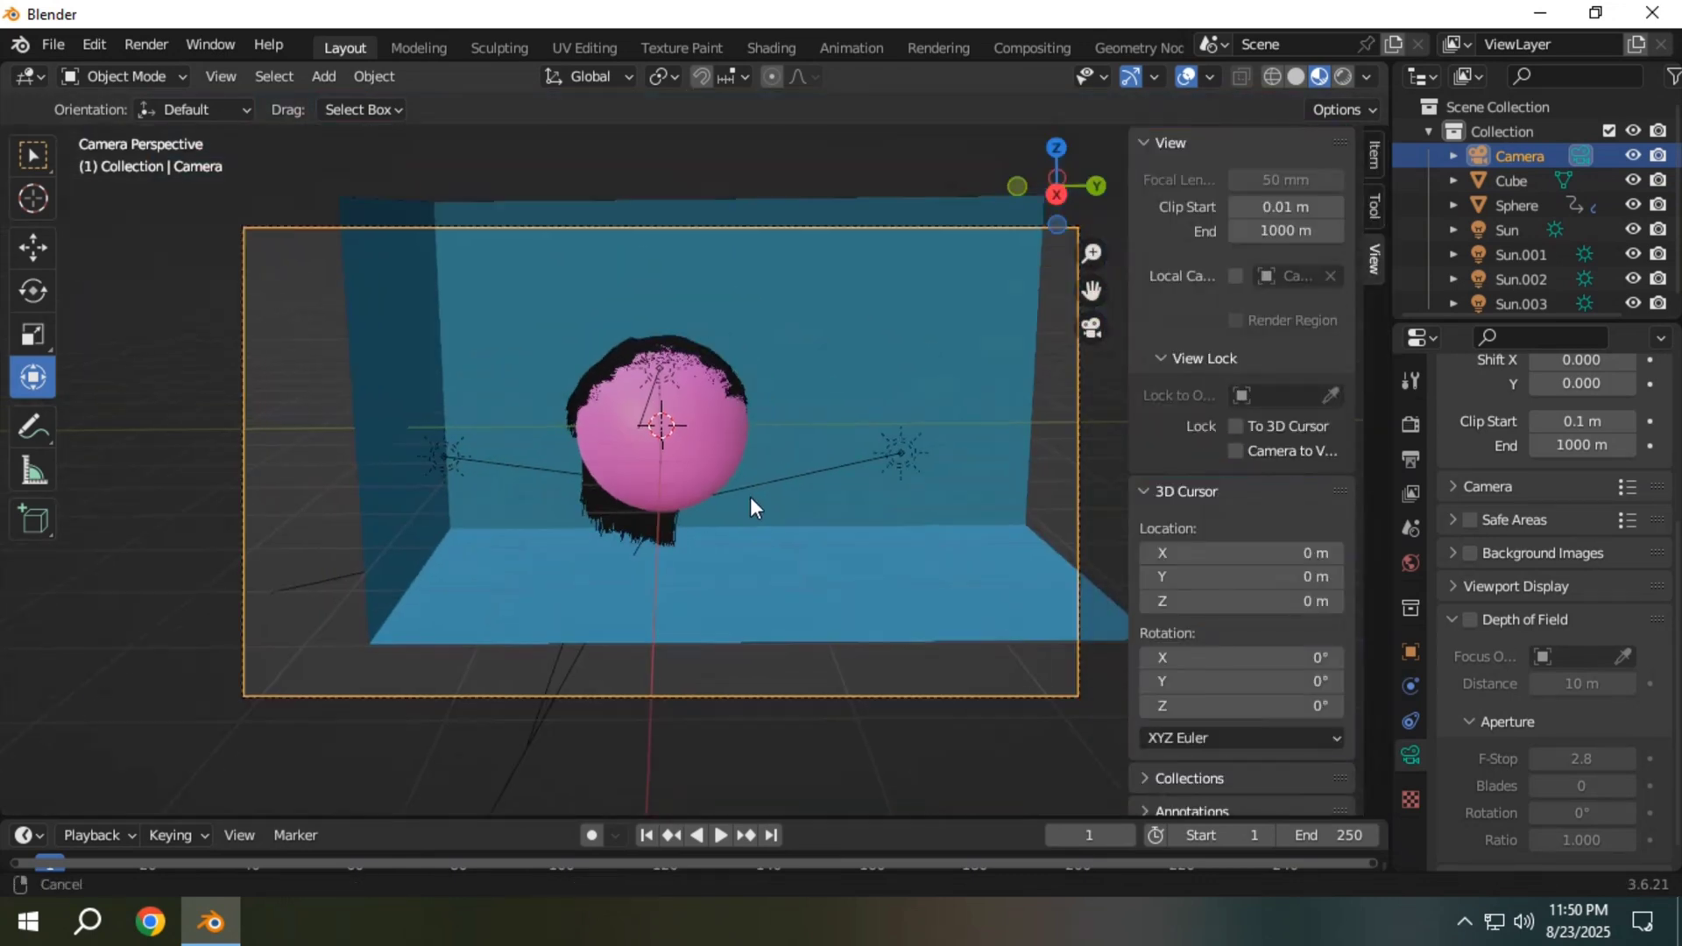
pyautogui.scroll(3, 728, 491)
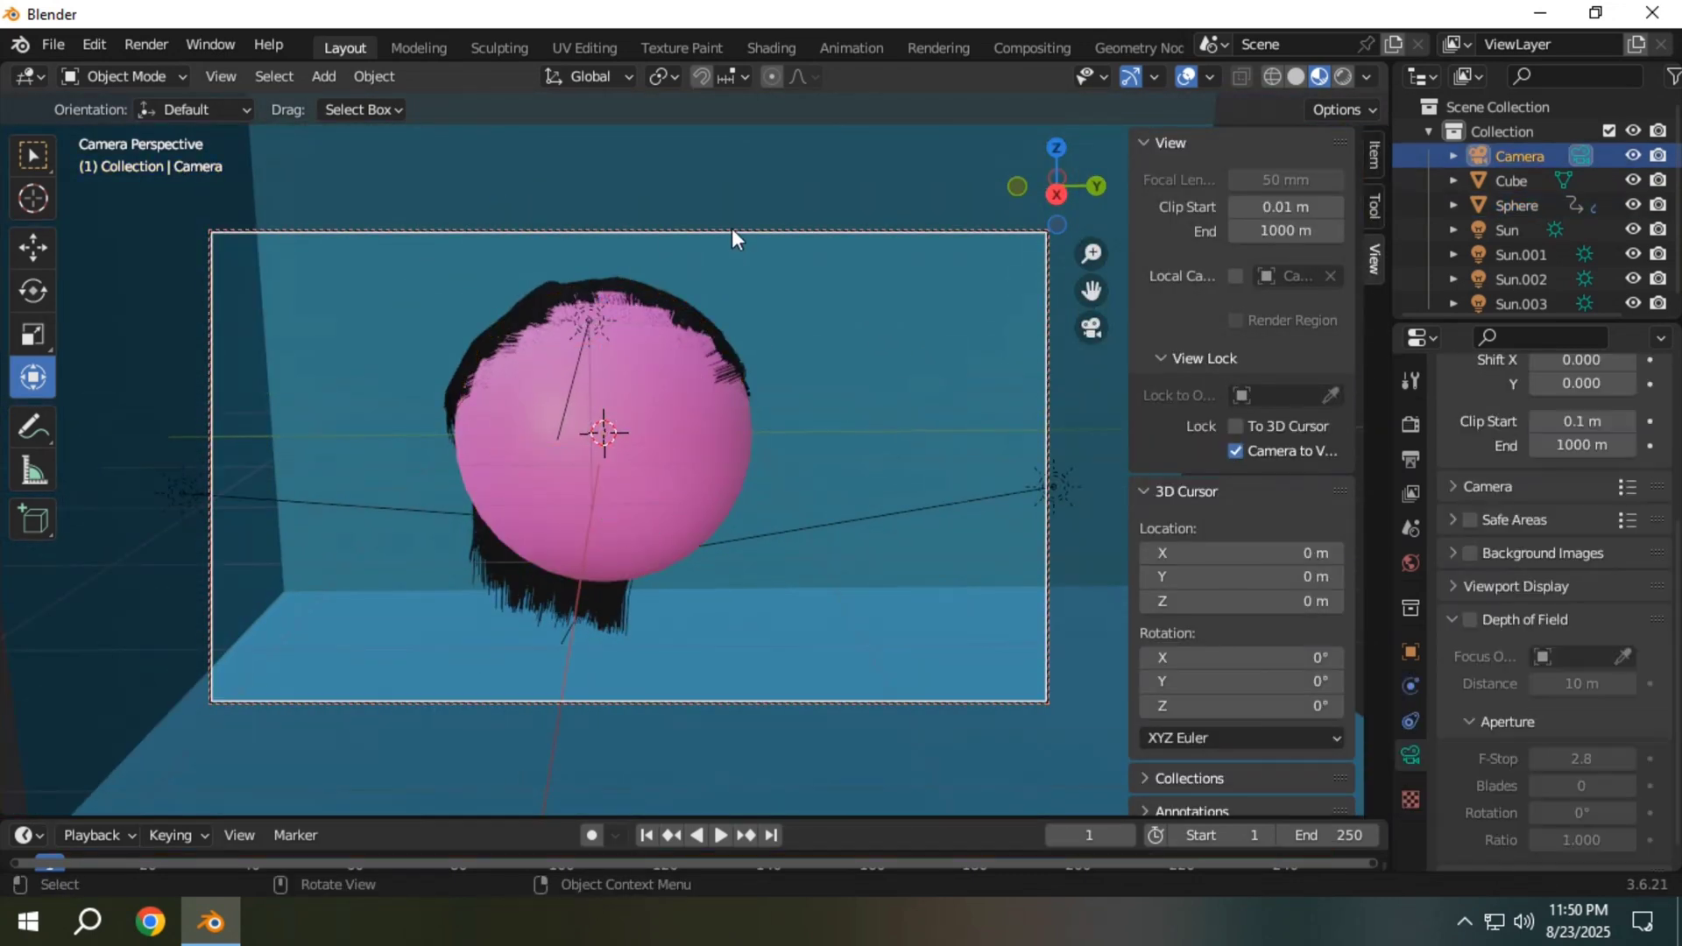
pyautogui.press('i')
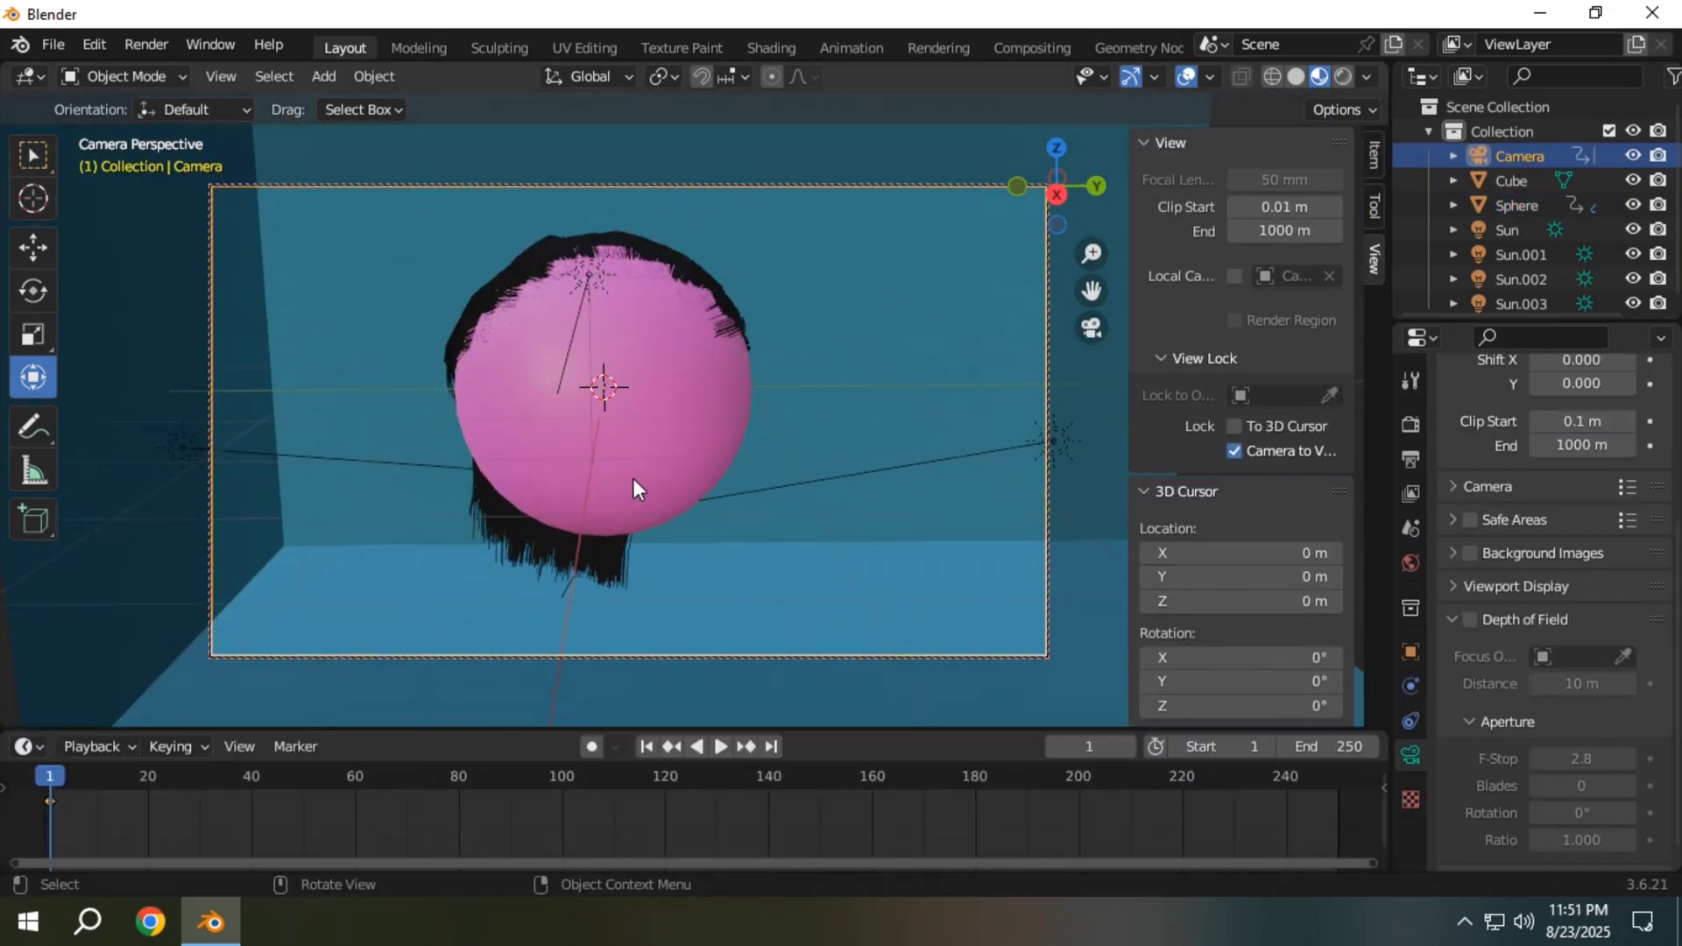
# Step: Preview the hair motion, then pull the camera back from the sphere and keyframe it at frame 60
pyautogui.press('space')
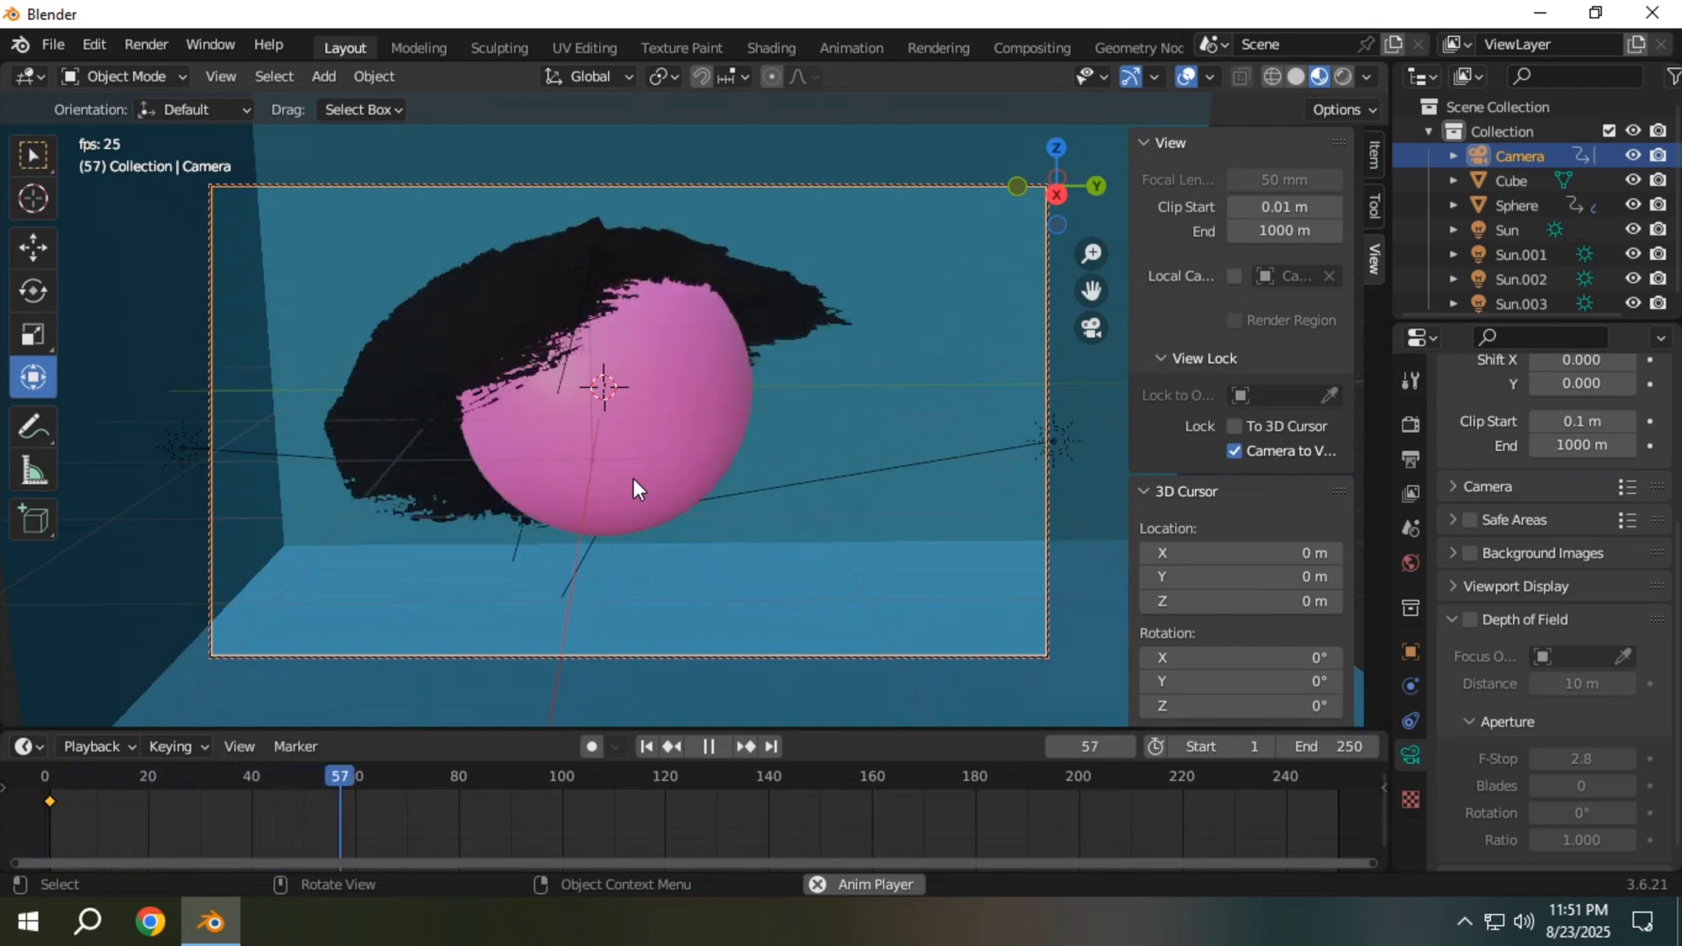
pyautogui.press('space')
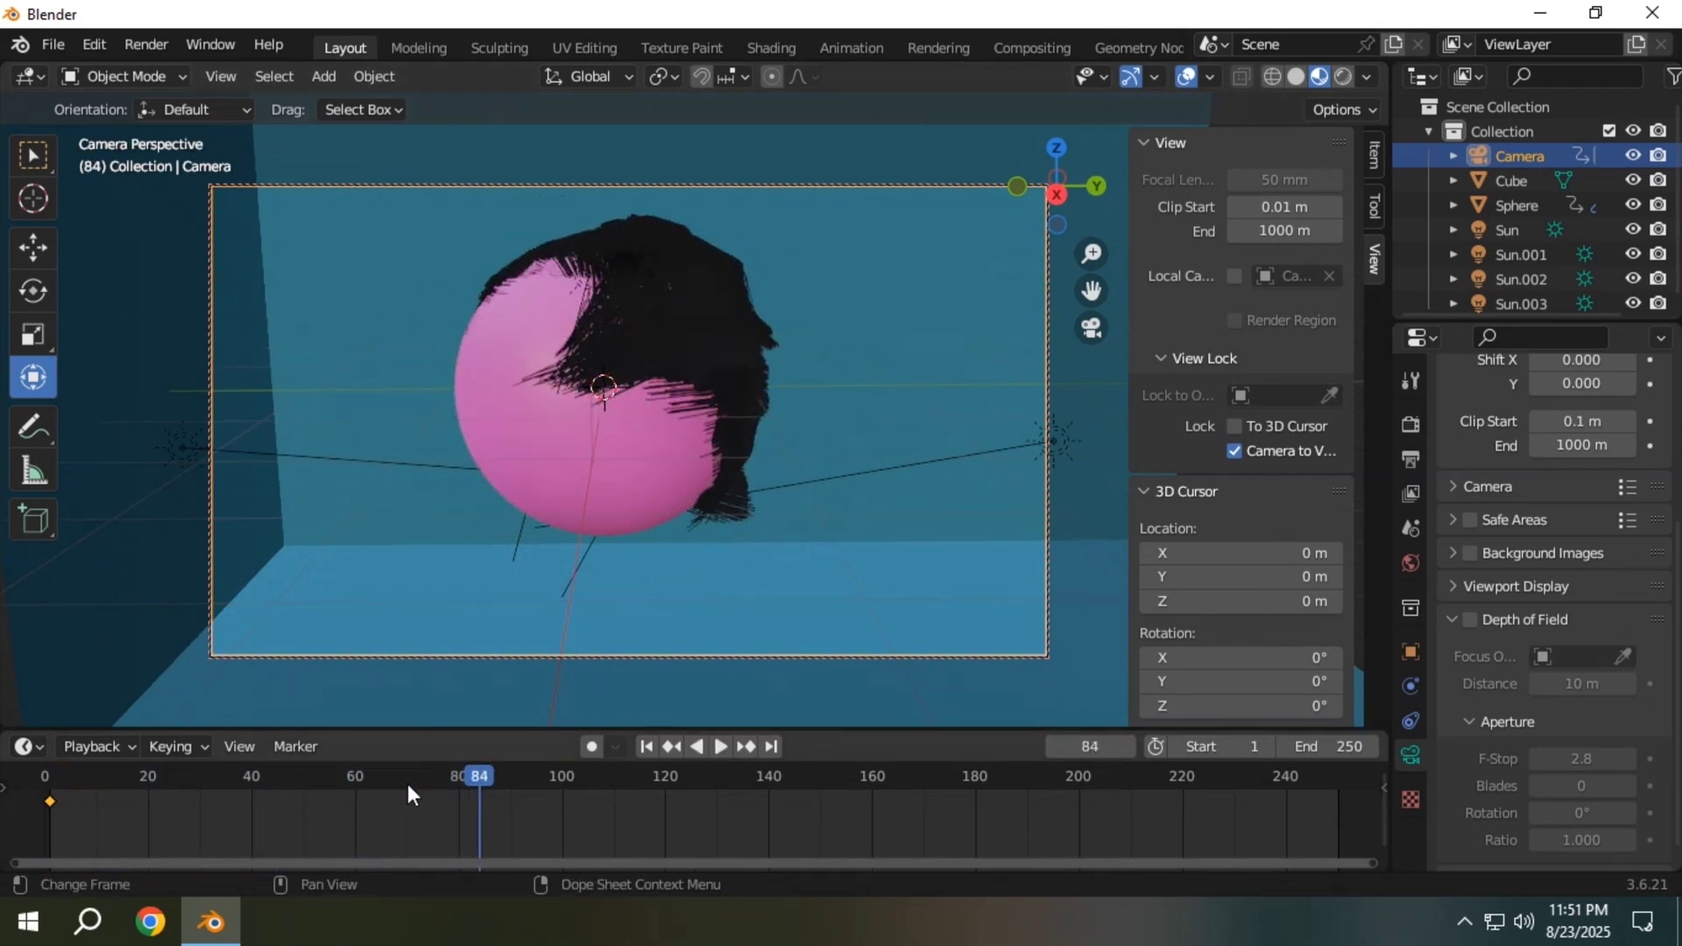
pyautogui.click(356, 783)
pyautogui.scroll(-5, 596, 518)
pyautogui.press('i')
# Step: Orbit the camera around the sphere and keyframe its positions at frames 120 and 160
pyautogui.click(665, 779)
pyautogui.moveTo(666, 490); pyautogui.dragTo(597, 514, button='middle')
pyautogui.press('i')
pyautogui.click(872, 779)
pyautogui.press('i')
# Step: Reframe the camera and keyframe its positions at frames 187, 219 and 250
pyautogui.click(1170, 775)
pyautogui.press('i')
pyautogui.click(1058, 792)
pyautogui.scroll(-4, 597, 514)
pyautogui.press('i')
pyautogui.moveTo(1176, 776); pyautogui.dragTo(1339, 778)
pyautogui.press('i')
# Step: Copy the camera's frame 1 keyframe, paste it at frame 30 and play back the camera animation
pyautogui.click(50, 802)
pyautogui.hotkey('ctrl', 'c')
pyautogui.hotkey('ctrl', 'v')
pyautogui.press('space')
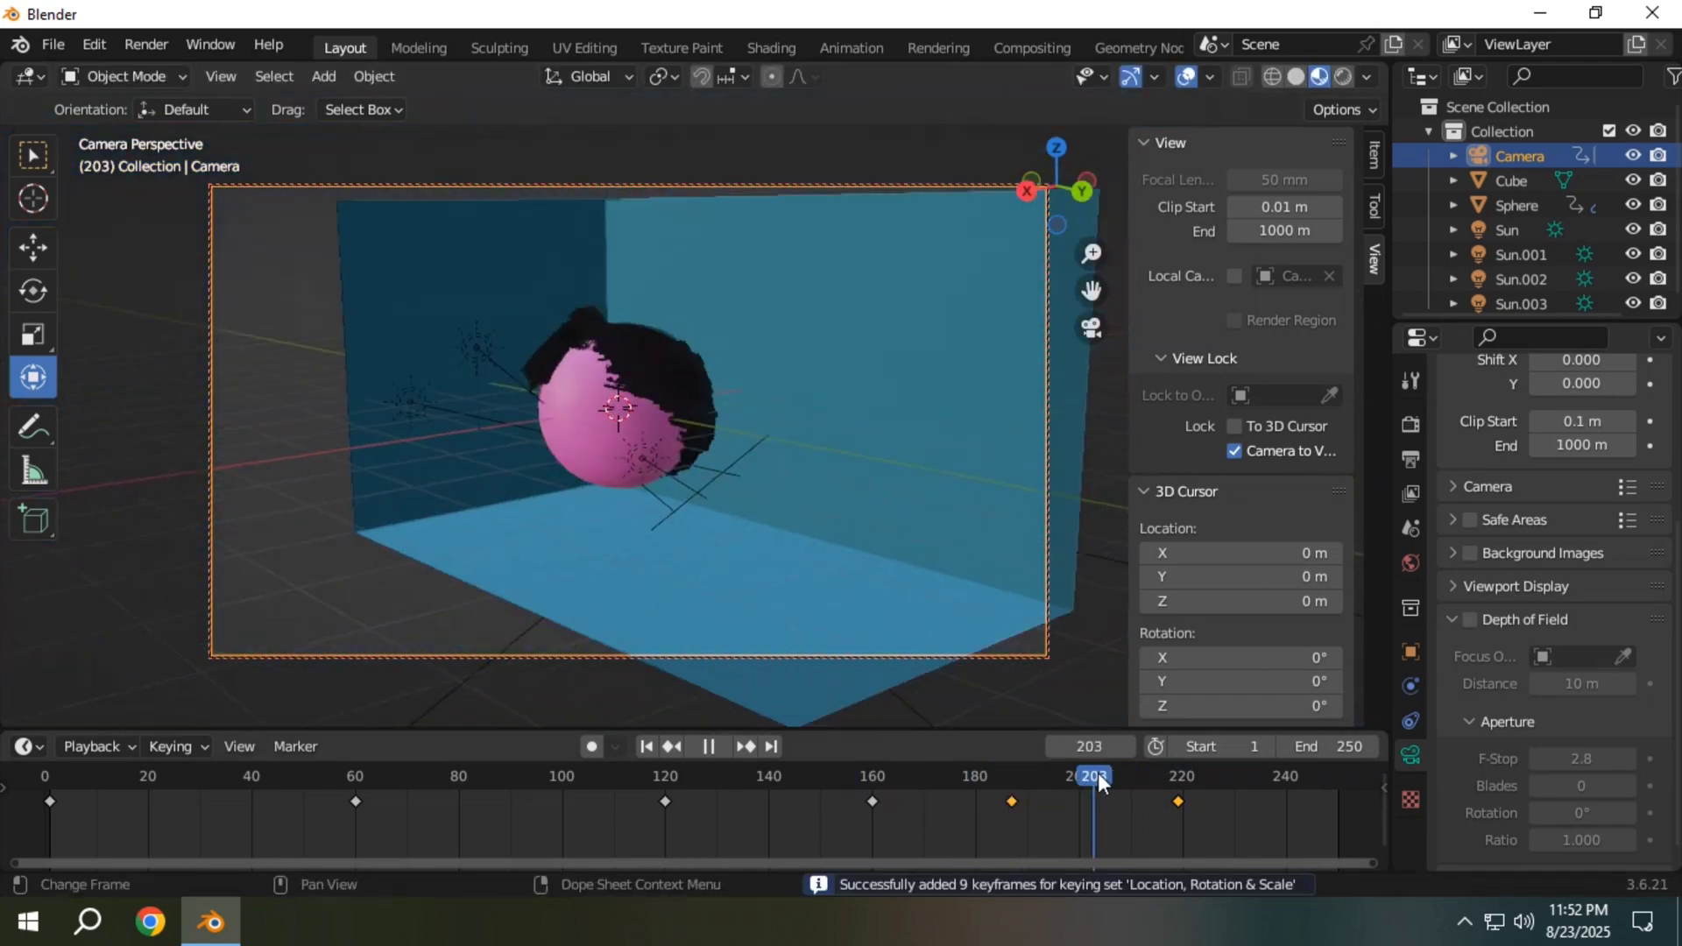
pyautogui.press('space')
pyautogui.hotkey('ctrl', 'v')
pyautogui.press('space')
pyautogui.press('space')
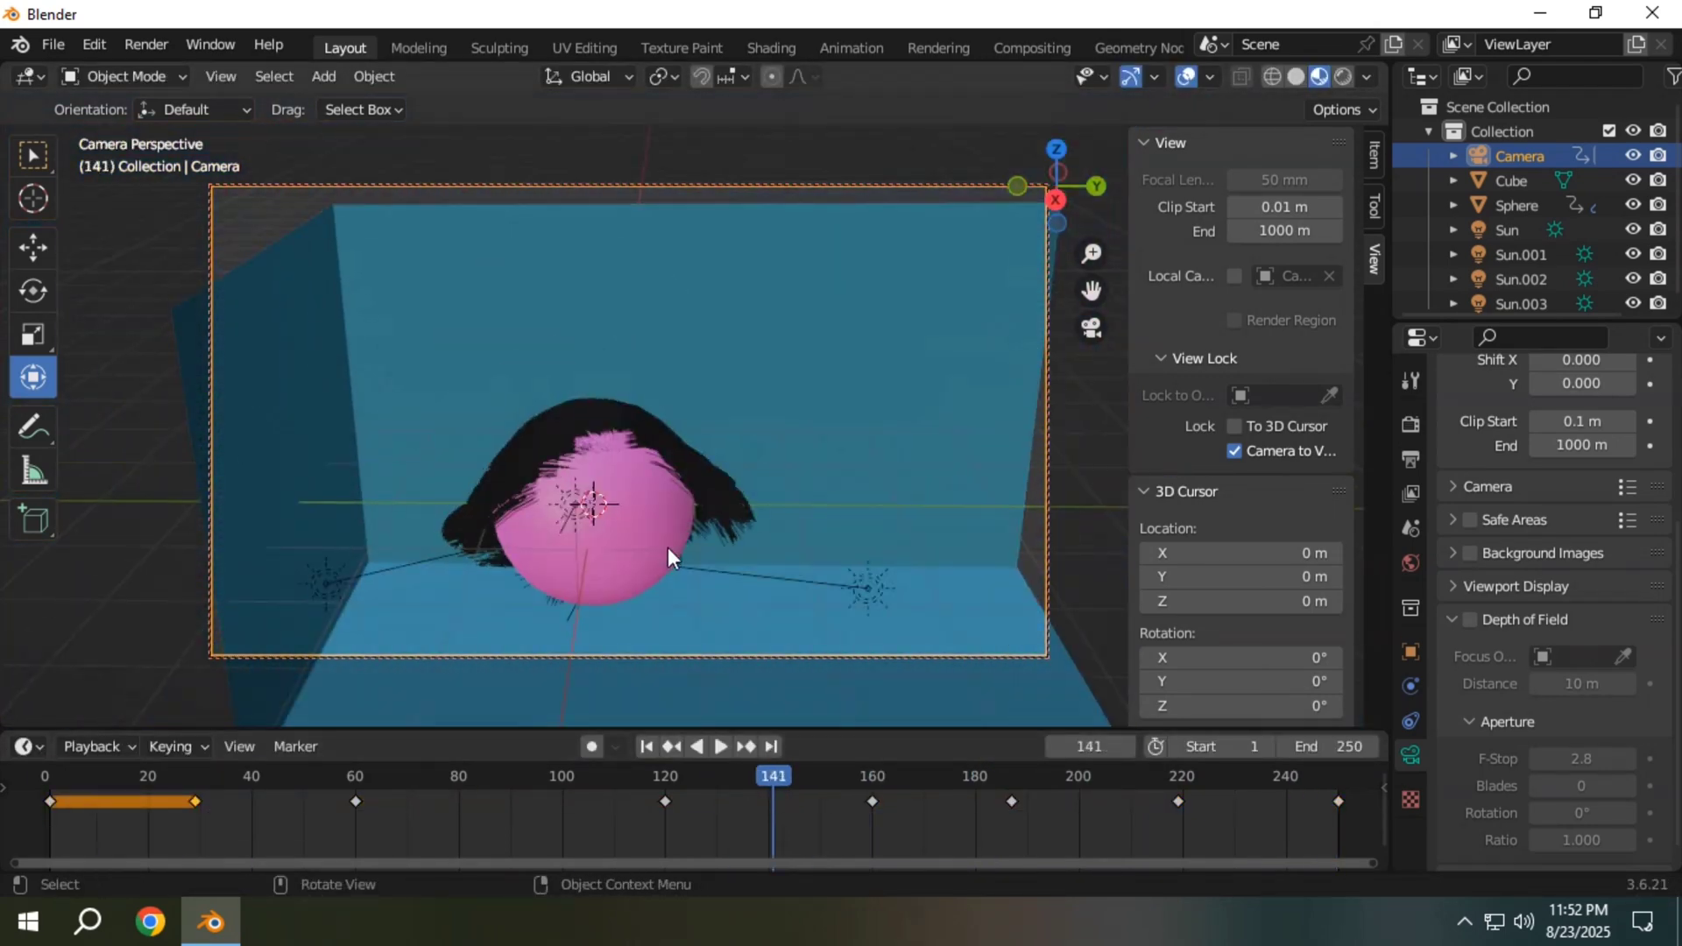
# Step: Insert two more camera keyframes, one of them at frame 141, playing the animation between them
pyautogui.press('i')
pyautogui.press('space')
pyautogui.press('space')
pyautogui.press('i')
pyautogui.press('space')
pyautogui.press('space')
# Step: Collapse the timeline, leave the camera view, hide the sidebar and face the sphere at an angle
pyautogui.moveTo(1130, 728); pyautogui.dragTo(1139, 841)
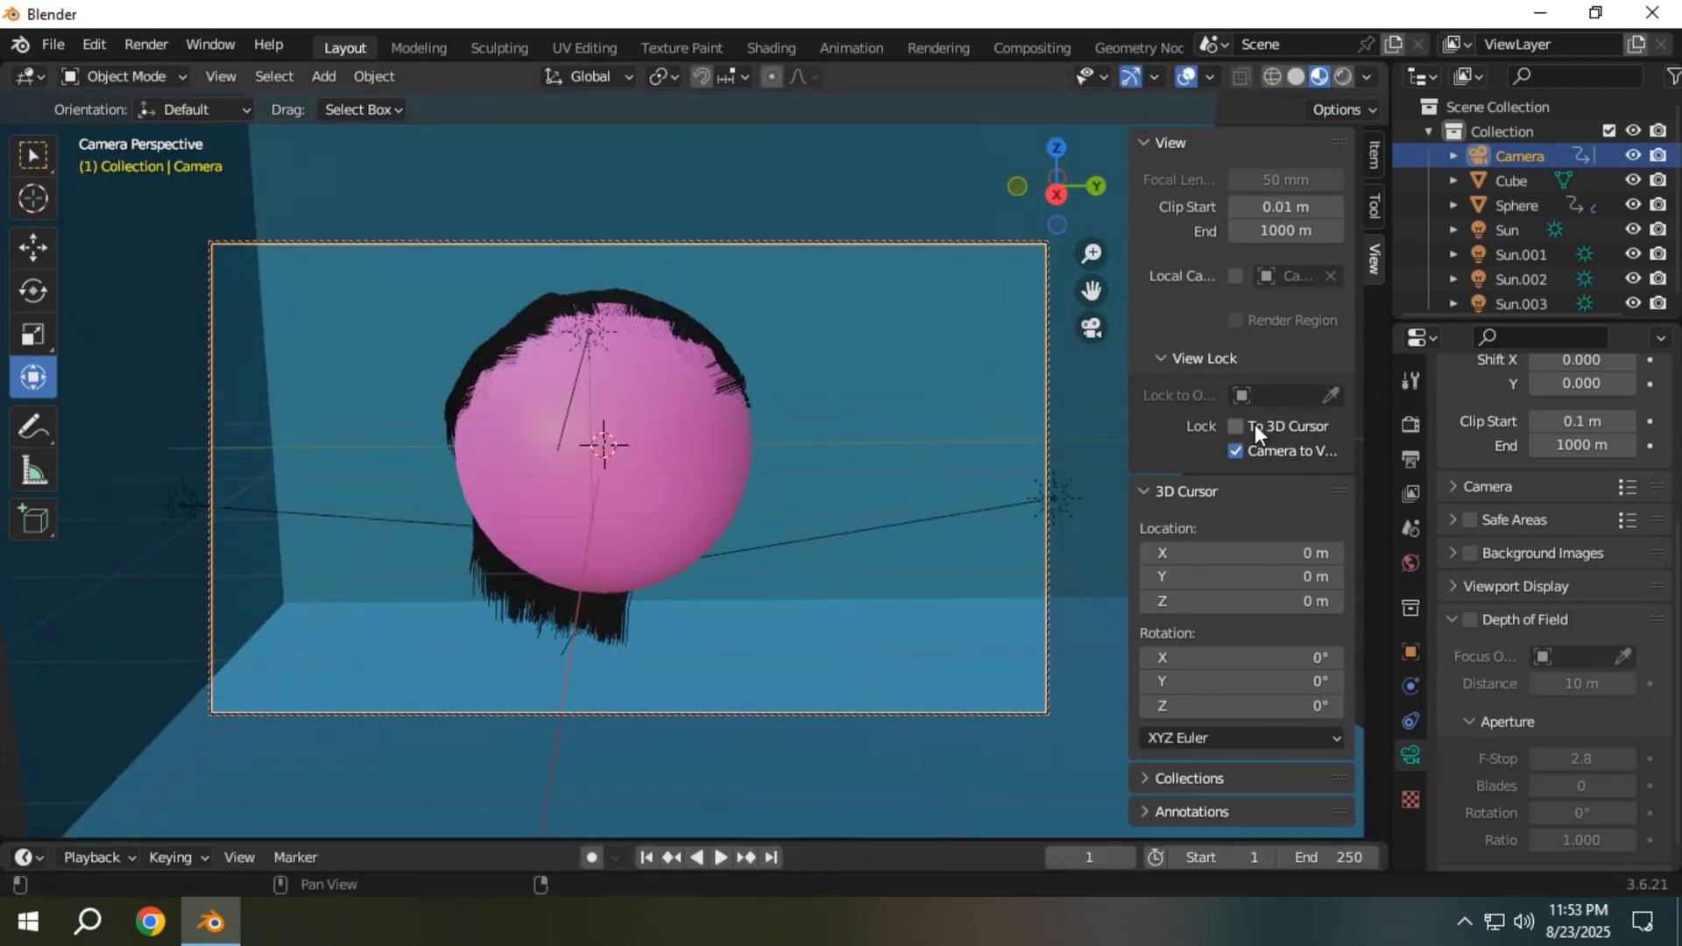
pyautogui.press('KP_0')
pyautogui.moveTo(911, 495); pyautogui.dragTo(774, 531, button='middle')
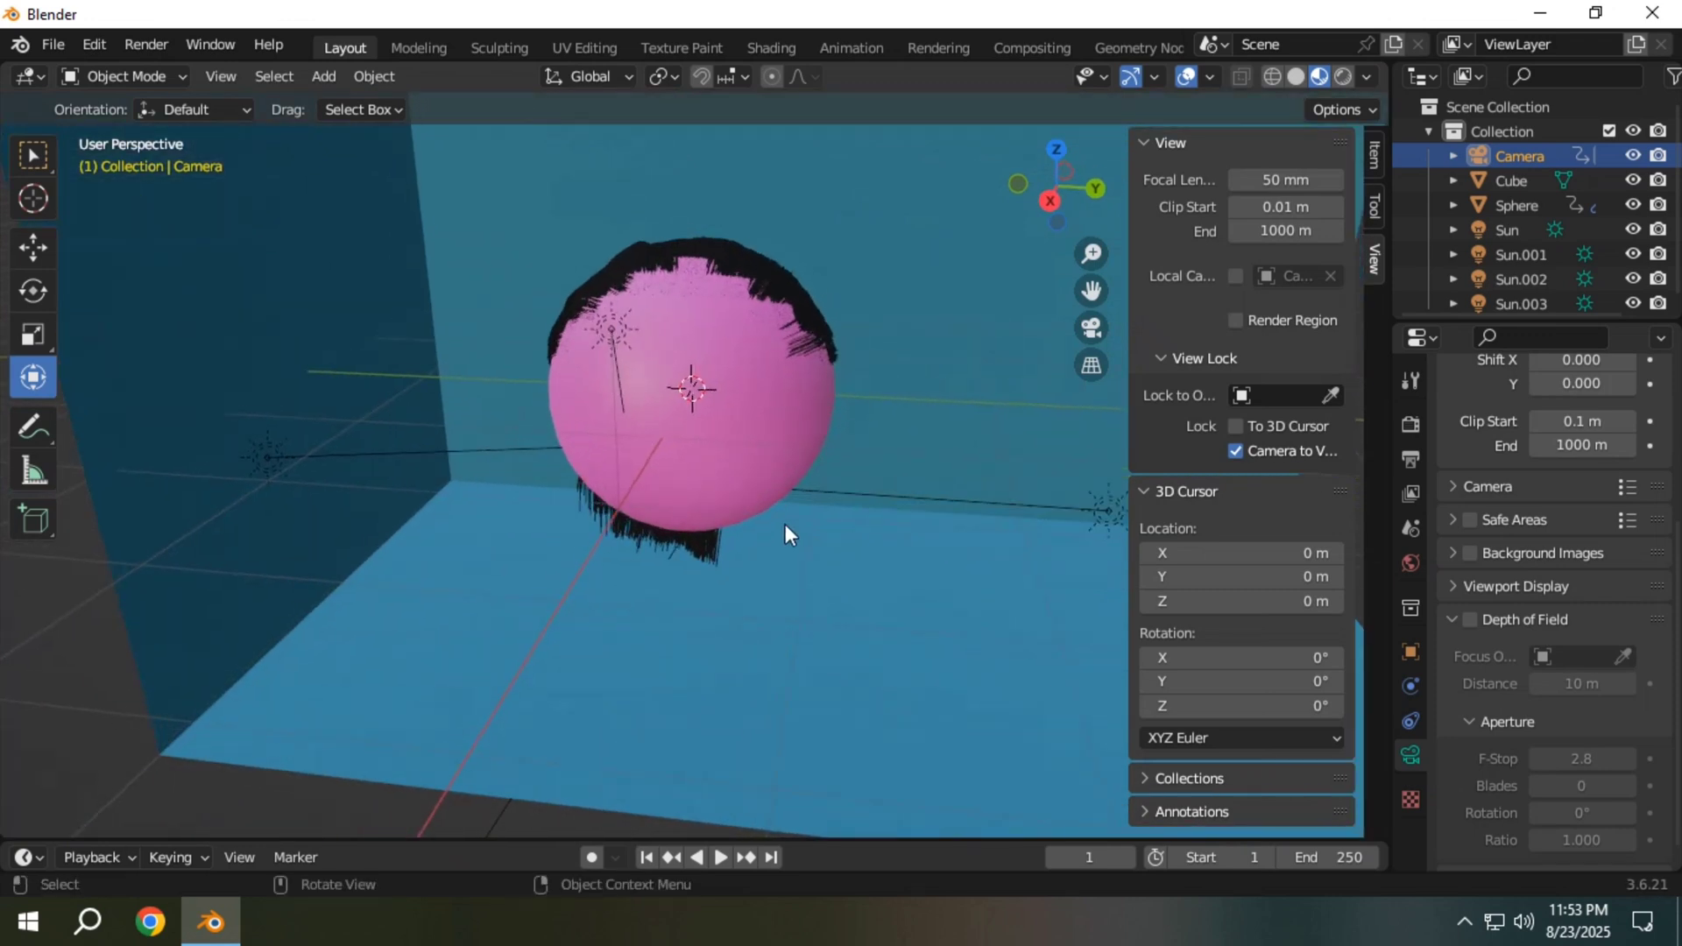
pyautogui.press('n')
pyautogui.moveTo(777, 526); pyautogui.dragTo(743, 487, button='middle')
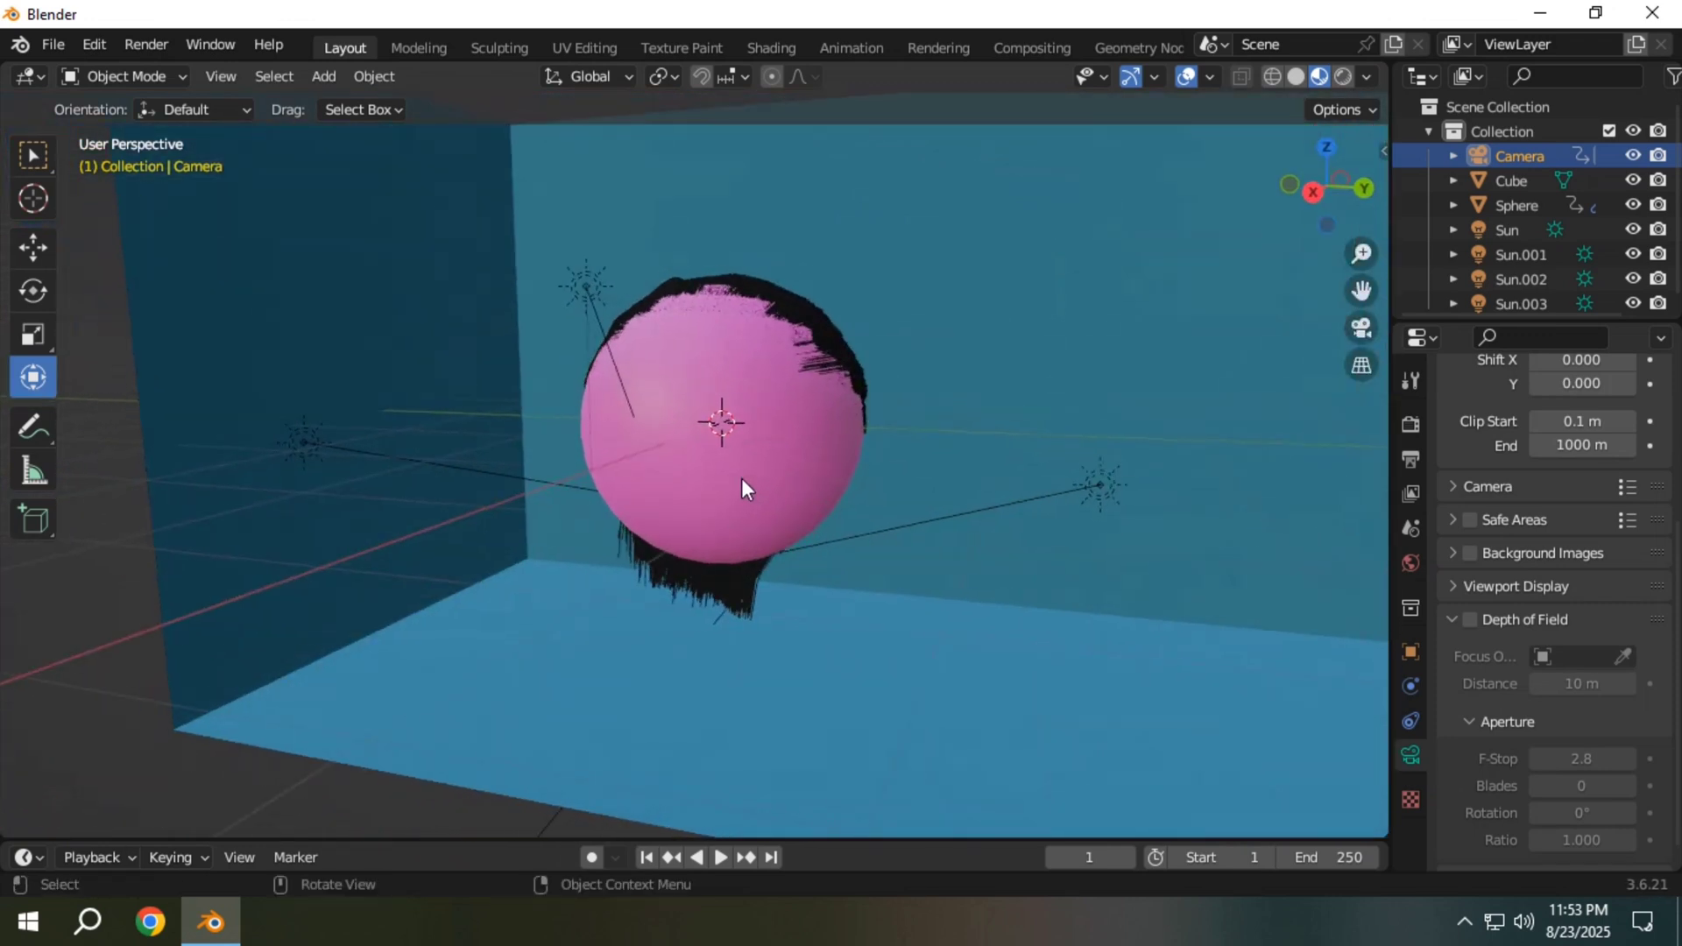
# Step: Play the animation in both perspective and camera view, then return to frame 1
pyautogui.click(719, 856)
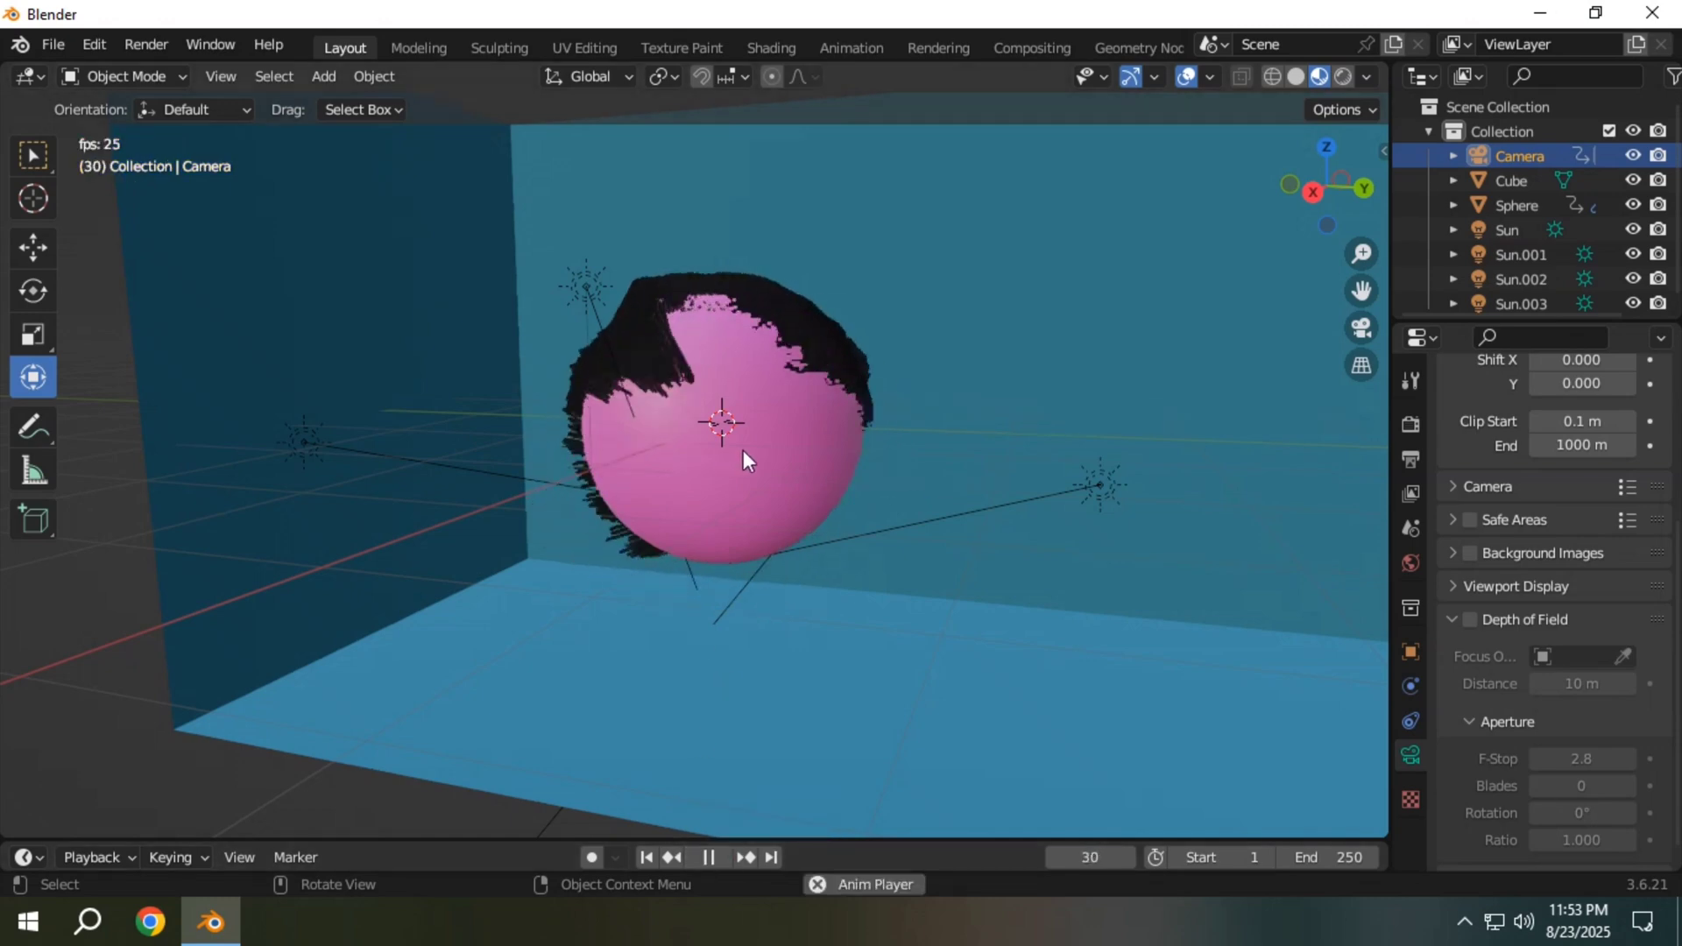
pyautogui.moveTo(743, 452)
pyautogui.mouseDown(button='middle')
pyautogui.moveTo(642, 485)
pyautogui.moveTo(722, 509)
pyautogui.moveTo(783, 436)
pyautogui.moveTo(696, 424)
pyautogui.moveTo(724, 480)
pyautogui.moveTo(804, 500)
pyautogui.moveTo(835, 464)
pyautogui.moveTo(775, 452)
pyautogui.mouseUp(button='middle')
pyautogui.press('KP_0')
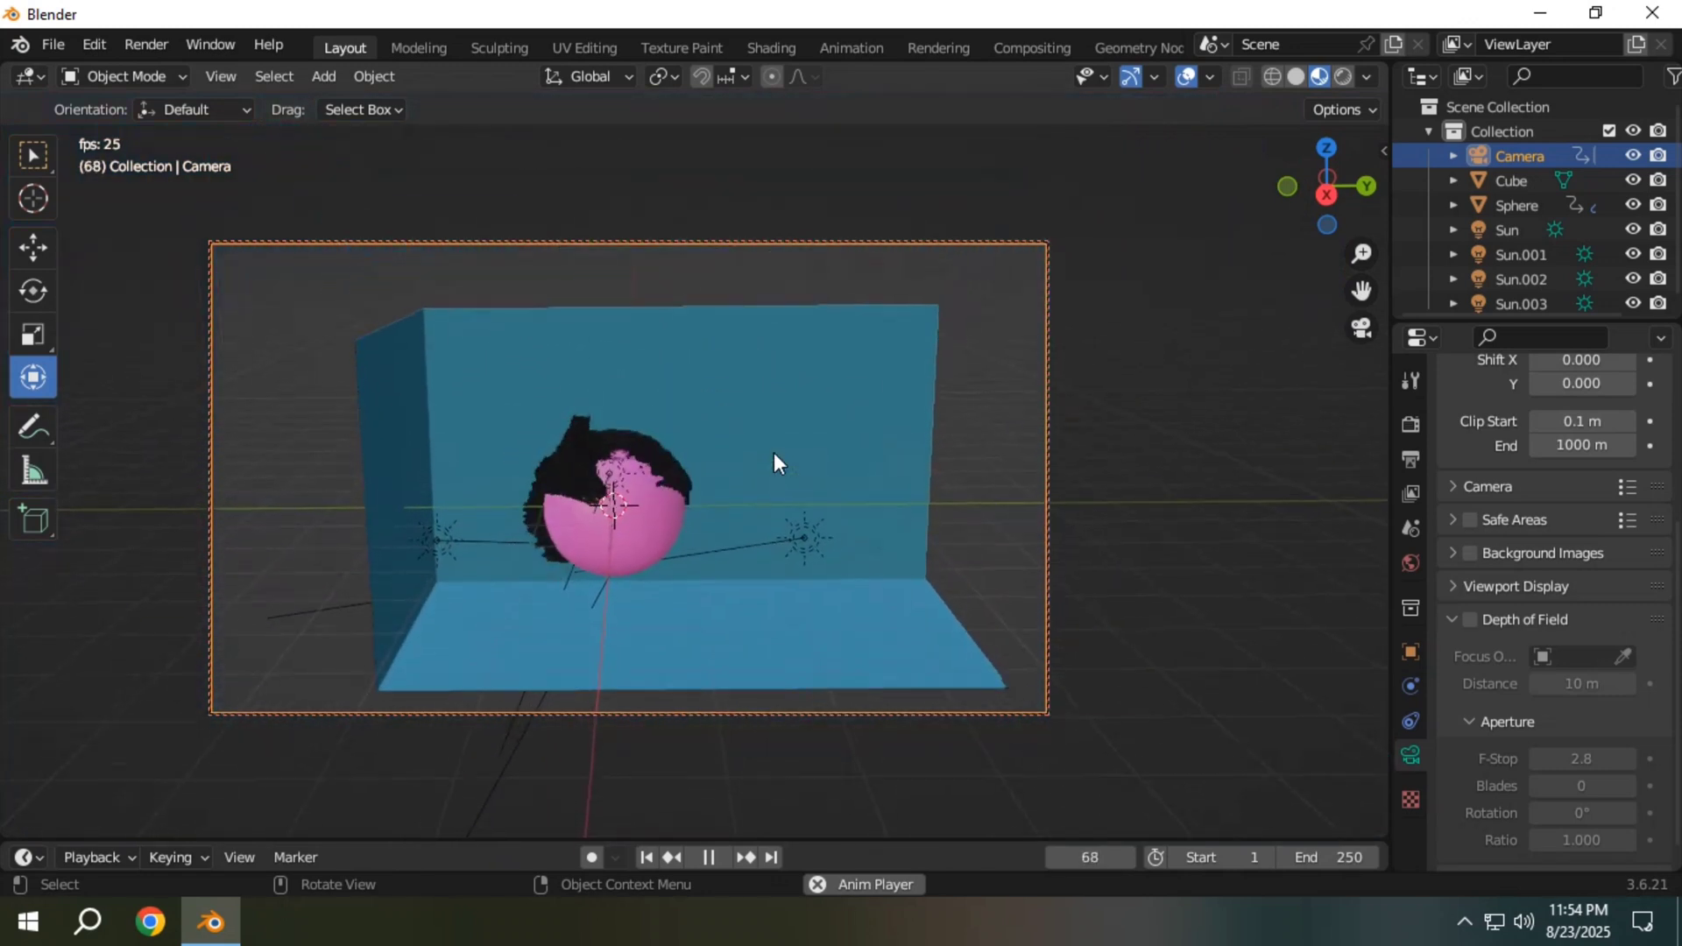
pyautogui.press('KP_0')
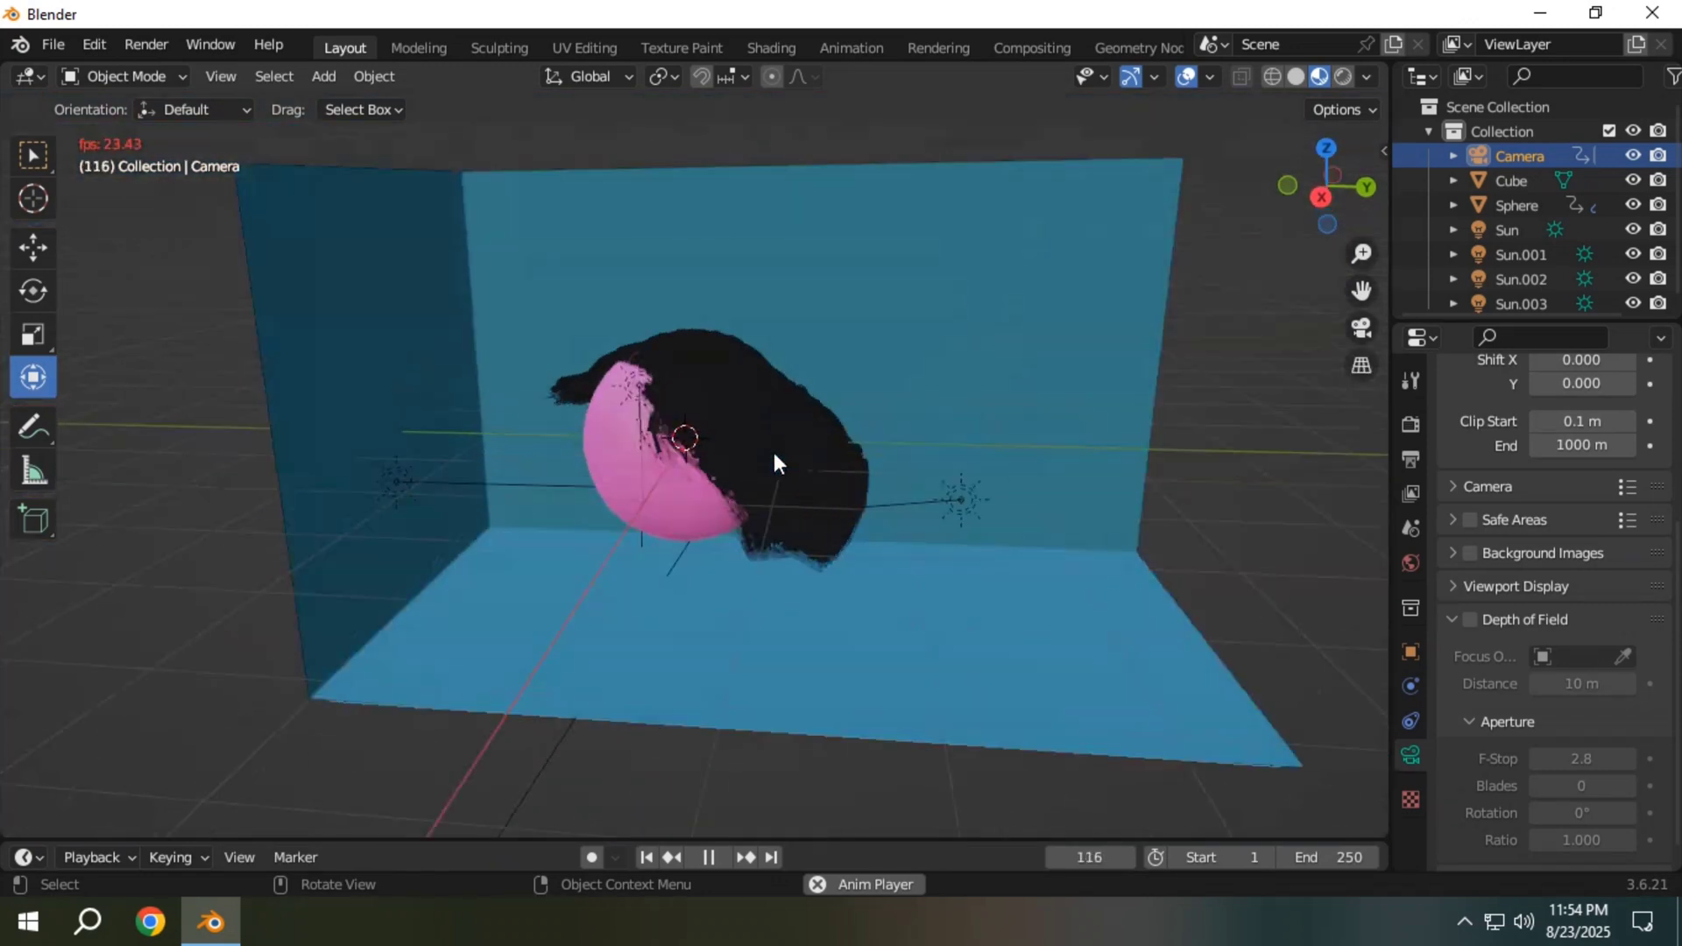
pyautogui.press('space')
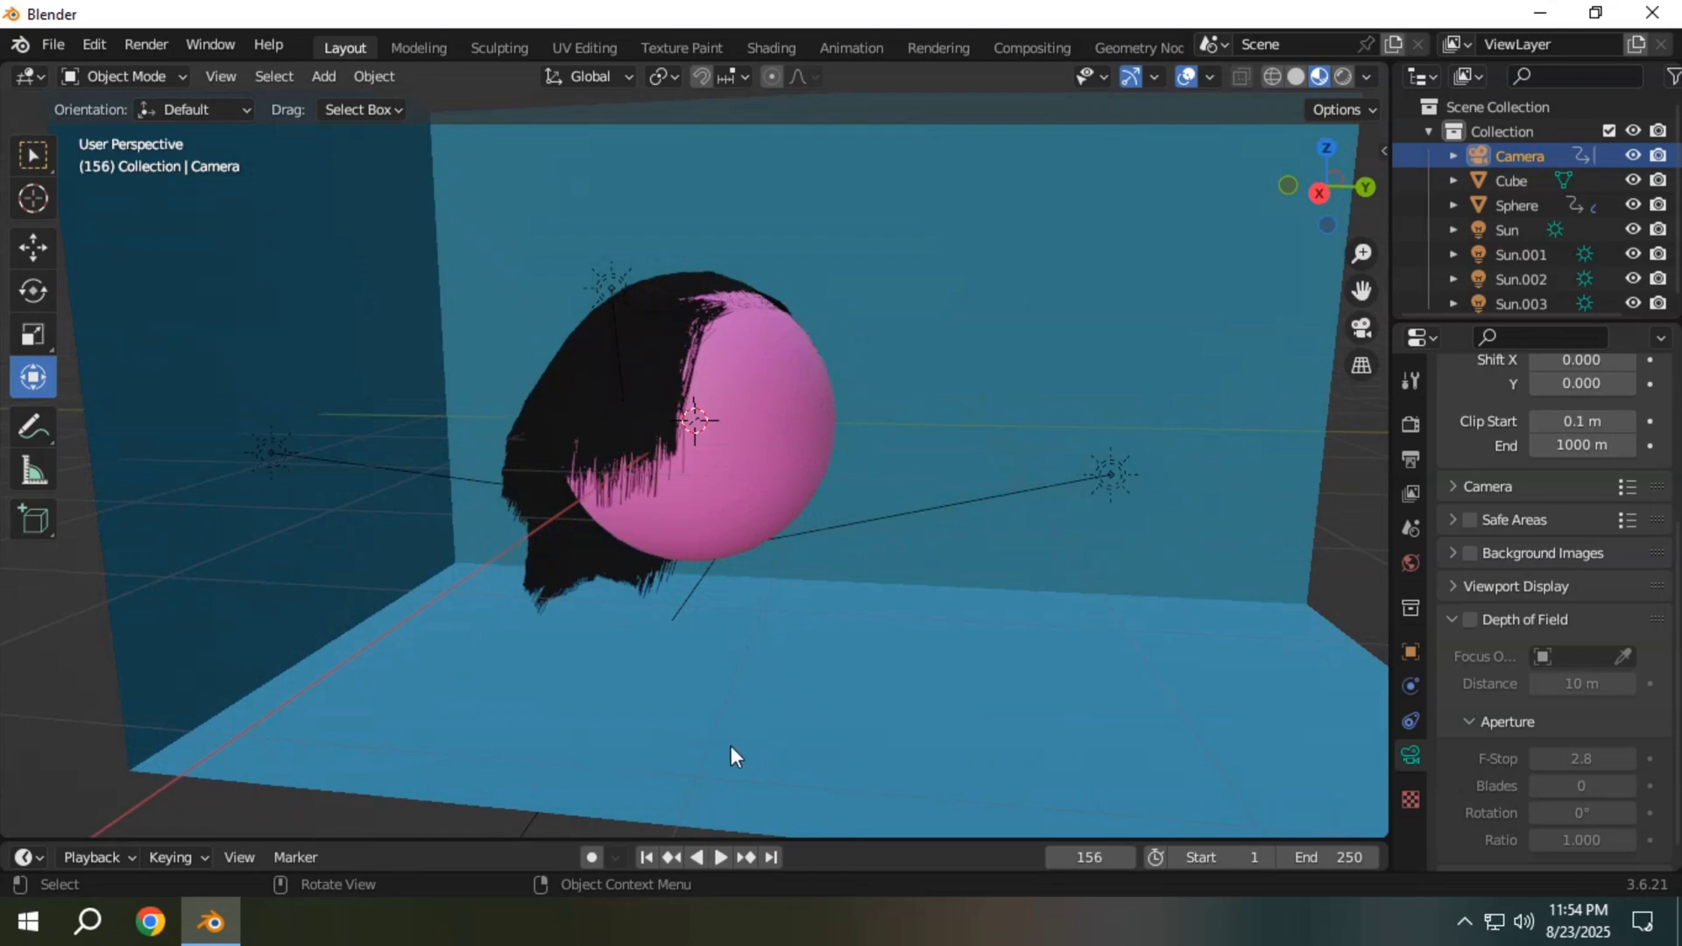
pyautogui.click(645, 858)
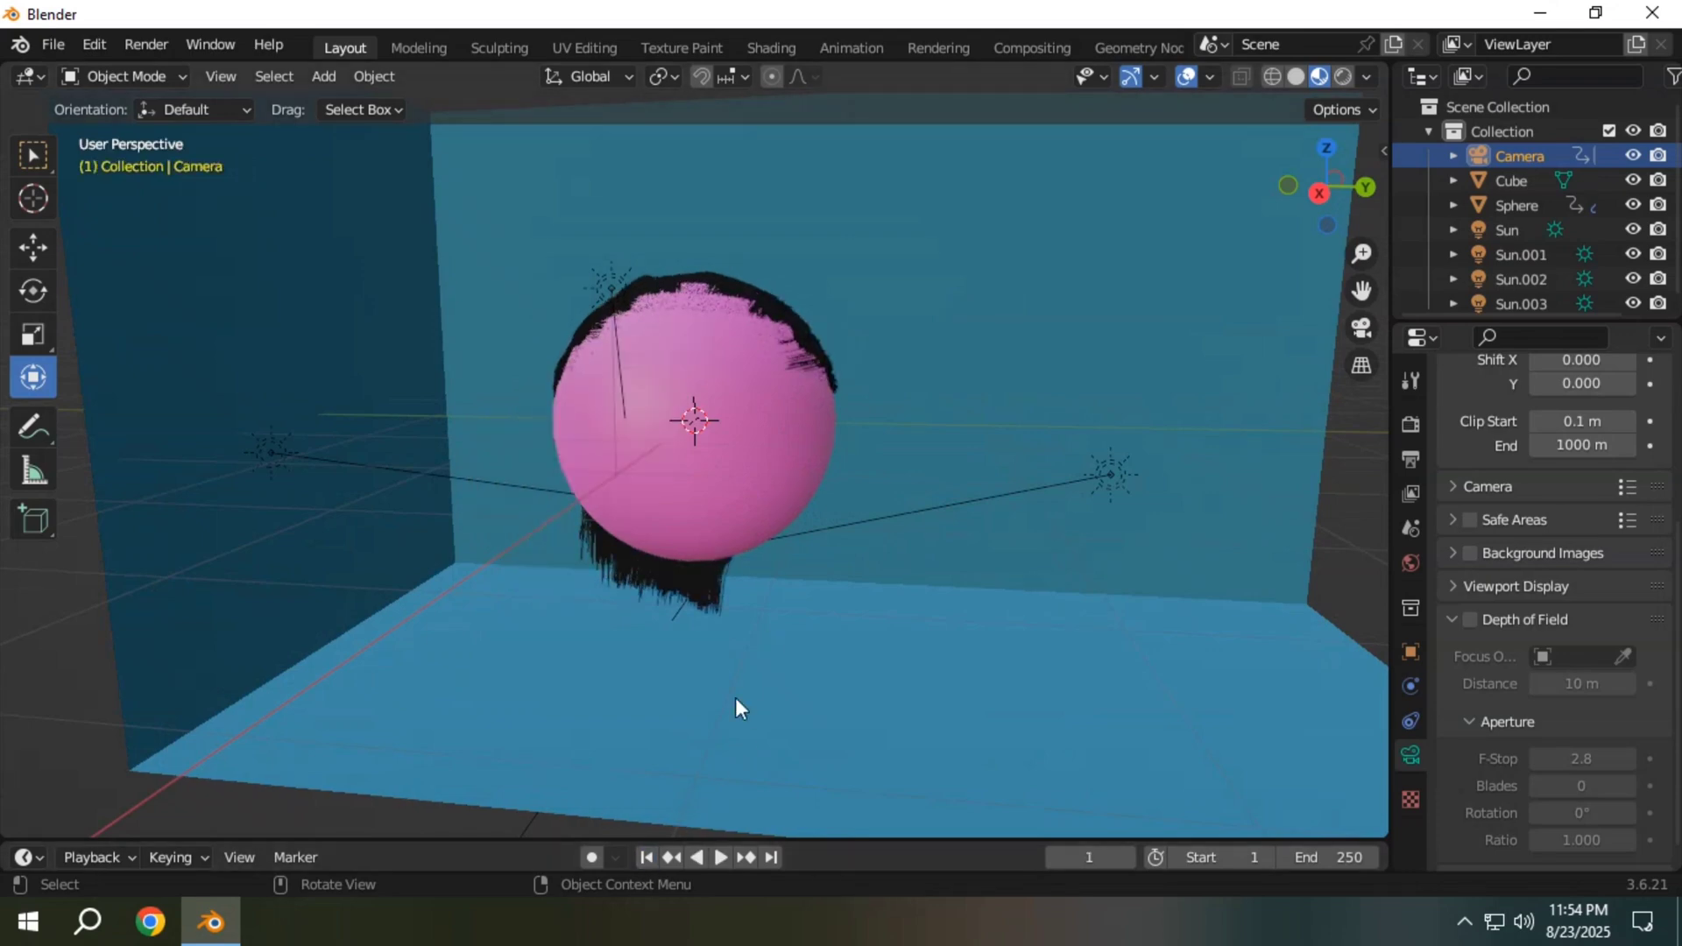
# Step: Display the viewport in Rendered shading and play the animation up to frame 32
pyautogui.click(1343, 78)
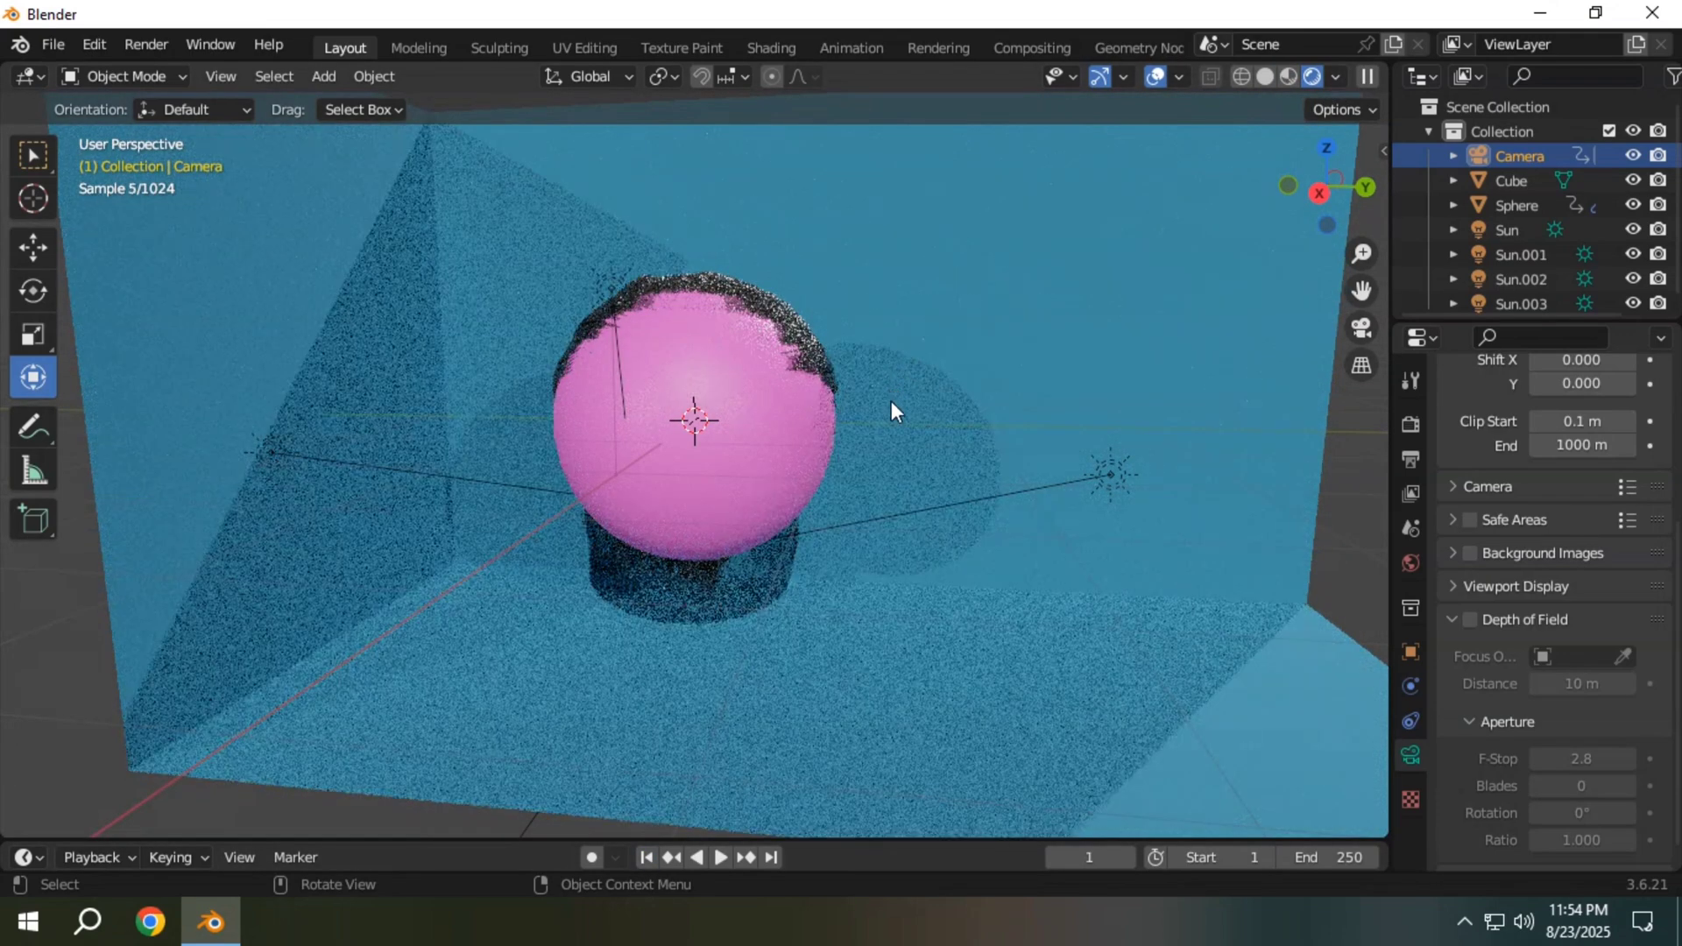
pyautogui.click(719, 857)
pyautogui.click(719, 855)
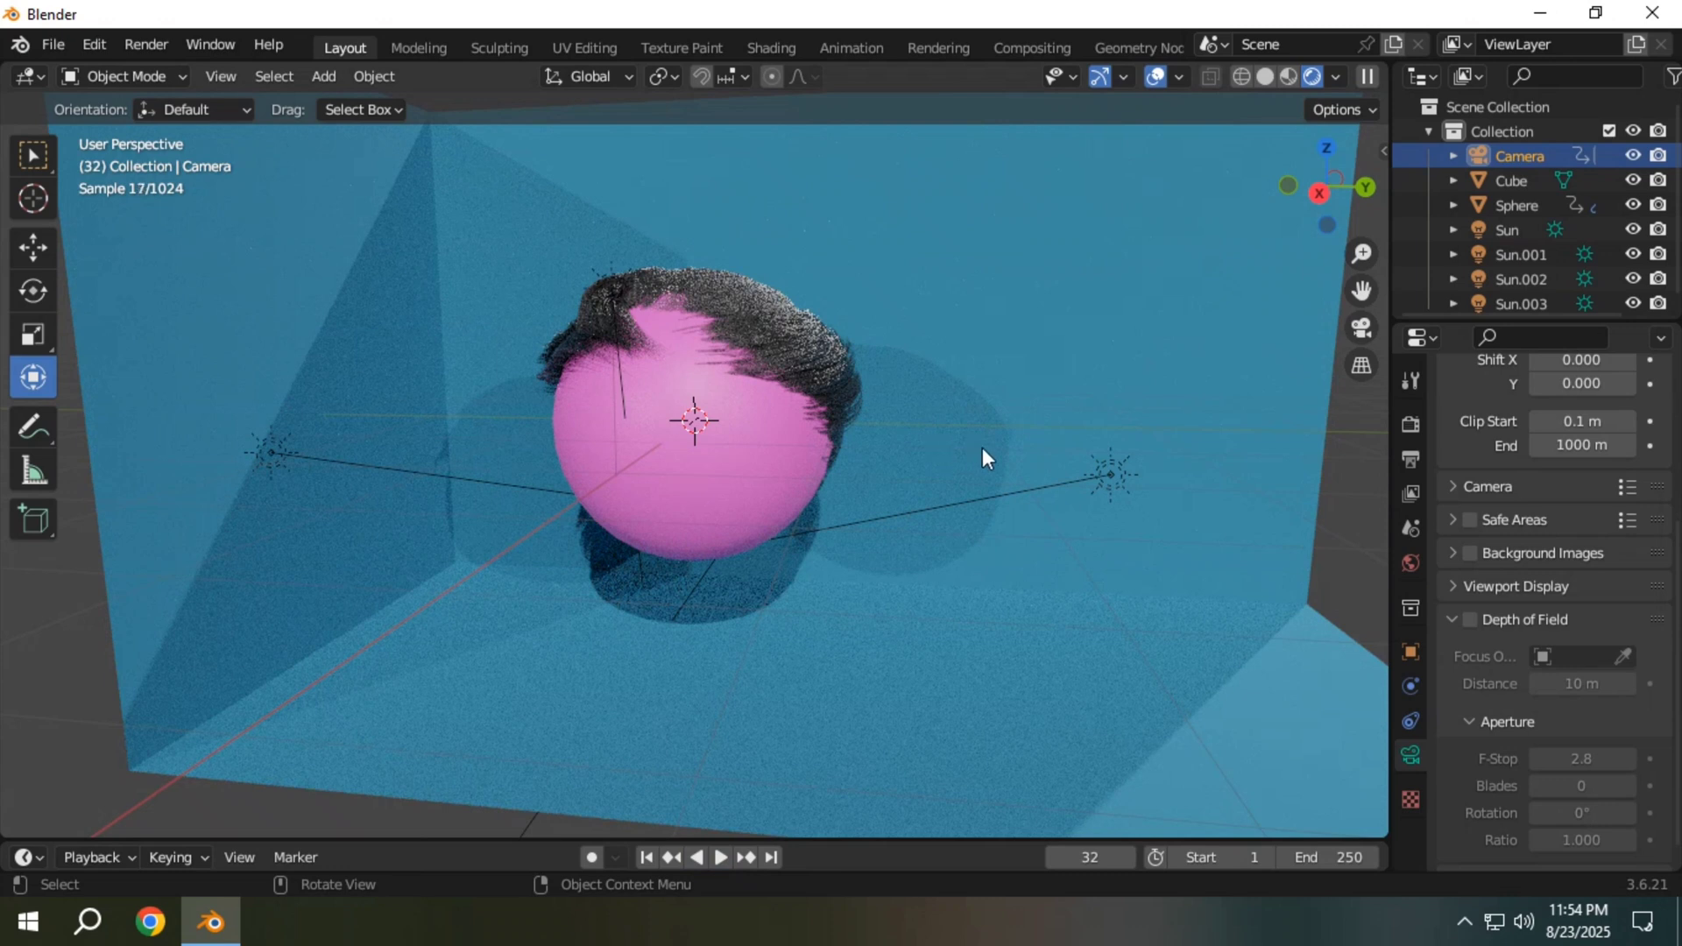
# Step: Show the scene's render engine and sampling settings
pyautogui.click(1410, 426)
pyautogui.scroll(5, 1488, 429)
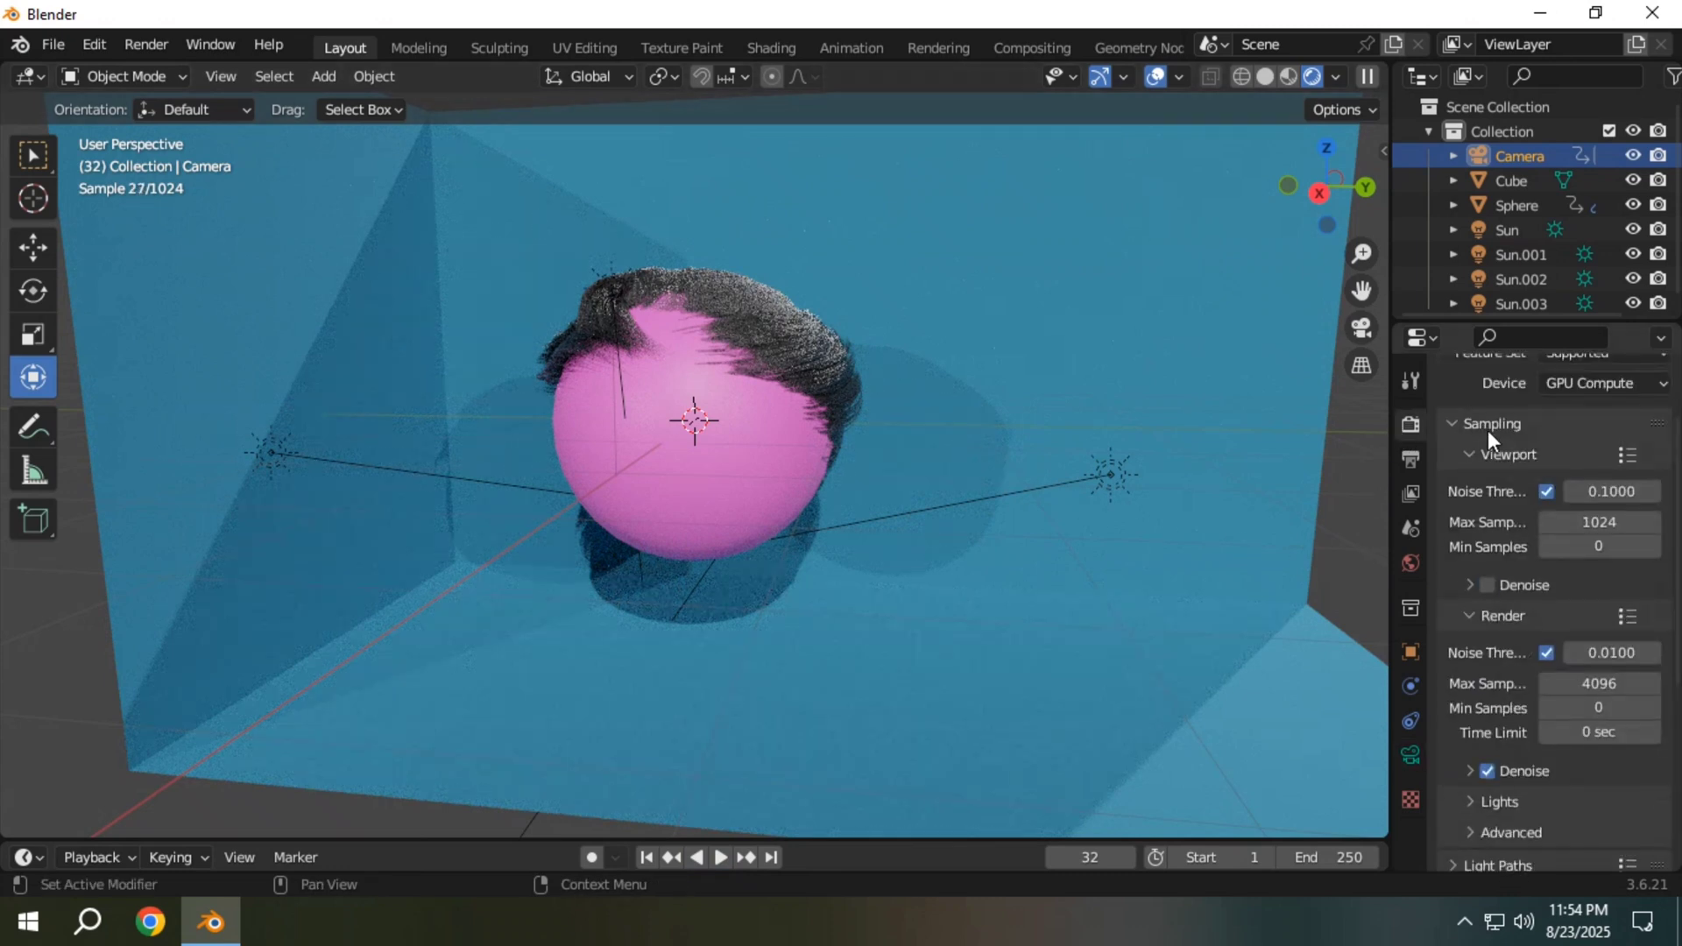
pyautogui.scroll(2, 1489, 438)
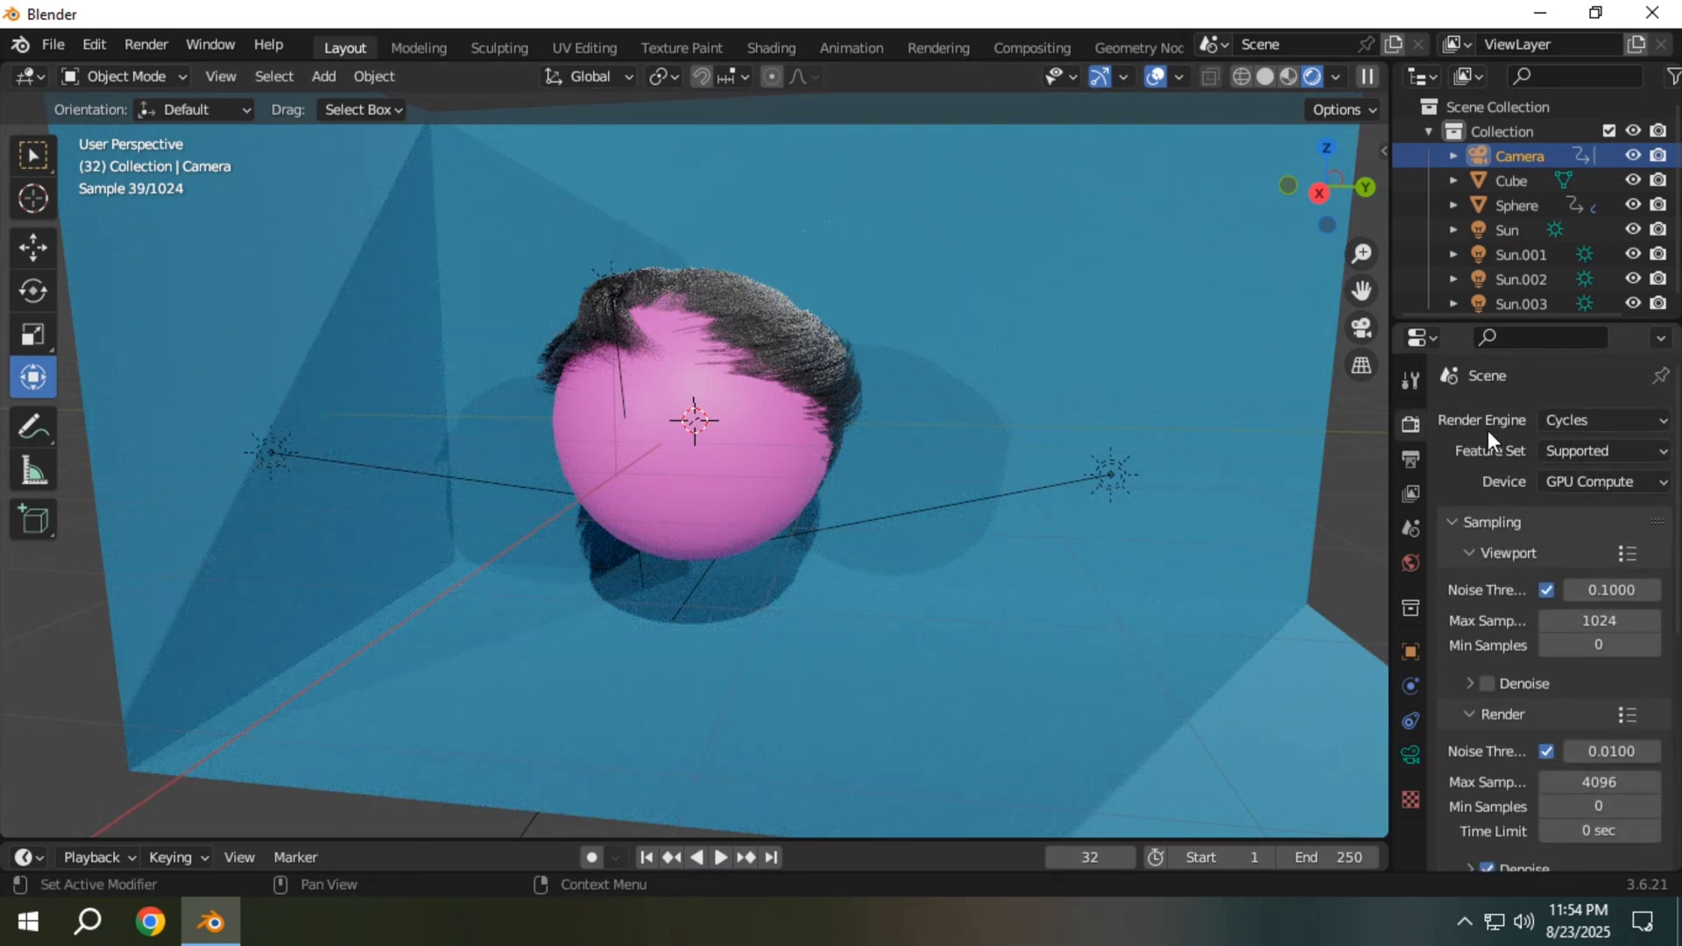